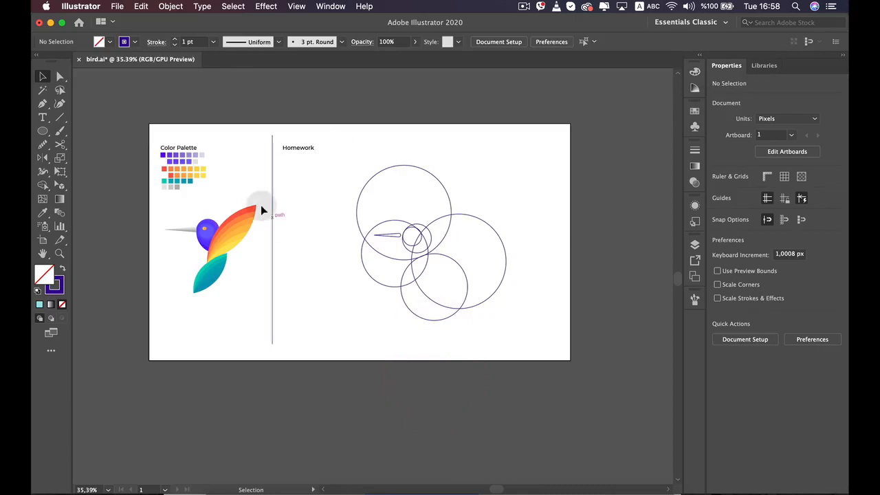
Examine the finished reference bird, the color palette and the overlapping circles in the Homework area
alt+scroll(203, 270, up, 2)
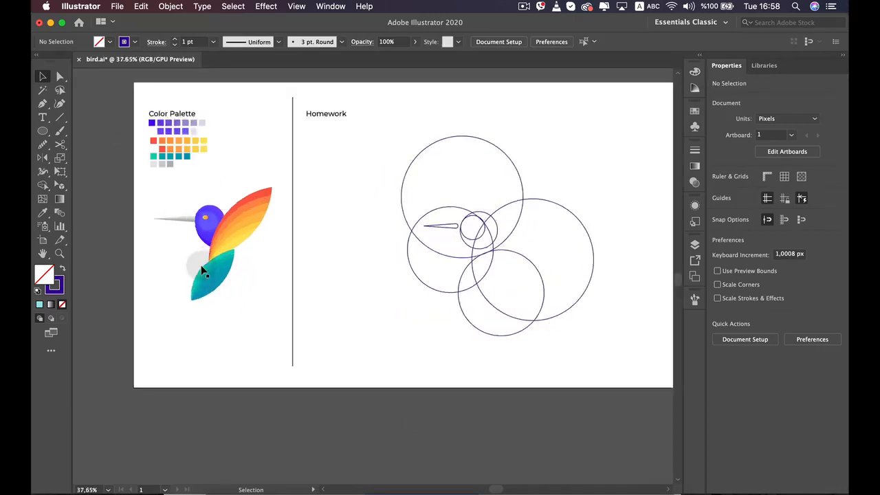
alt+scroll(203, 268, up, 10)
drag(226, 247, 299, 315)
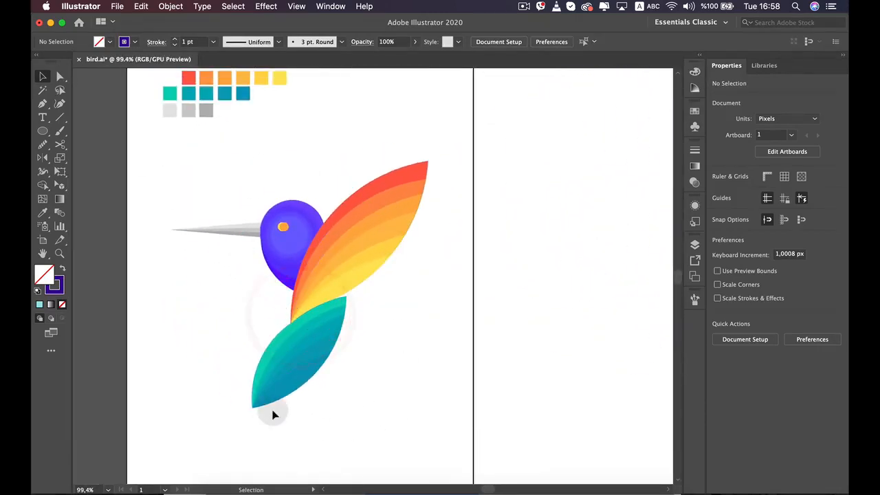
alt+scroll(271, 290, down, 1)
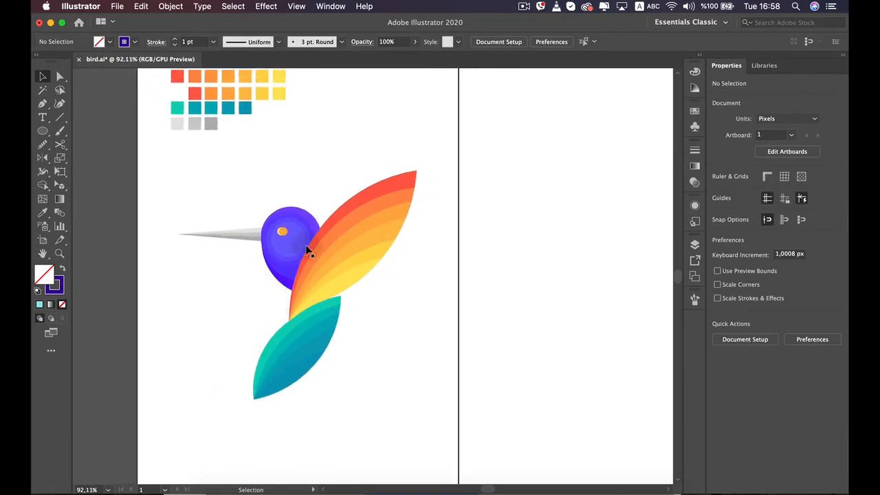
drag(250, 153, 244, 227)
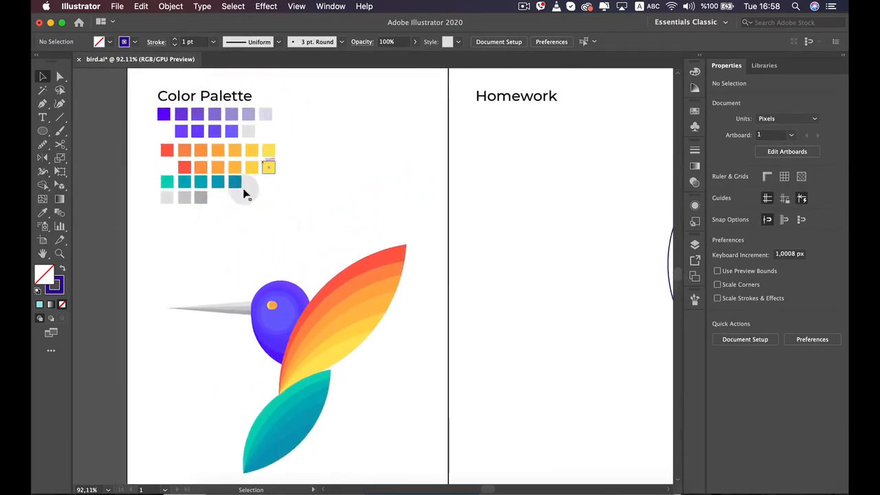
click(825, 43)
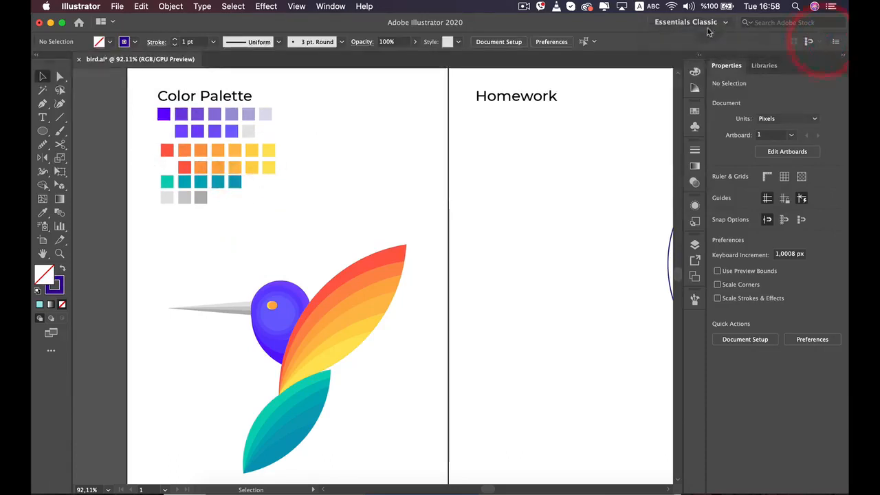
scroll(454, 185, down, 2)
drag(524, 187, 291, 186)
drag(473, 200, 358, 157)
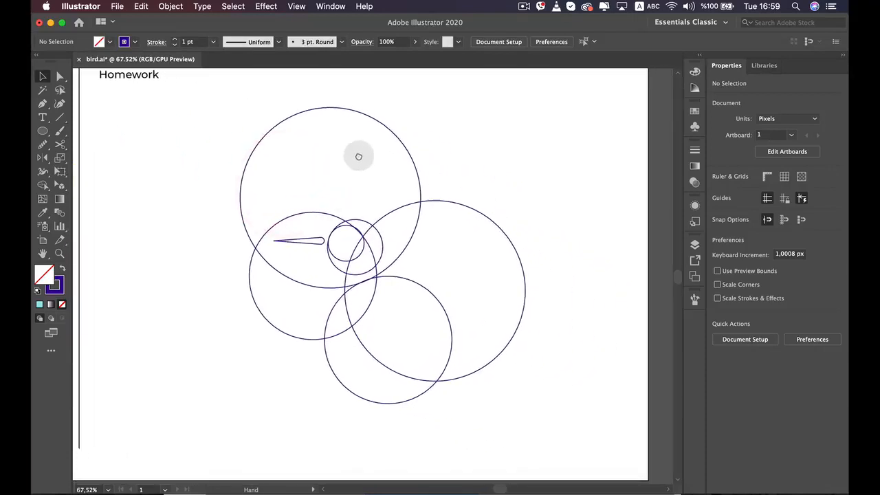
scroll(392, 184, down, 3)
drag(396, 200, 437, 216)
scroll(441, 220, up, 2)
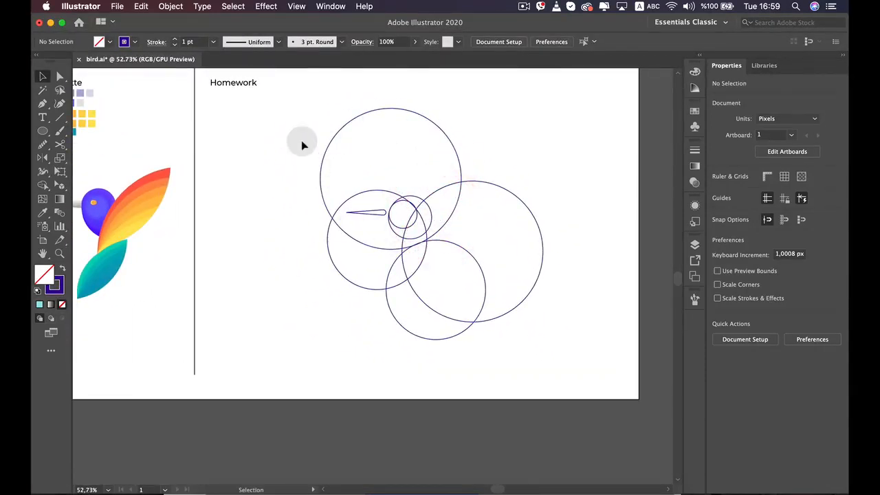
Select all the Homework circles and the beak, and merge the tail leaf regions with the Shape Builder tool
drag(570, 355, 387, 177)
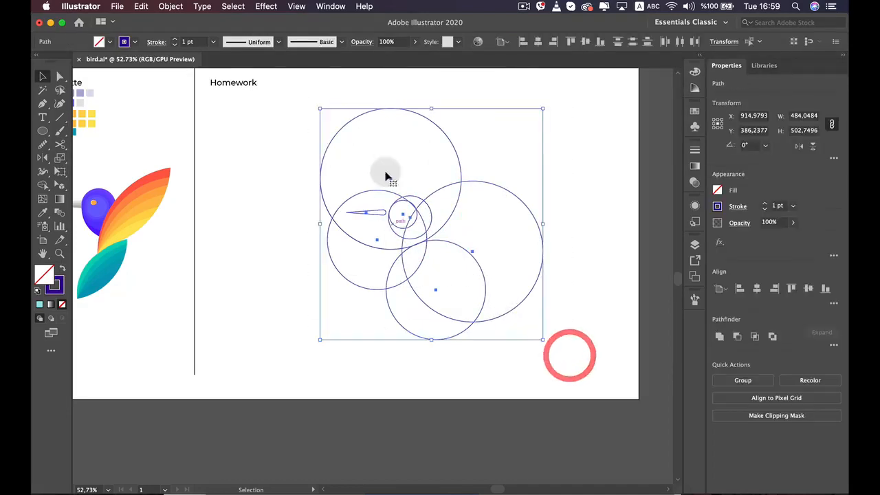
click(42, 186)
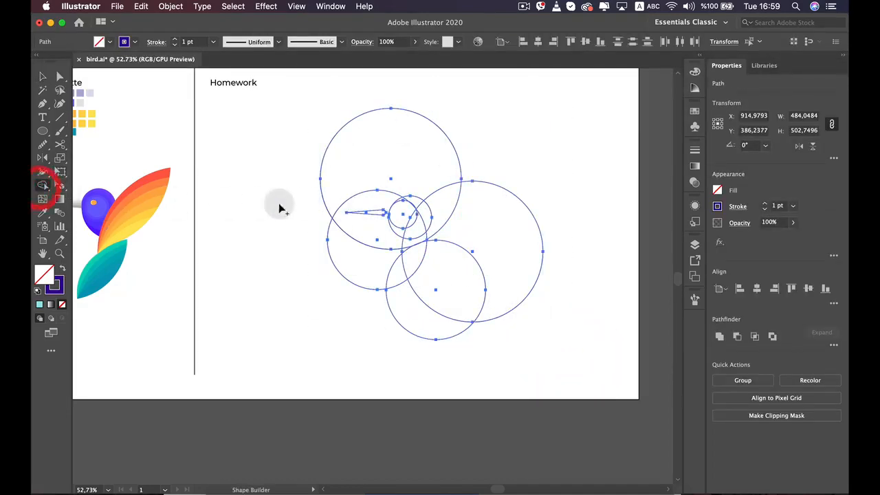
drag(395, 276, 422, 231)
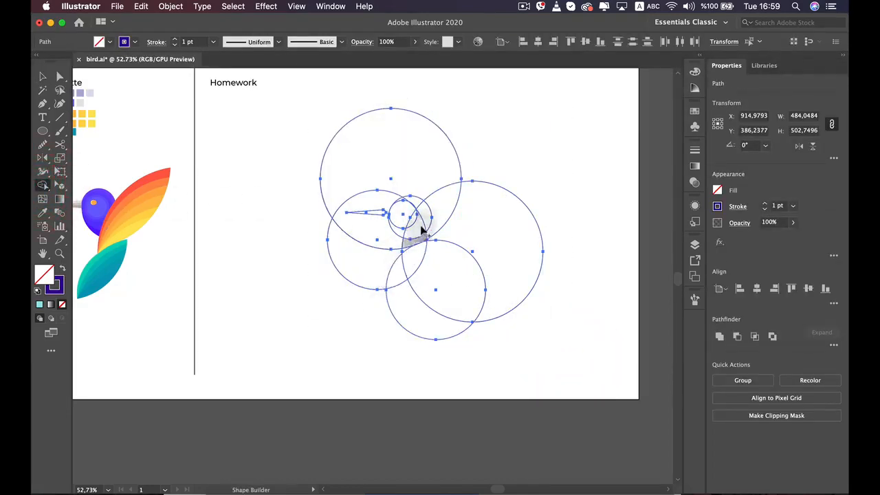
scroll(394, 283, up, 3)
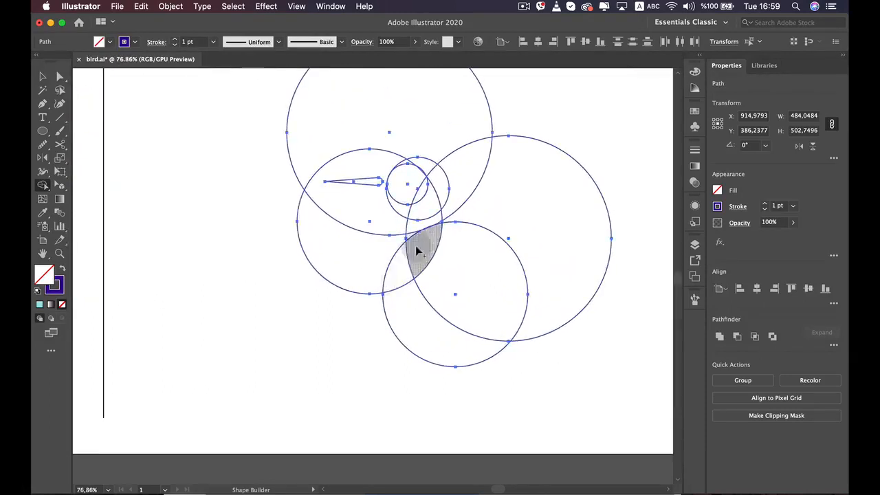
scroll(399, 268, up, 3)
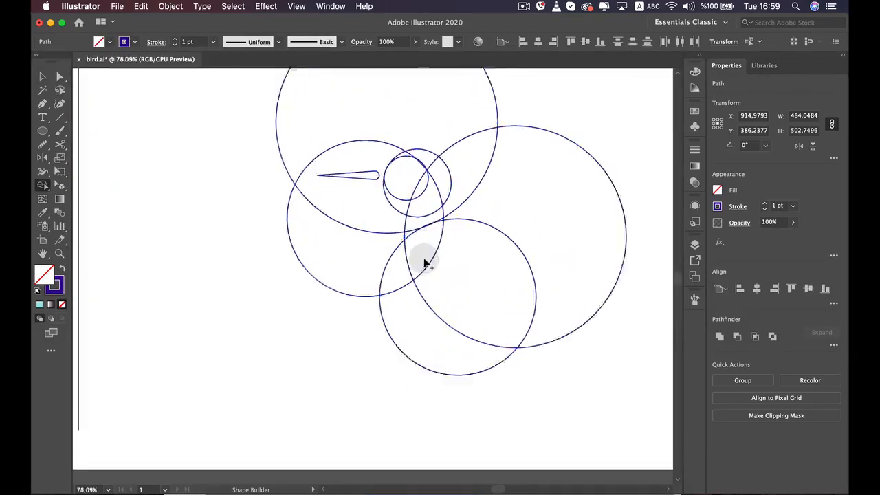
click(389, 276)
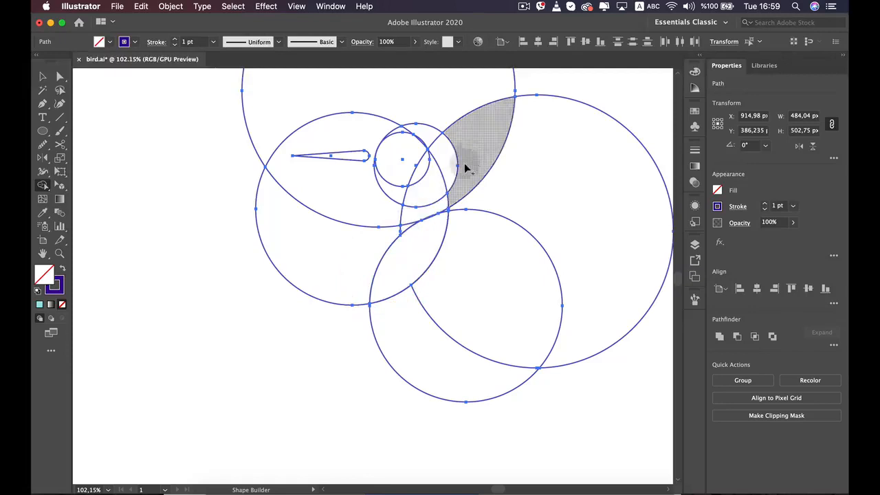
Merge the regions where the two largest circles overlap into a single wing shape with the Shape Builder tool
drag(440, 181, 465, 156)
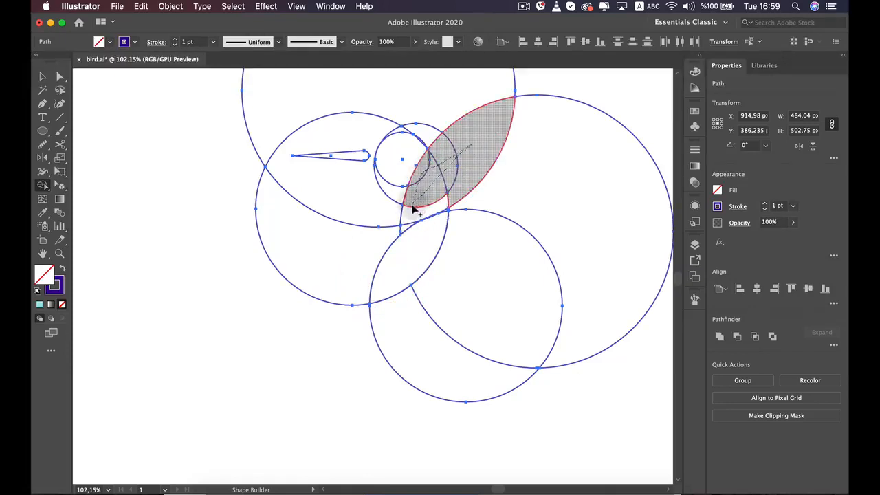
drag(408, 219, 409, 218)
scroll(412, 185, up, 5)
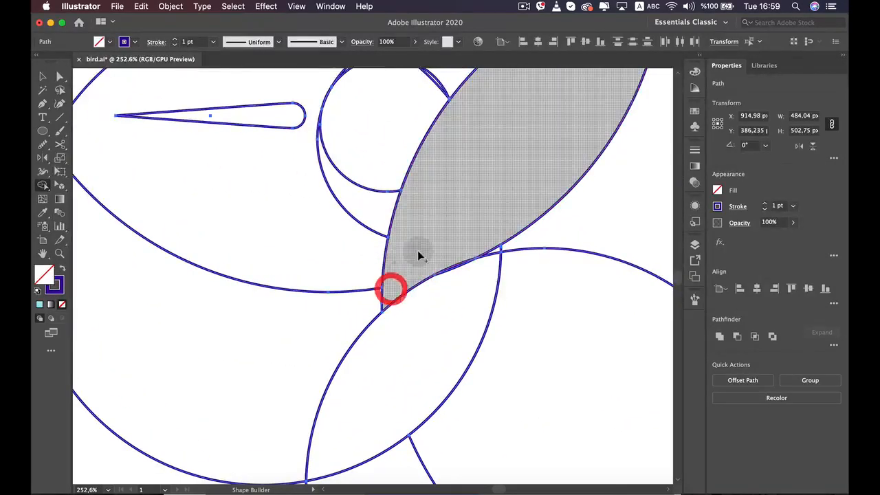
Clean up the thin slivers where the wing meets the tip of the tail leaf
scroll(451, 297, up, 6)
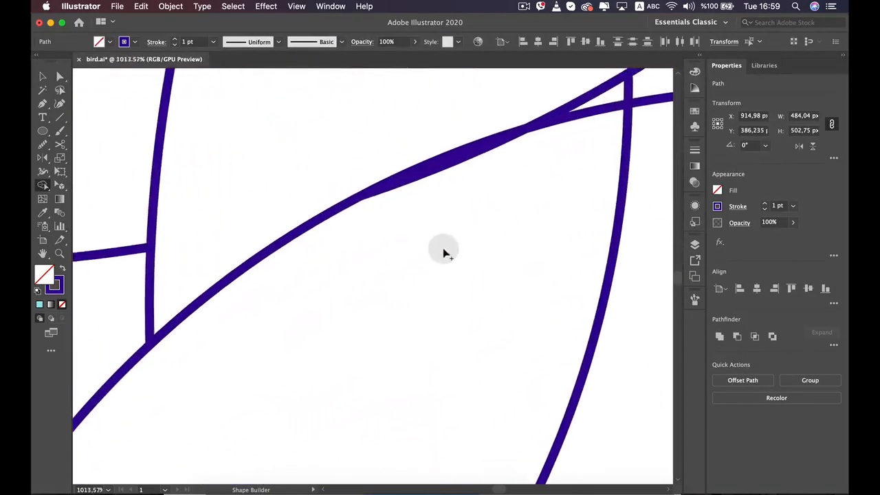
scroll(442, 233, down, 1)
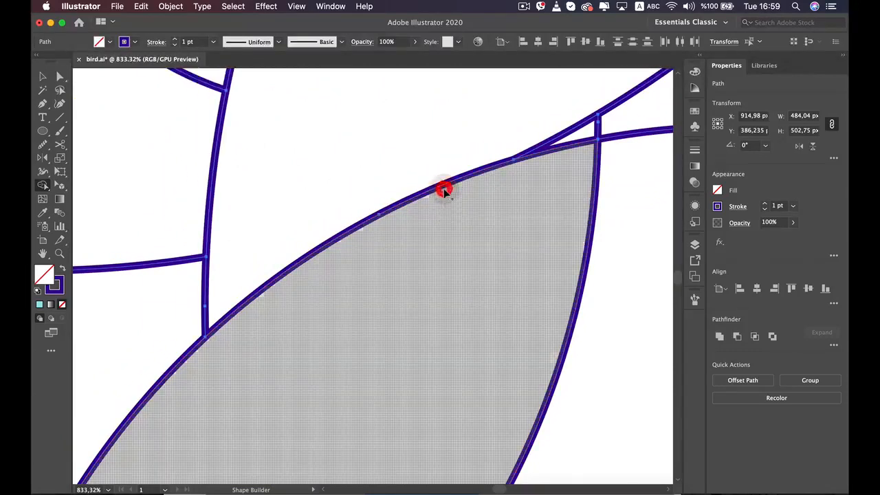
click(444, 190)
key(alt)
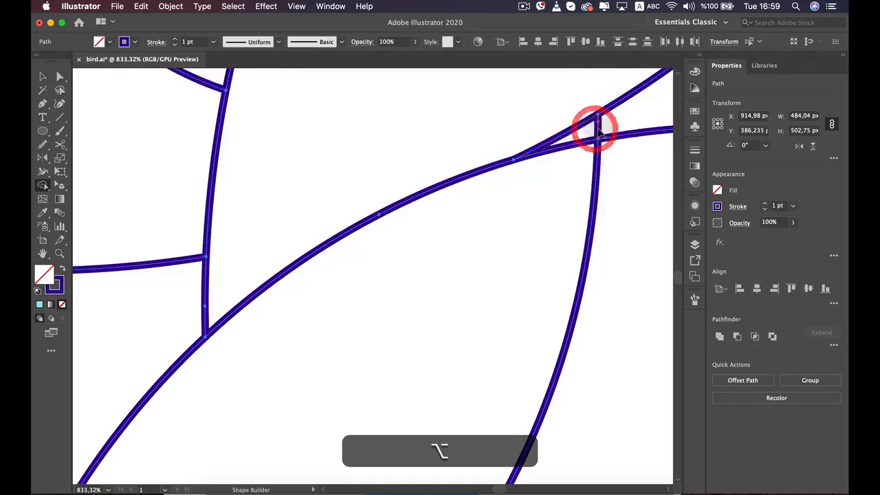
scroll(540, 179, down, 3)
scroll(383, 269, down, 6)
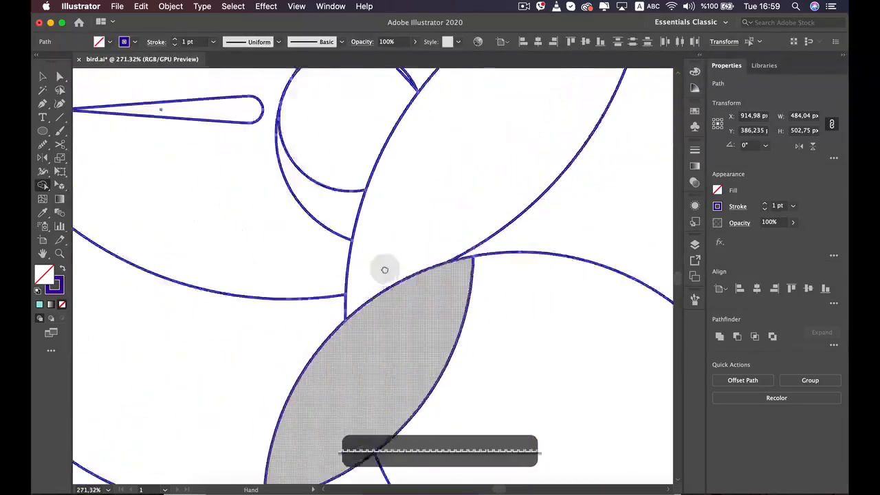
Delete the leftover regions and arcs of the three circles beside and below the wing and tail leaf with the Shape Builder tool
key(alt)
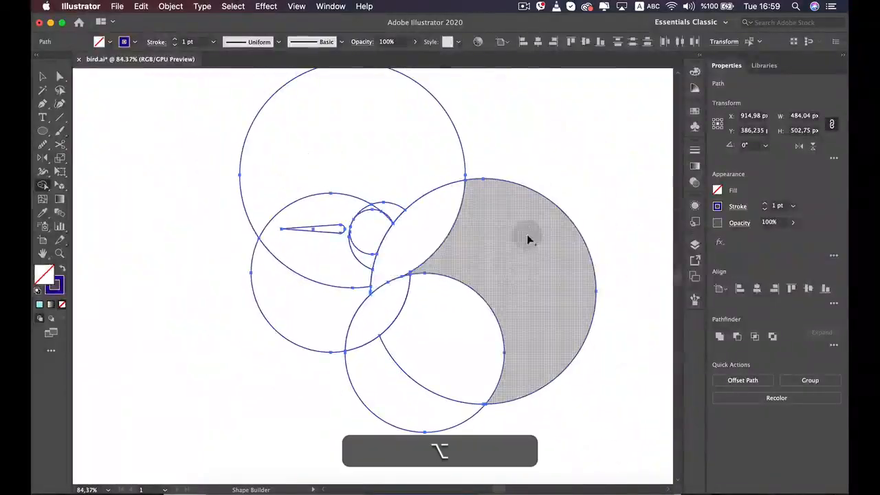
alt+click(525, 233)
alt+click(547, 240)
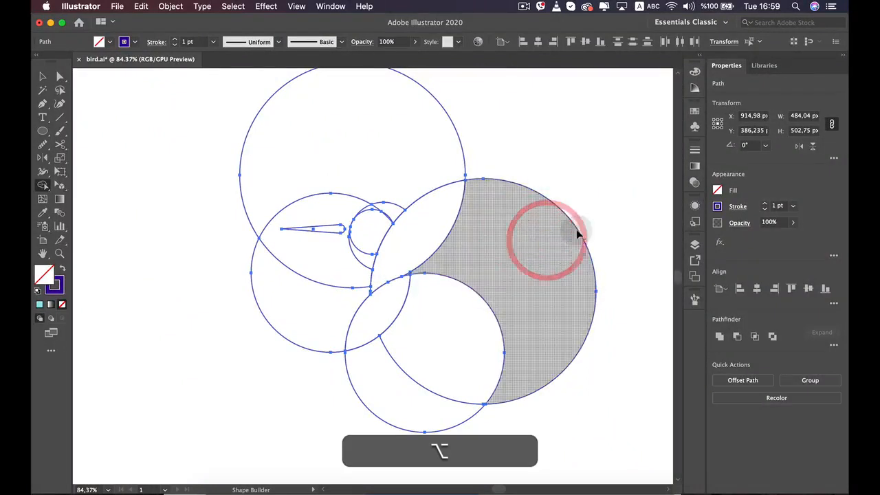
alt+click(578, 229)
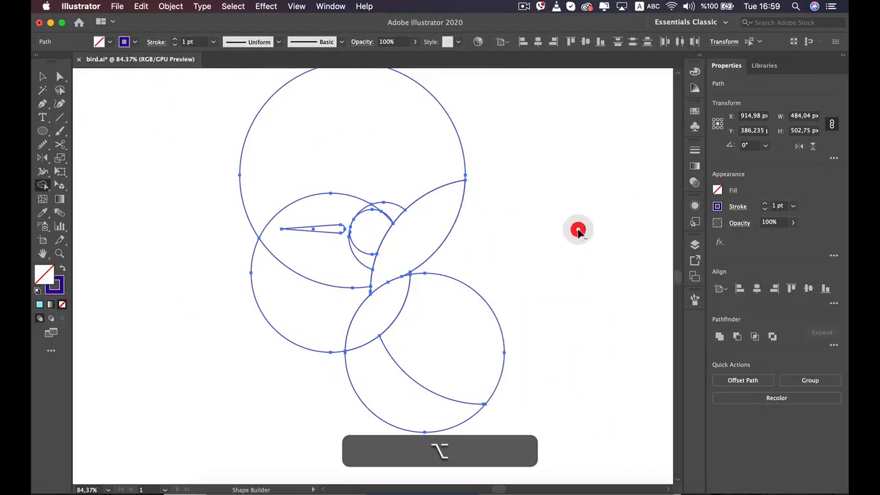
alt+click(484, 297)
alt+click(412, 381)
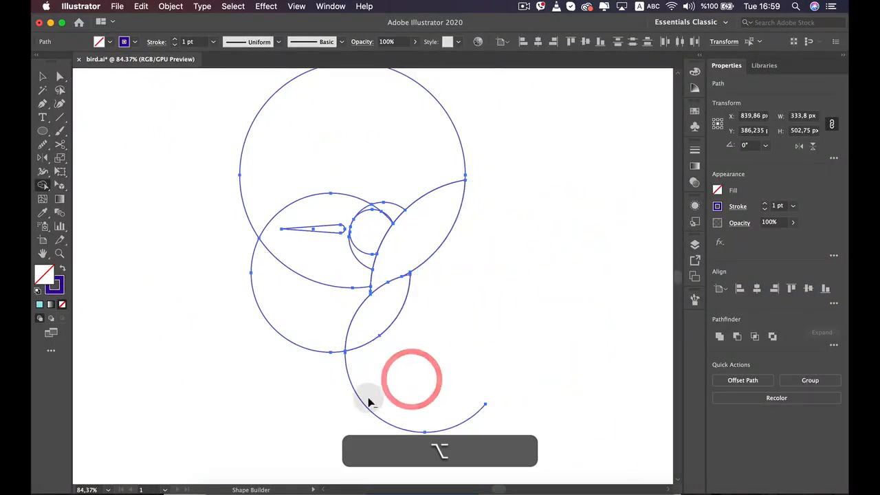
alt+click(344, 412)
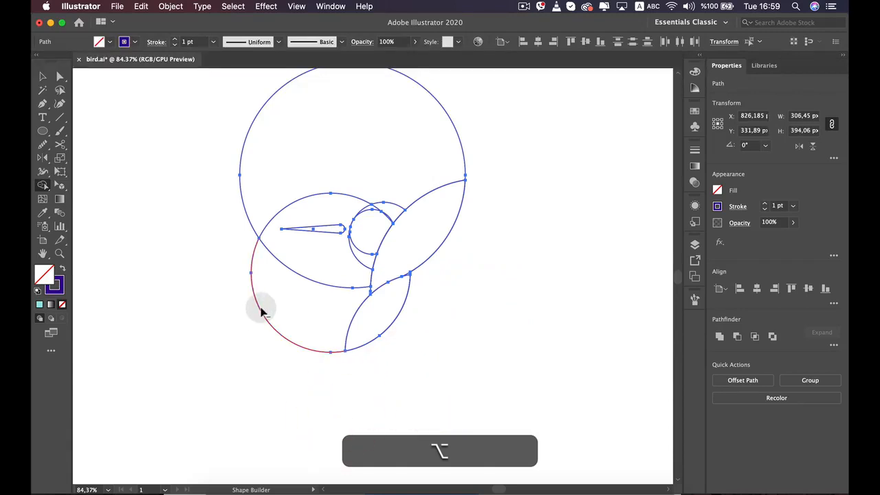
alt+click(287, 307)
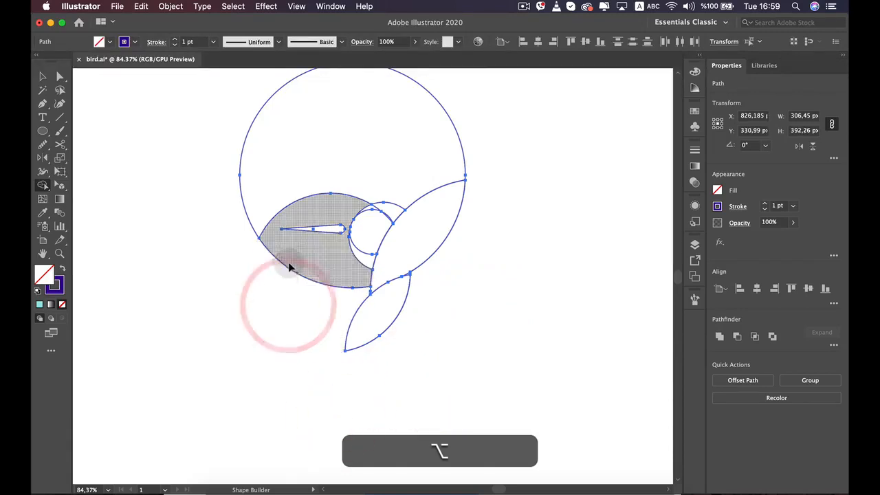
Delete the remaining upper circle, the wedge between head and wing, and the leaf-shaped region around the beak
scroll(289, 264, up, 3)
scroll(290, 267, up, 1)
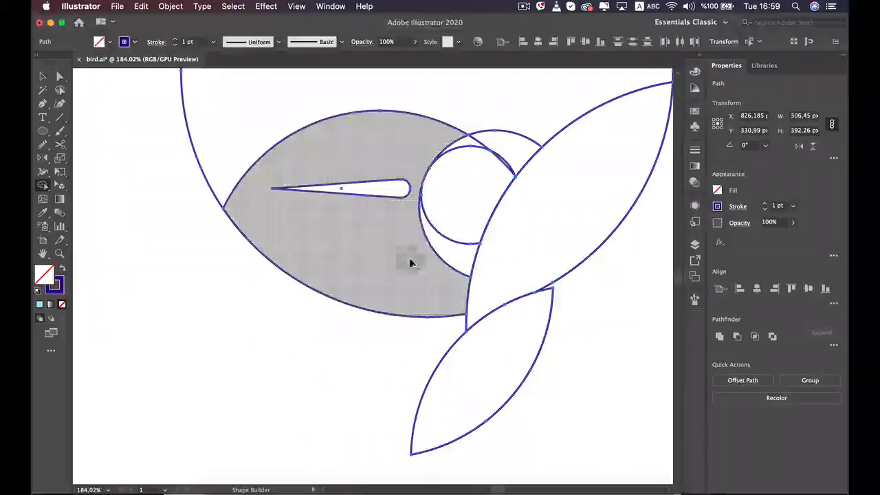
alt+click(515, 134)
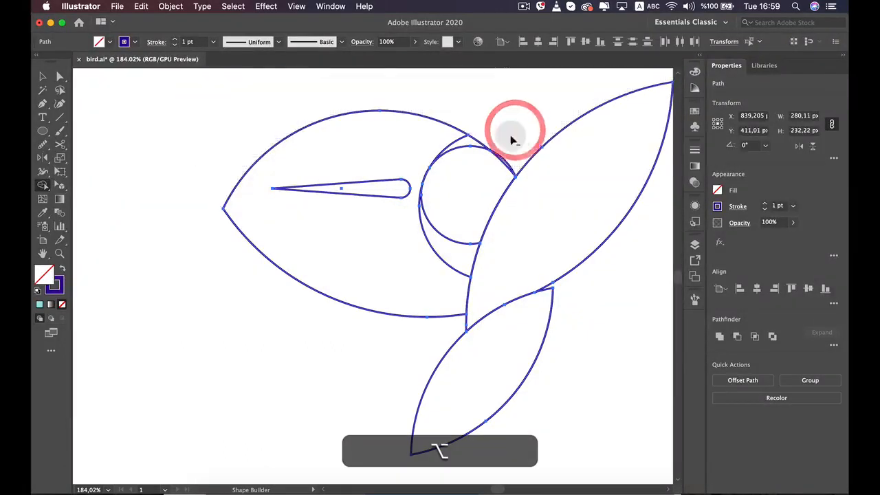
scroll(487, 121, down, 3)
key(space)
drag(485, 111, 440, 172)
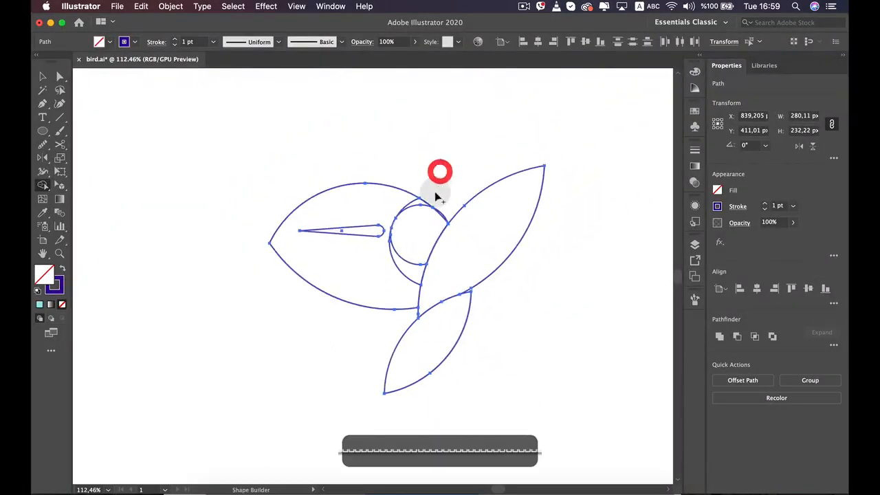
scroll(420, 197, up, 4)
alt+click(307, 180)
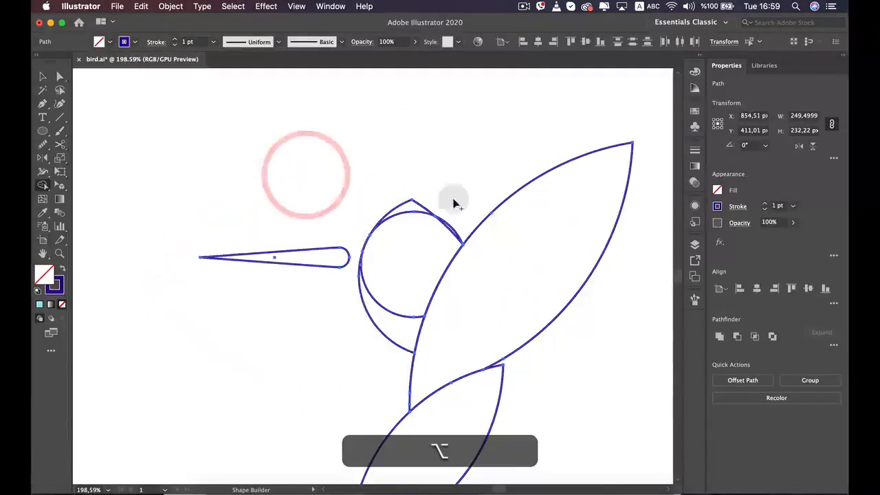
Remove the pointed scraps above the head and merge the thin sliver beside the wing into the head circle
scroll(412, 202, up, 4)
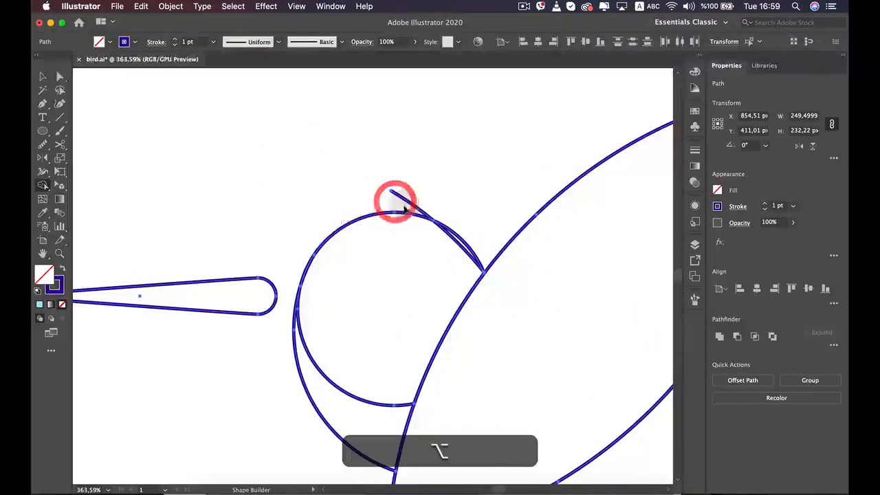
alt+click(404, 207)
alt+click(403, 193)
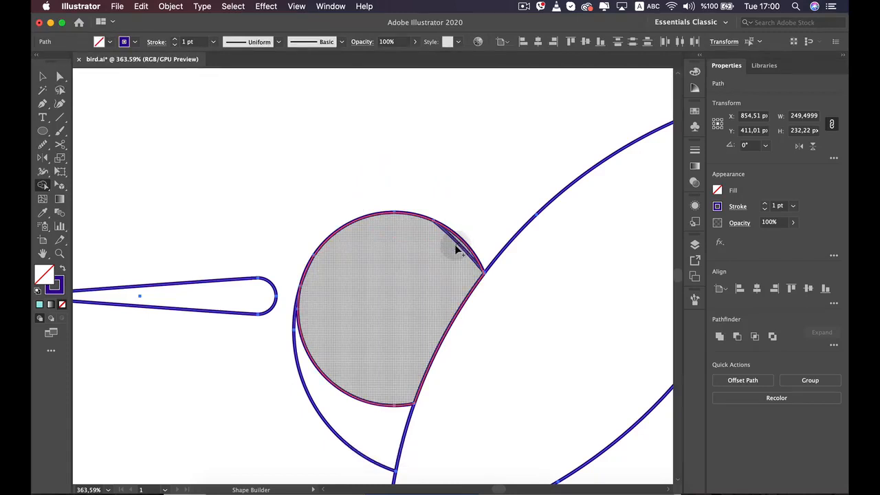
scroll(422, 277, down, 8)
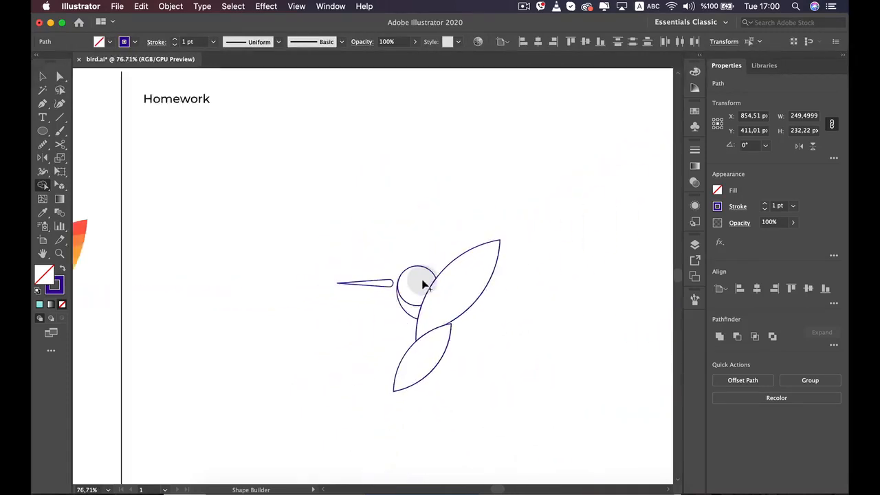
Select the whole bird outline, enlarge it slightly within the Homework area and deselect it
key(v)
click(362, 359)
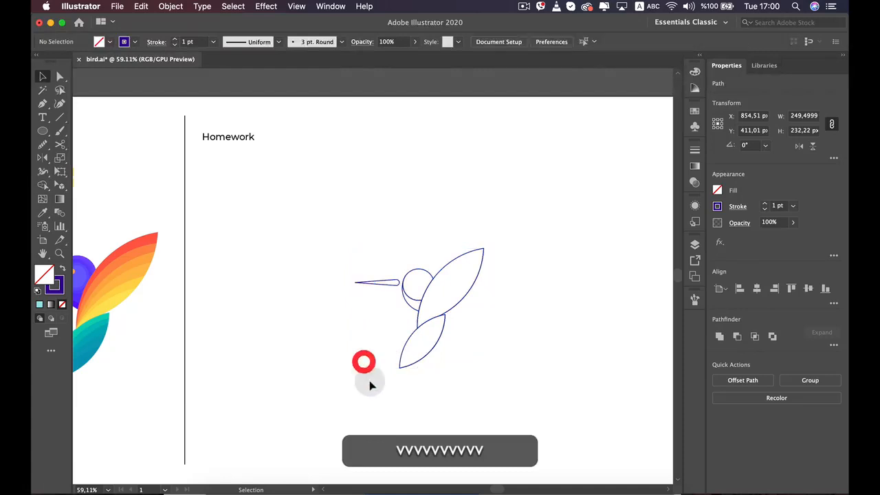
scroll(376, 405, down, 3)
scroll(439, 371, up, 2)
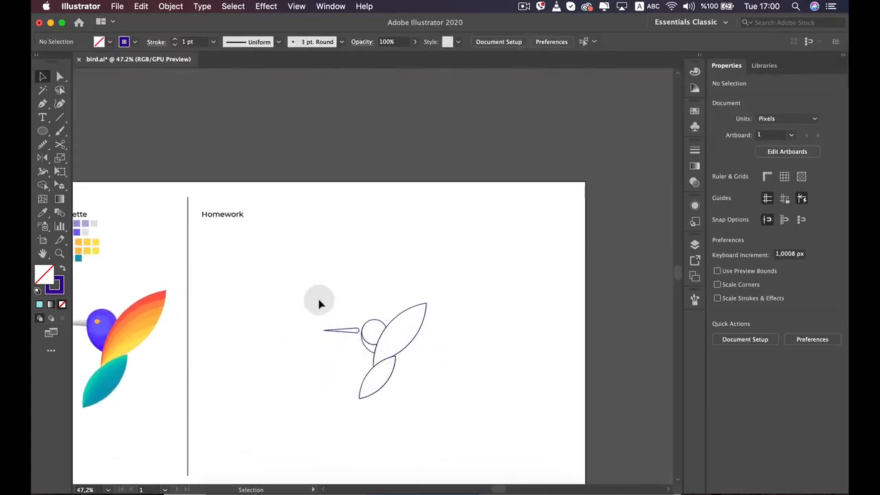
drag(483, 399, 474, 430)
drag(379, 304, 383, 275)
click(409, 328)
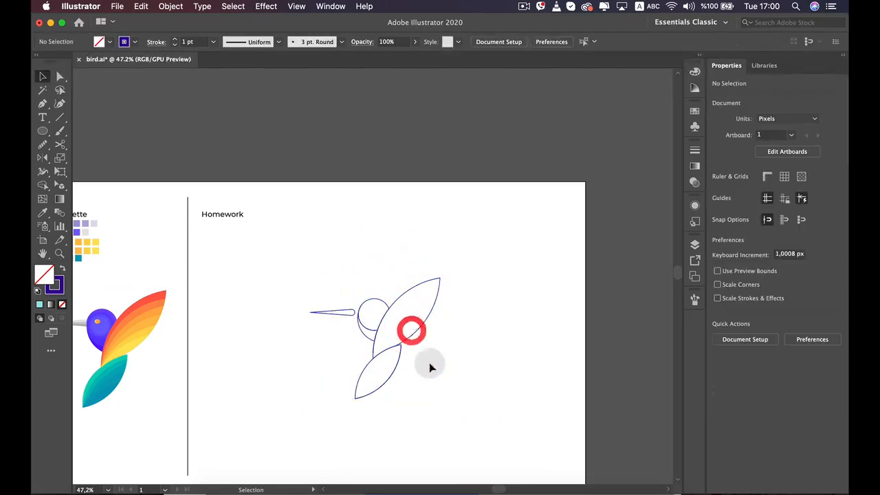
Nudge the beak about 13 px toward the head so its rounded end overlaps the head circle, and deselect it
scroll(433, 368, up, 2)
scroll(454, 364, up, 7)
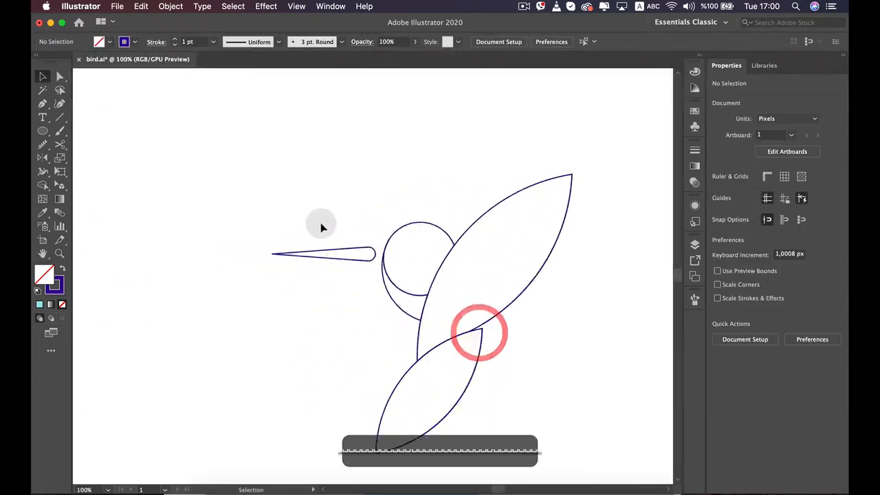
click(421, 281)
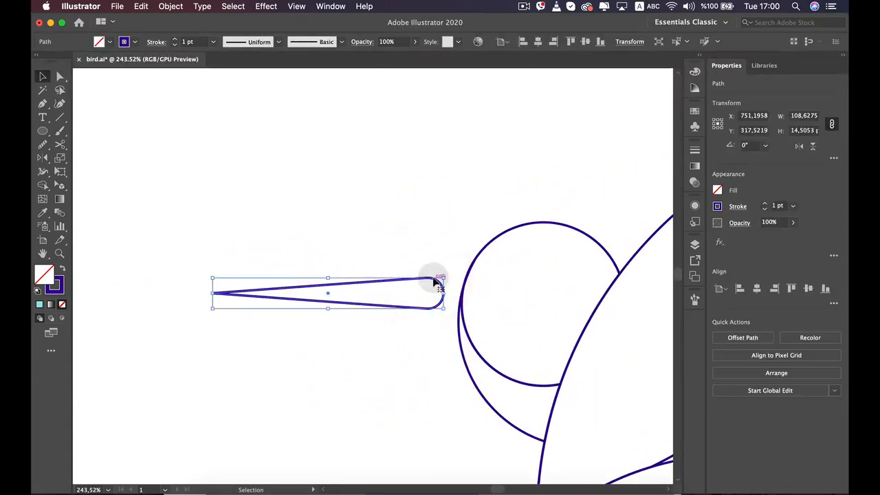
key(shift+Right)
key(shift+Right)
key(shift+Right)
key(shift+Right)
key(shift+Right)
key(shift+Right)
key(shift+Right)
key(shift+Right)
key(Right)
key(Right)
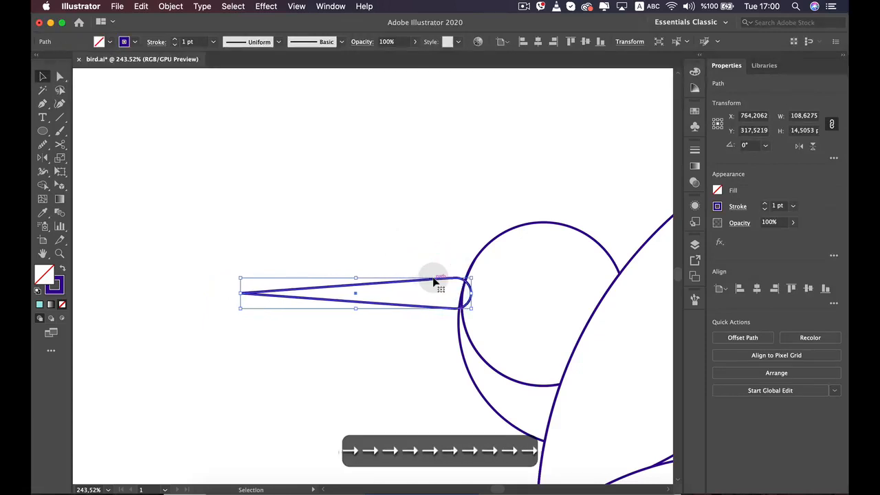
click(374, 197)
Examine the junctions where the head, wing and tail outlines meet
scroll(375, 197, down, 10)
drag(343, 219, 369, 199)
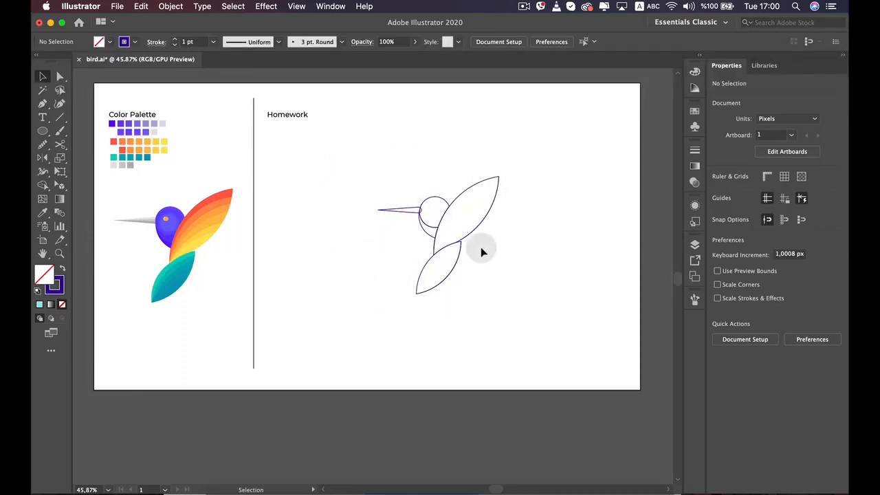
scroll(480, 247, up, 8)
scroll(357, 246, up, 1)
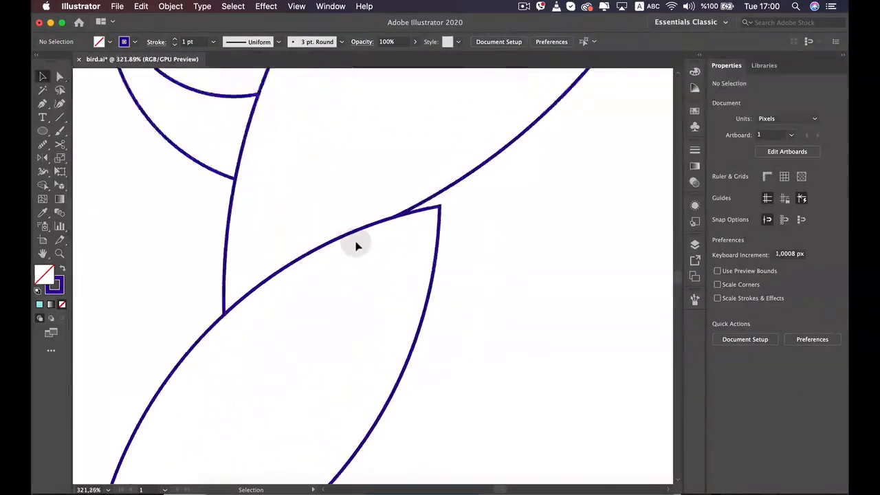
scroll(356, 246, up, 3)
scroll(442, 197, up, 1)
drag(278, 259, 444, 414)
drag(340, 178, 413, 391)
scroll(445, 371, up, 4)
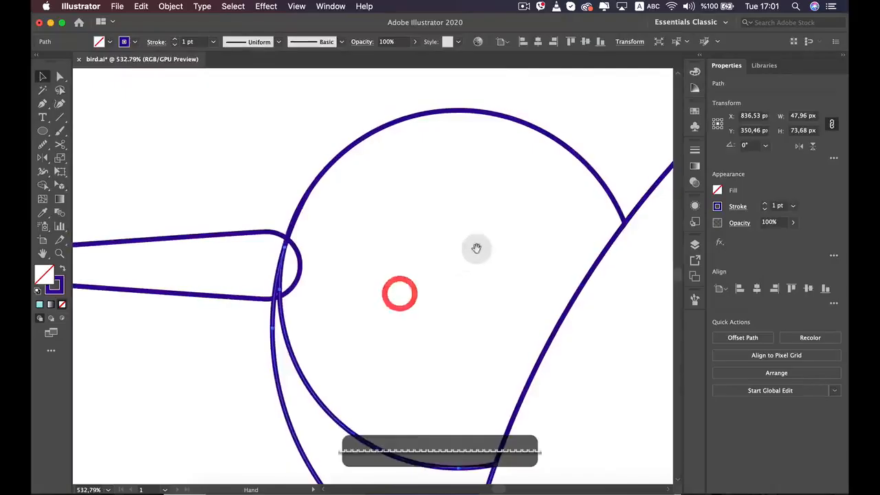
drag(476, 248, 167, 264)
scroll(281, 338, up, 6)
scroll(300, 335, down, 6)
drag(423, 246, 419, 141)
drag(323, 338, 537, 105)
drag(394, 277, 519, 49)
drag(418, 206, 350, 275)
scroll(418, 151, down, 6)
click(525, 263)
scroll(462, 243, up, 2)
scroll(454, 237, up, 1)
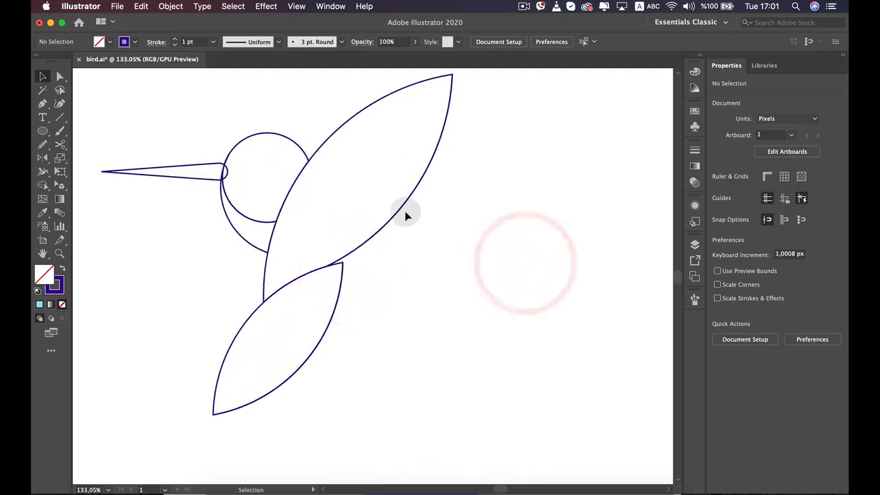
Select the arc along the wing's lower edge and examine the striped wing of the reference bird for comparison
click(392, 212)
click(392, 217)
drag(388, 233, 535, 136)
scroll(429, 223, down, 3)
scroll(400, 238, down, 1)
drag(294, 247, 351, 243)
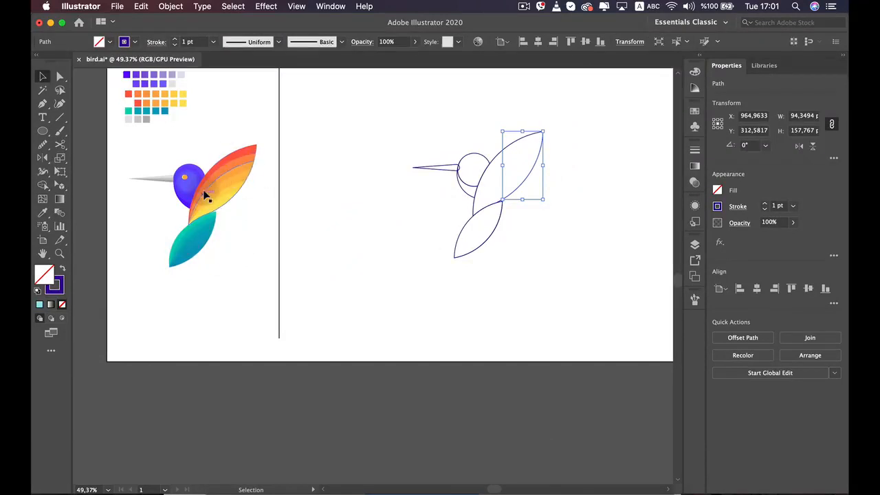
scroll(205, 195, up, 4)
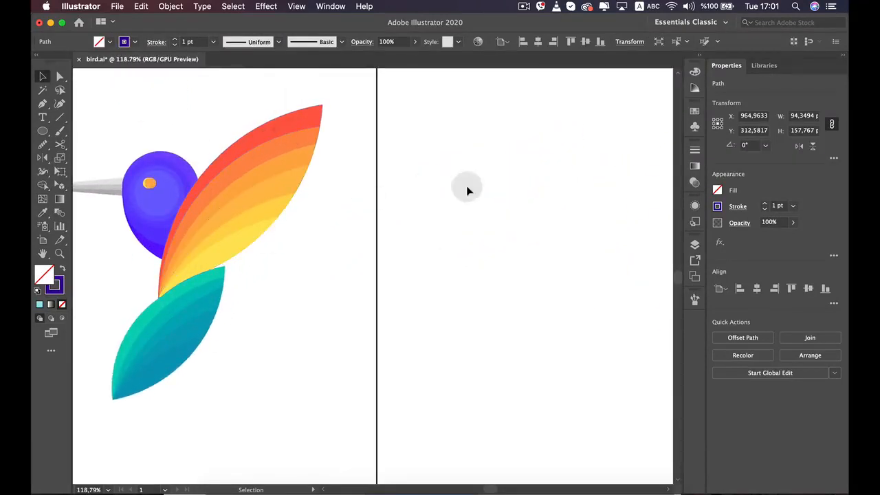
scroll(460, 205, down, 2)
drag(504, 193, 362, 272)
scroll(623, 251, down, 1)
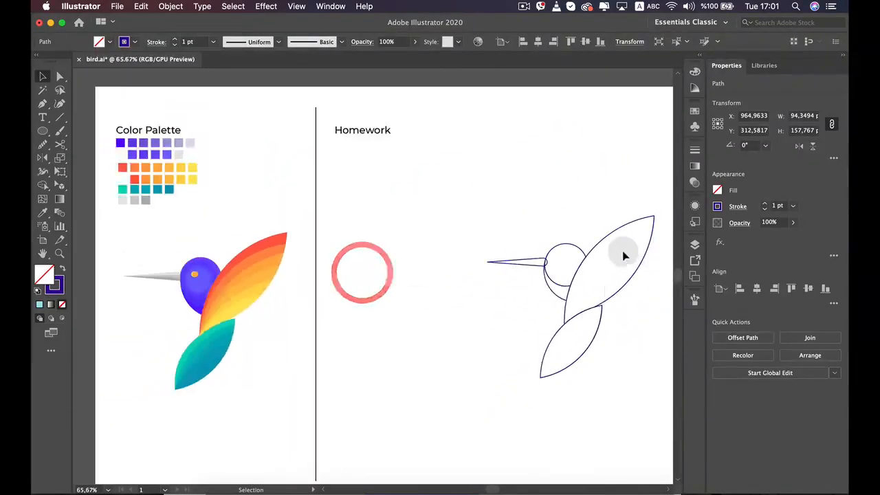
Fill the whole wing shape with the red swatch sampled from the color palette using the Eyedropper, and deselect it
scroll(623, 256, down, 1)
click(609, 236)
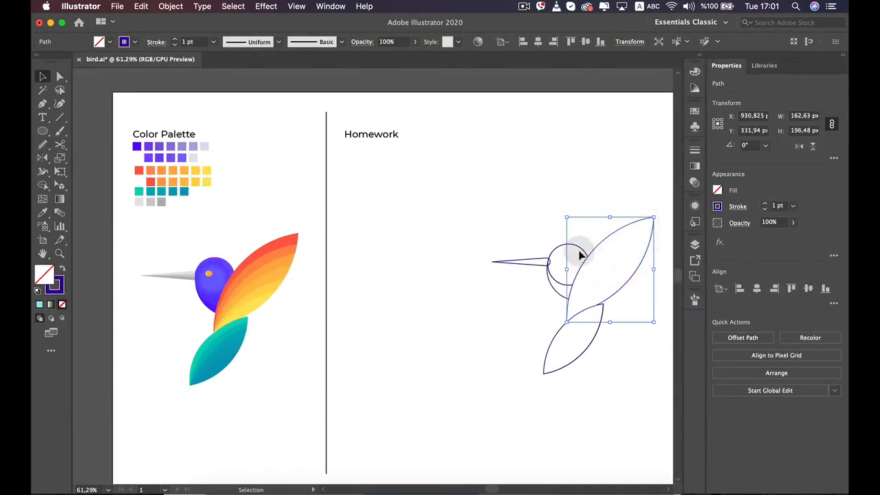
key(i)
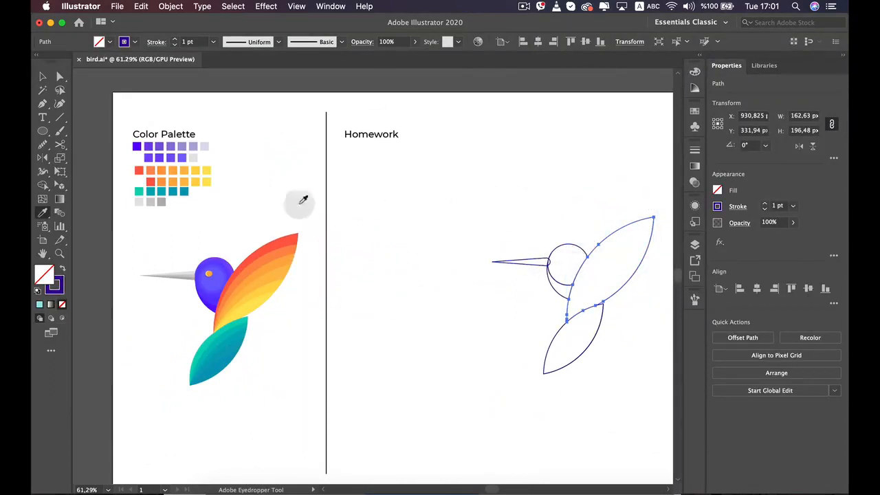
click(140, 169)
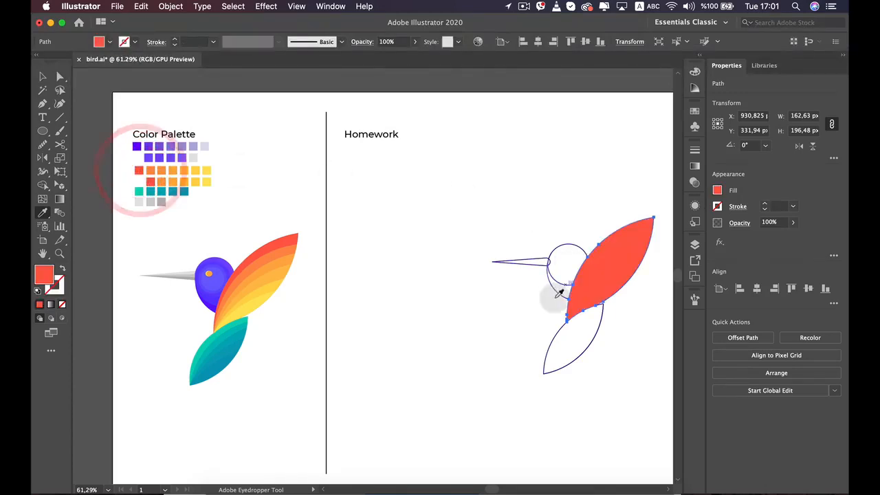
key(space)
drag(476, 210, 409, 196)
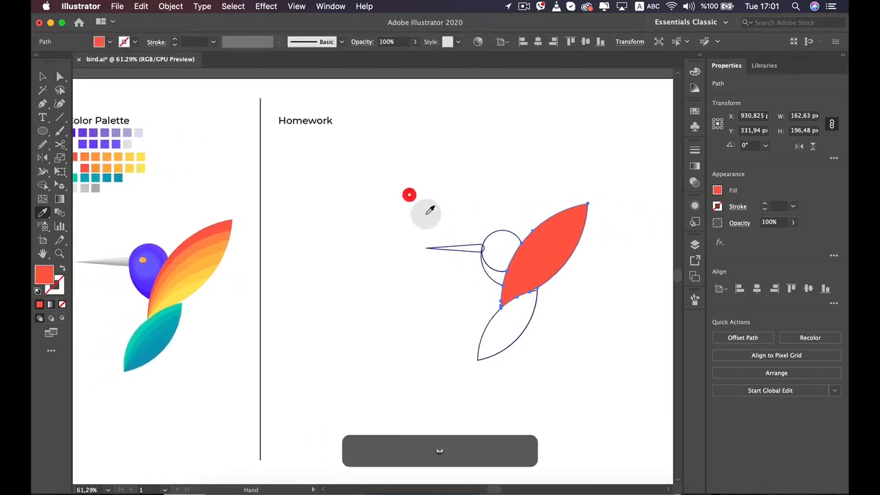
key(v)
click(582, 362)
Delete the stray outlined arc along the lower edge of the red wing
scroll(556, 281, up, 6)
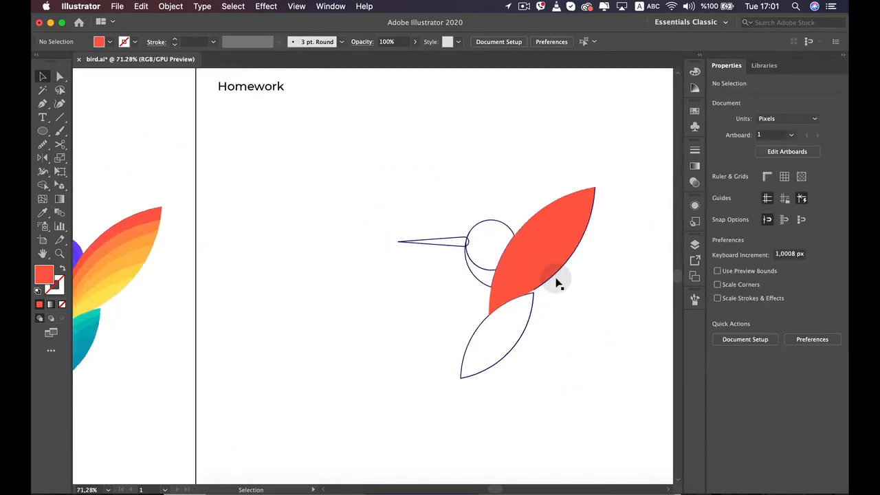
key(super+space)
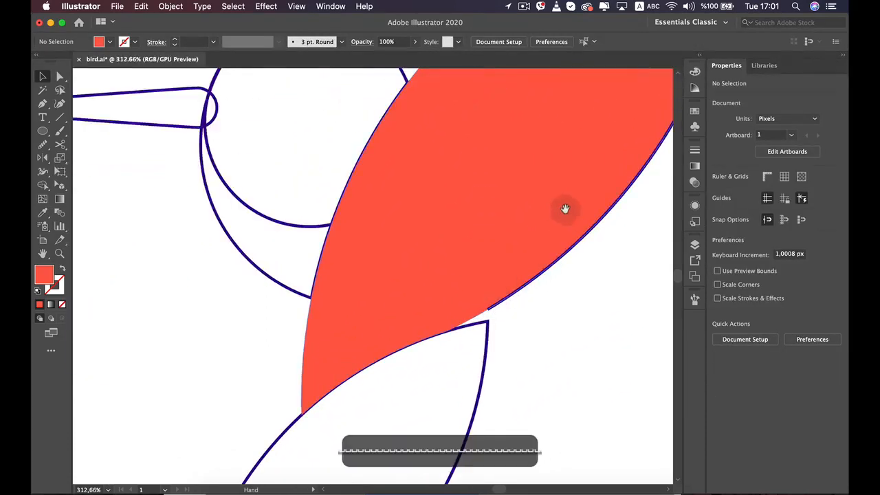
click(566, 207)
scroll(493, 166, down, 2)
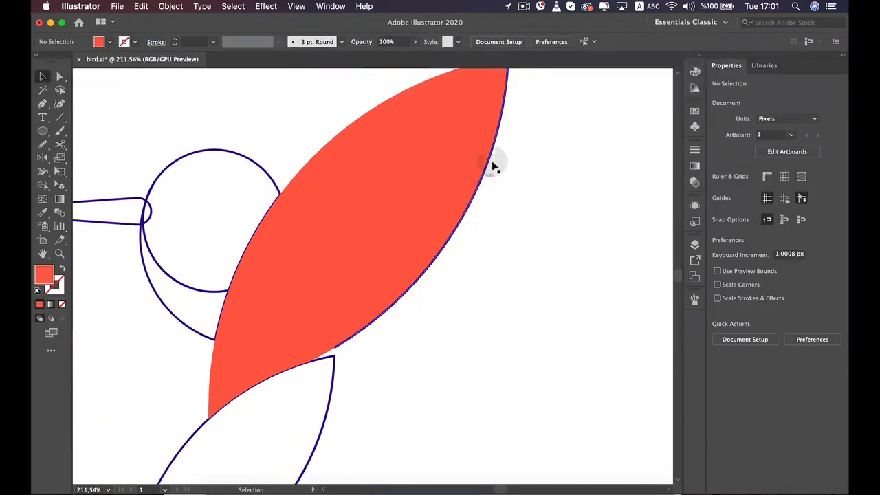
click(500, 126)
key(space)
drag(420, 181, 395, 257)
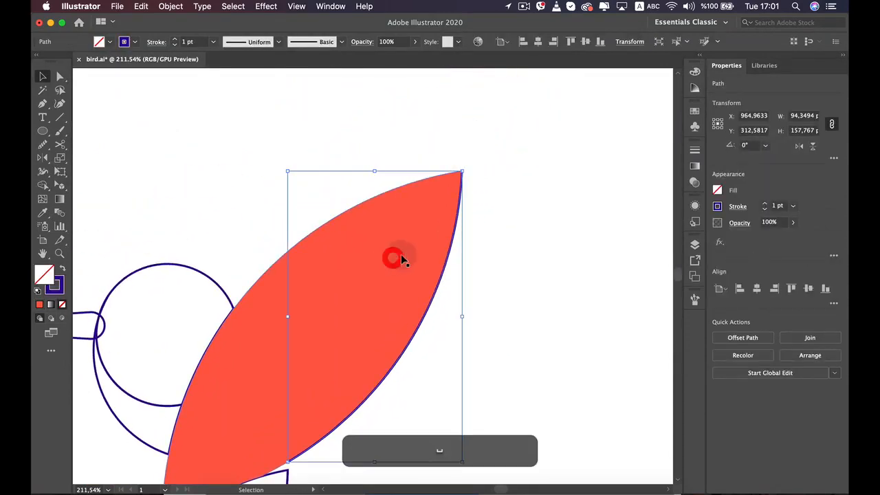
key(BackSpace)
scroll(482, 205, down, 3)
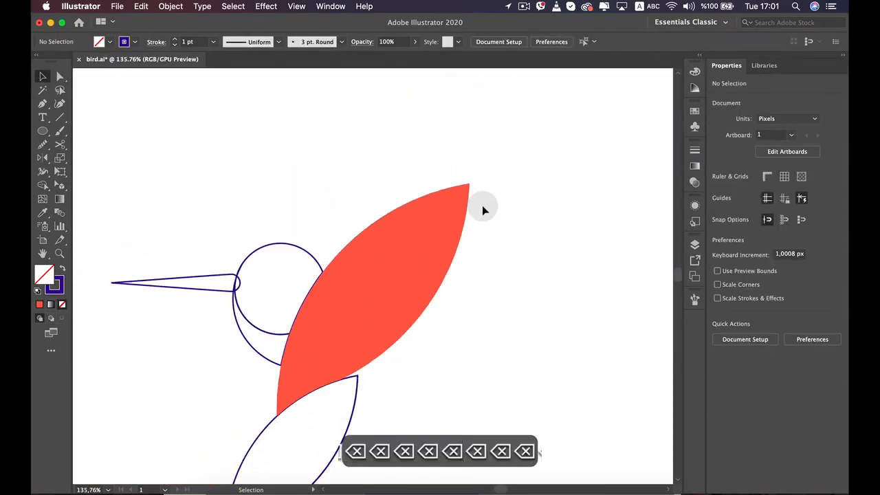
Examine the red wing's edges where they meet the tail leaf and head, checking the wing as a single shape
key(space)
drag(461, 226, 501, 112)
scroll(383, 291, up, 5)
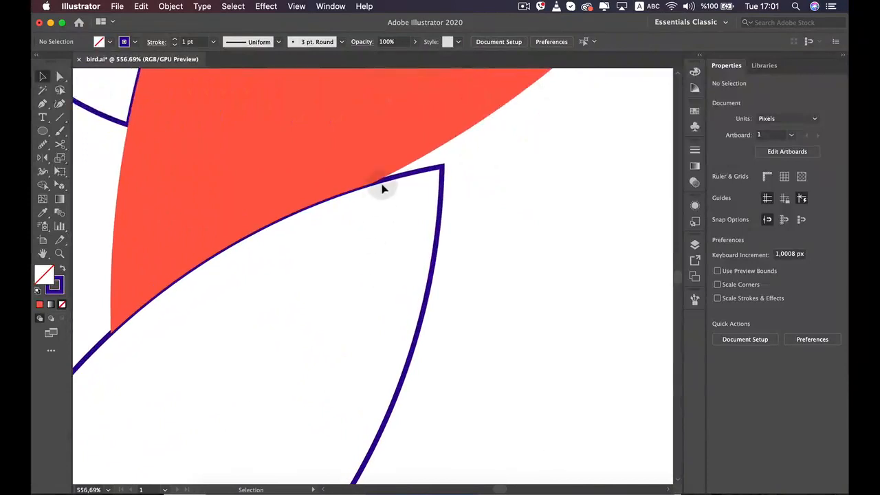
scroll(383, 187, down, 4)
scroll(383, 186, down, 1)
key(space)
drag(376, 136, 395, 238)
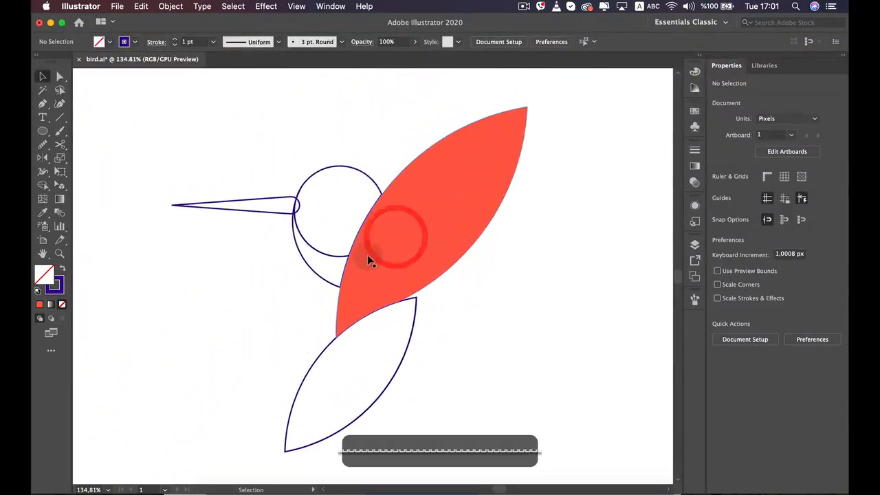
scroll(367, 255, down, 4)
scroll(367, 254, down, 2)
click(437, 259)
click(508, 246)
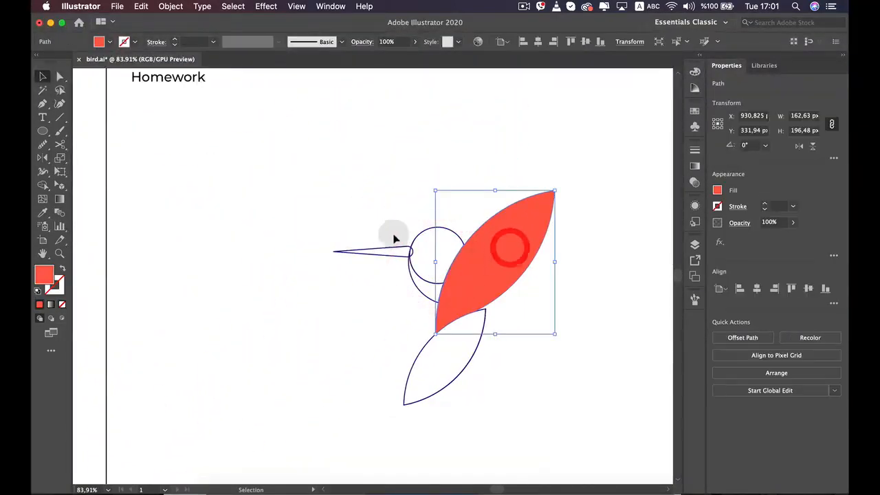
scroll(301, 246, down, 3)
click(301, 246)
Draw a red circle about 358 px across and place it over the wing, leaving a curved strip along the wing's upper edge
click(43, 131)
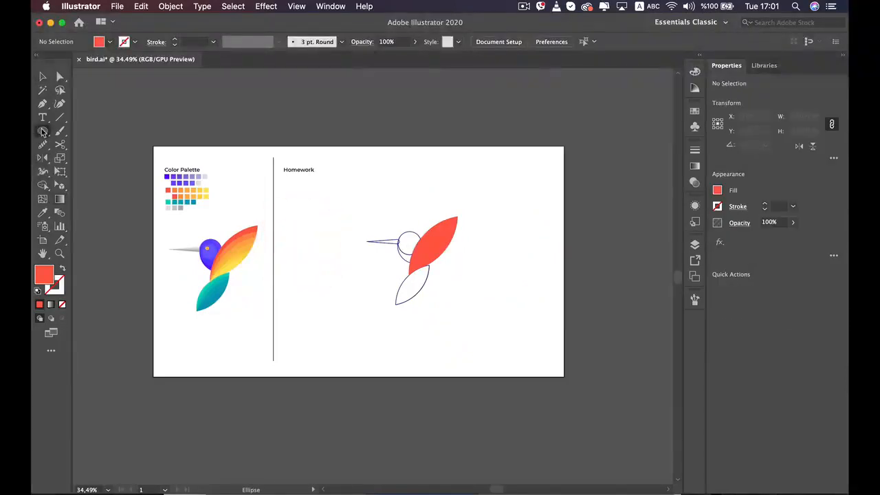
scroll(360, 241, up, 2)
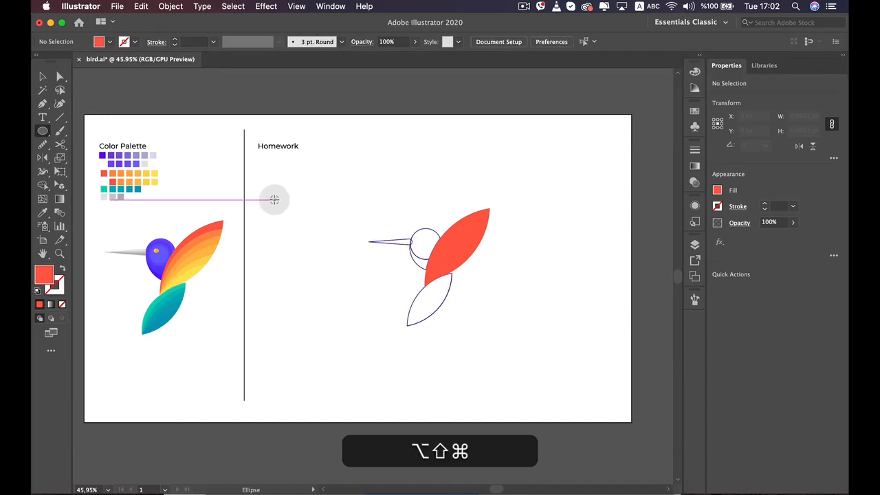
drag(274, 200, 330, 264)
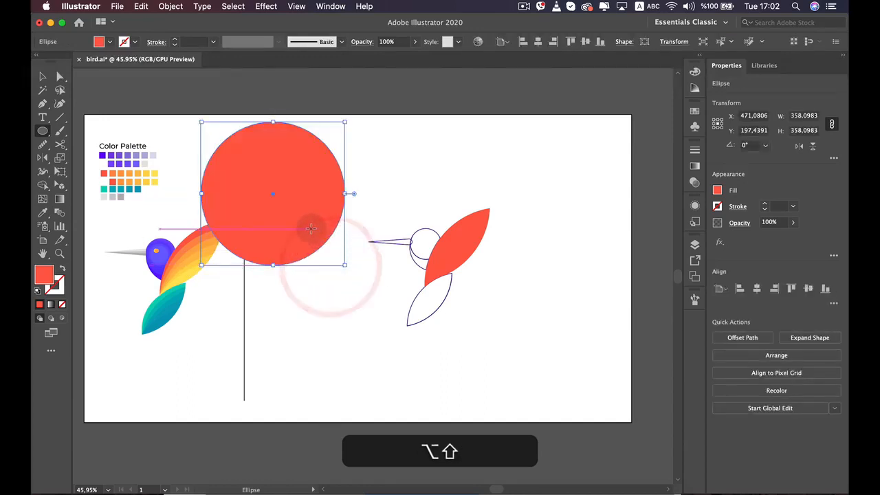
key(v)
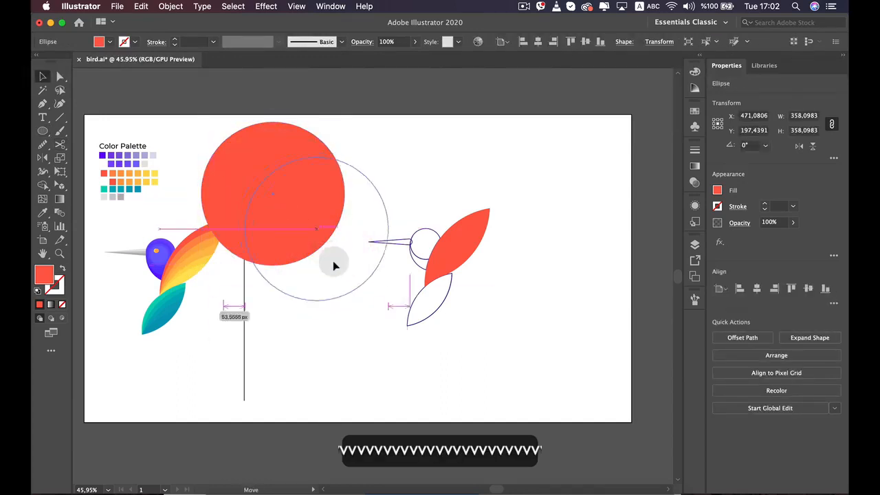
drag(332, 261, 468, 329)
scroll(488, 279, up, 5)
drag(493, 259, 449, 291)
scroll(455, 289, up, 5)
scroll(451, 290, down, 5)
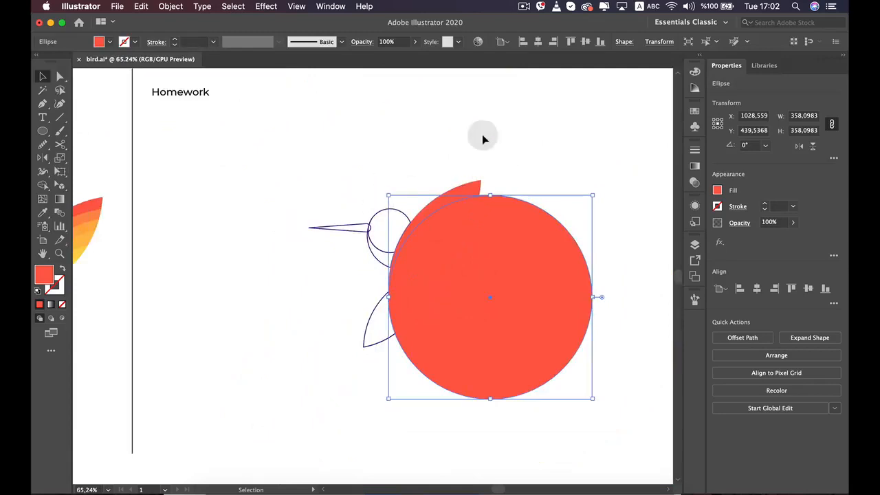
Deselect the circle and switch the document to Outline view
click(295, 7)
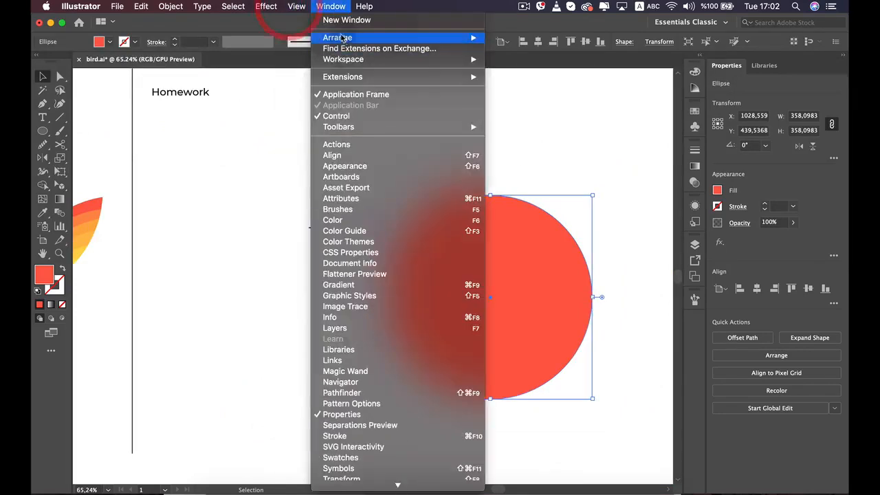
click(300, 30)
click(257, 228)
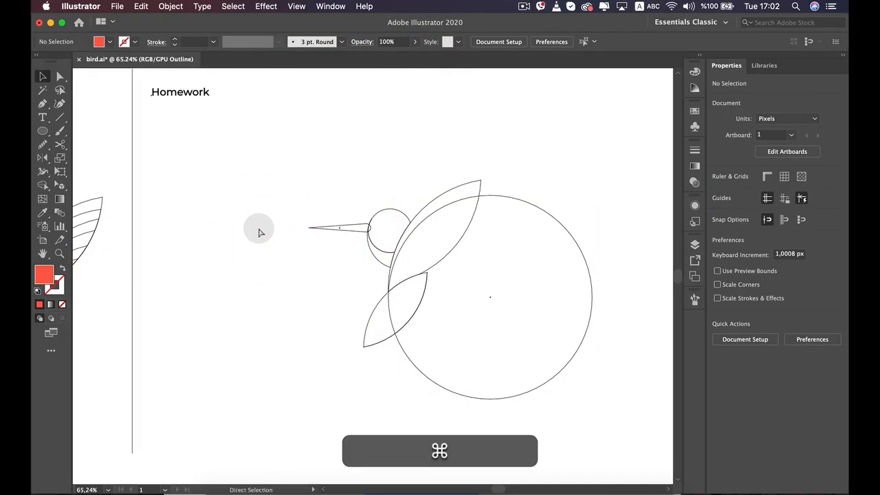
key(super+y)
key(super+y)
key(super+y)
key(super+y)
key(super+y)
key(super+y)
key(super+y)
key(super+y)
key(super+y)
key(super+y)
key(super+y)
key(super+y)
key(super+y)
key(super+y)
key(super+y)
key(super+y)
key(super+y)
key(super+y)
scroll(258, 229, down, 5)
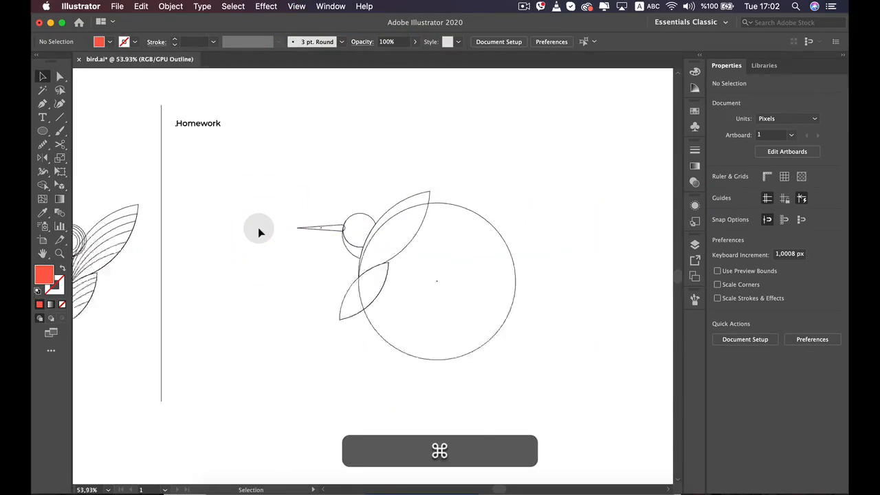
Enlarge the circle over the wing to about 370 px across and nudge it about 6 px to the right
drag(240, 240, 290, 236)
scroll(251, 244, up, 5)
scroll(250, 247, up, 2)
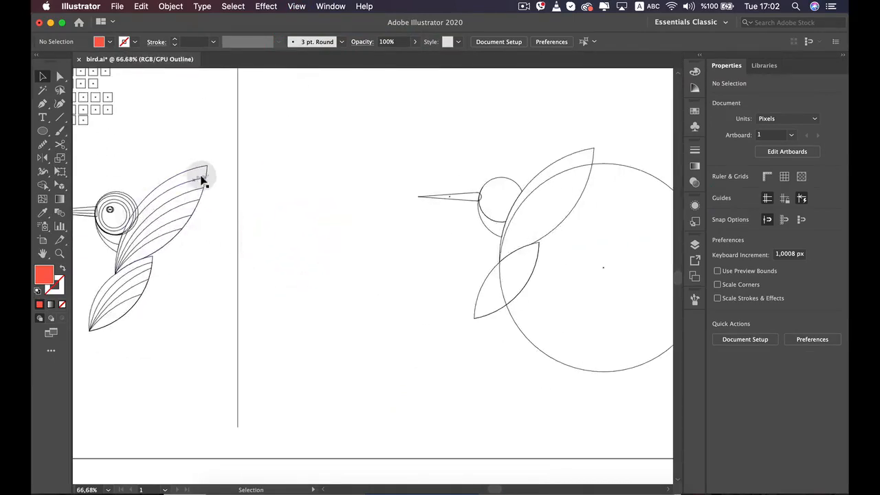
drag(577, 180, 431, 230)
scroll(484, 262, up, 4)
click(529, 222)
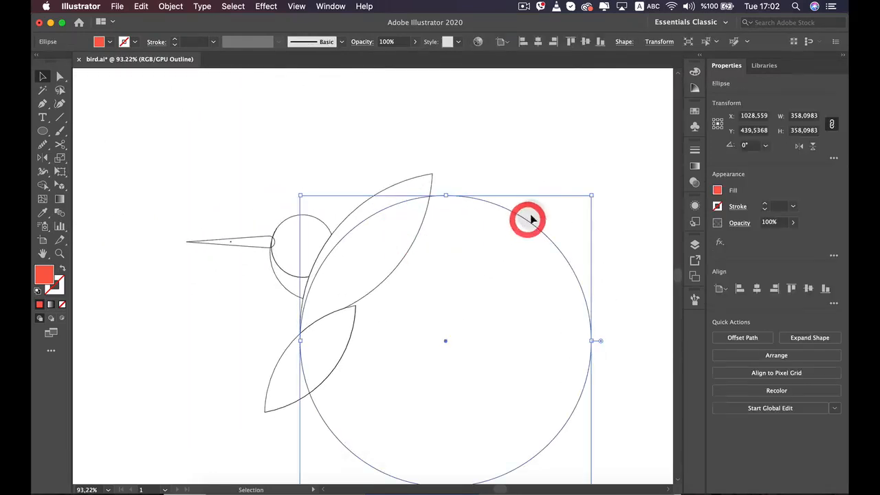
drag(446, 196, 448, 191)
key(Right)
key(Right)
key(Right)
key(Right)
key(Right)
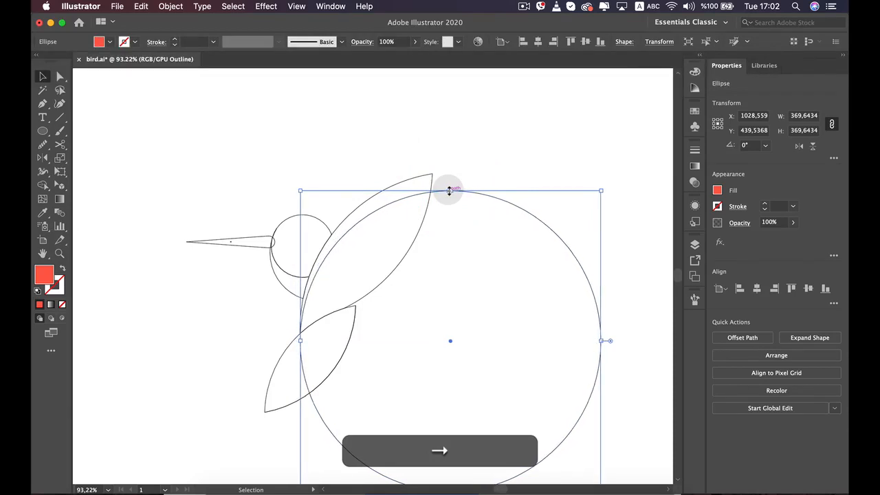
scroll(449, 190, up, 3)
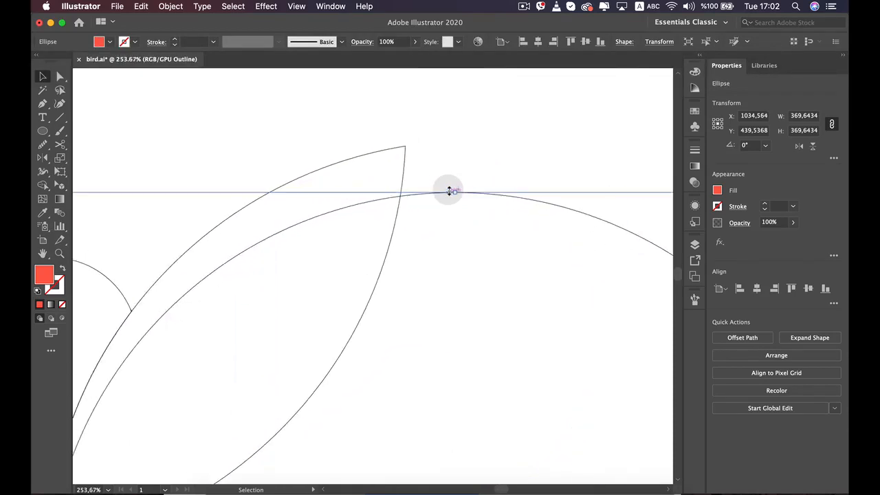
scroll(449, 190, down, 5)
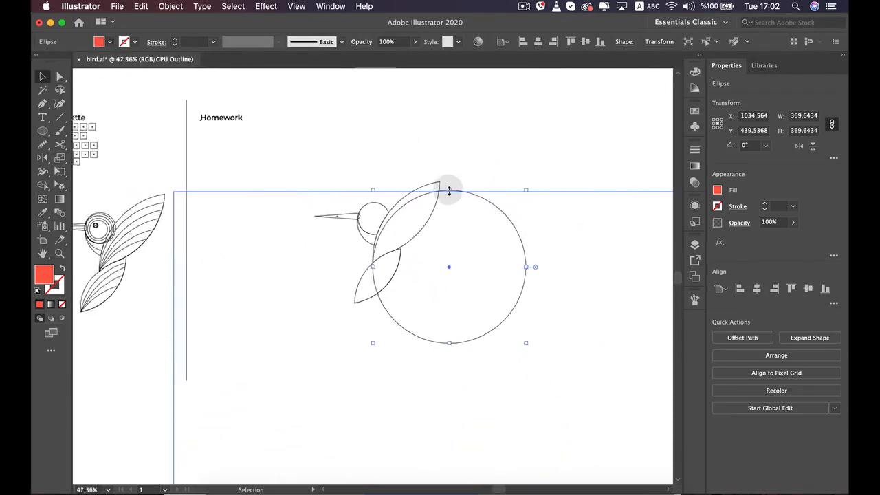
Duplicate the circle over the wing, place the copy outside the artboard as a spare, and deselect it
key(alt)
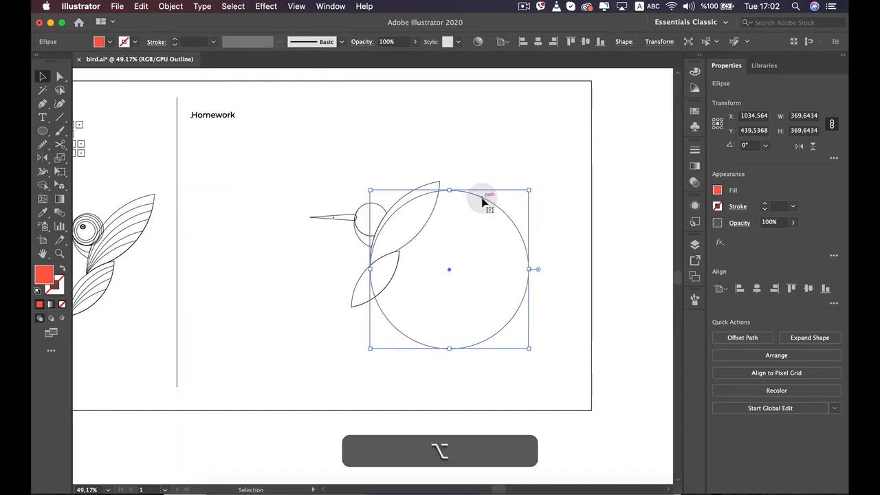
drag(484, 196, 655, 97)
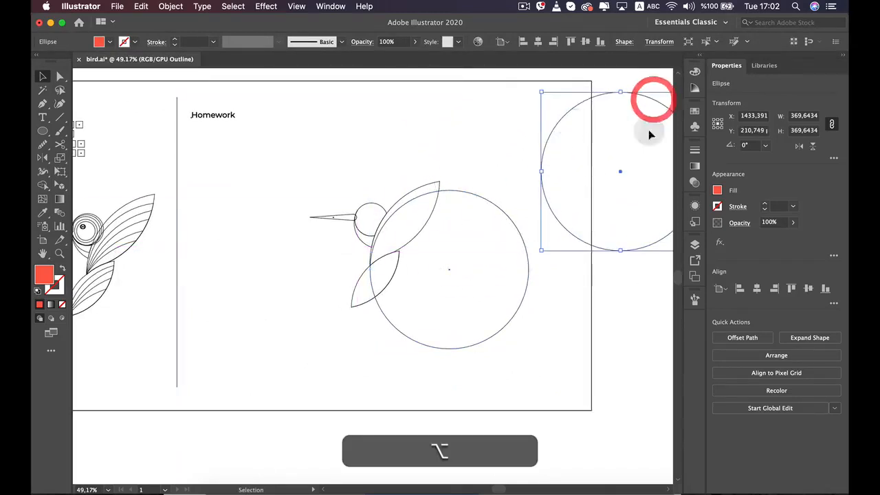
click(531, 372)
Split the wing along the circle's edge with Shape Builder, removing the part of the circle outside the wing
click(435, 195)
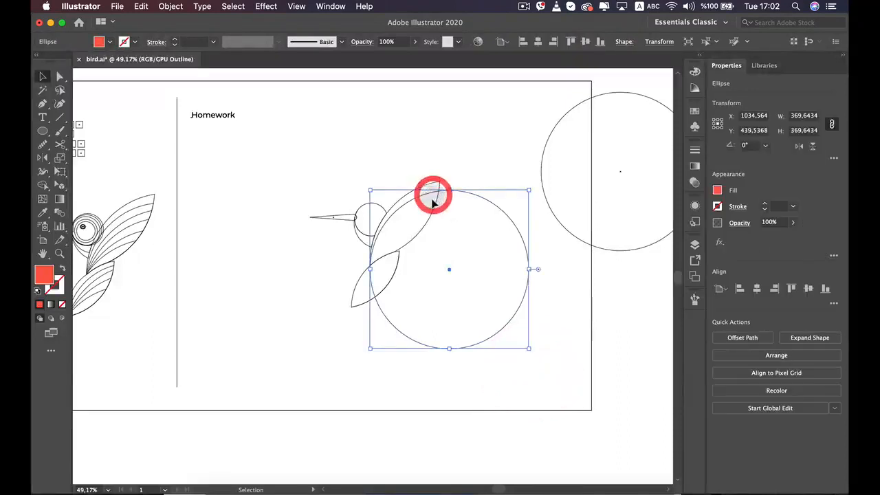
scroll(431, 201, up, 2)
scroll(405, 315, up, 1)
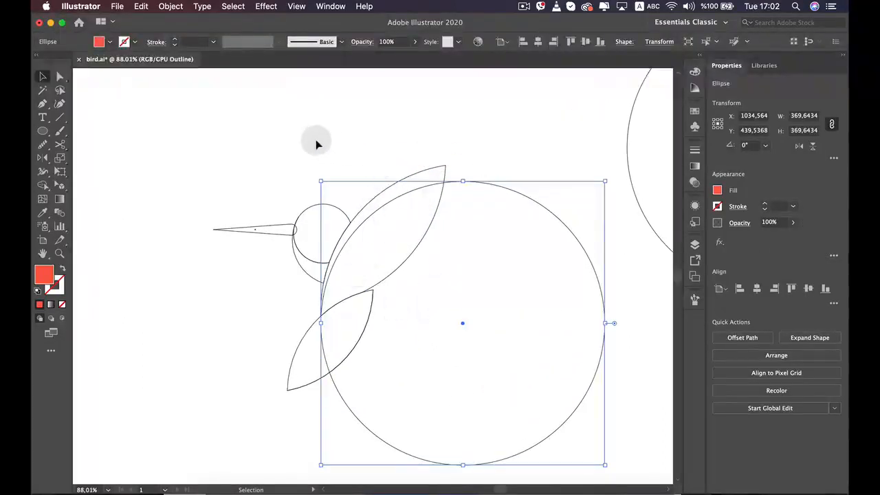
click(433, 240)
click(433, 196)
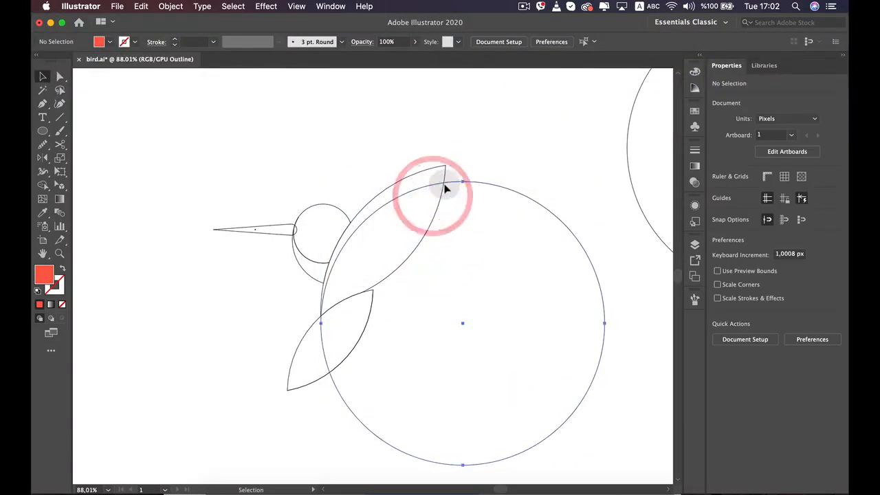
click(445, 184)
shift+click(436, 172)
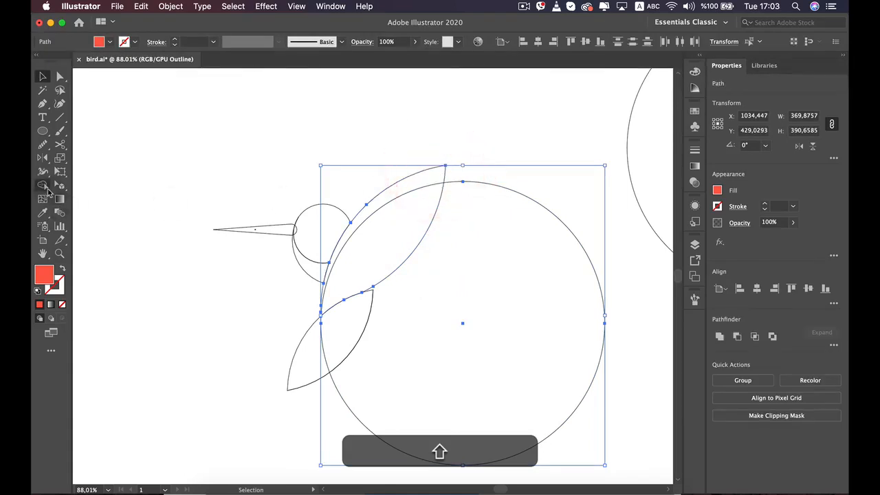
click(44, 187)
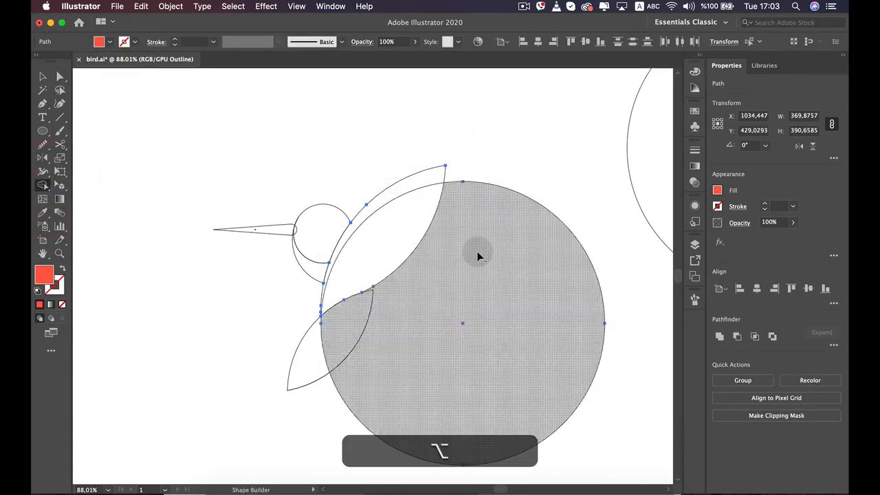
alt+click(479, 256)
key(v)
click(481, 252)
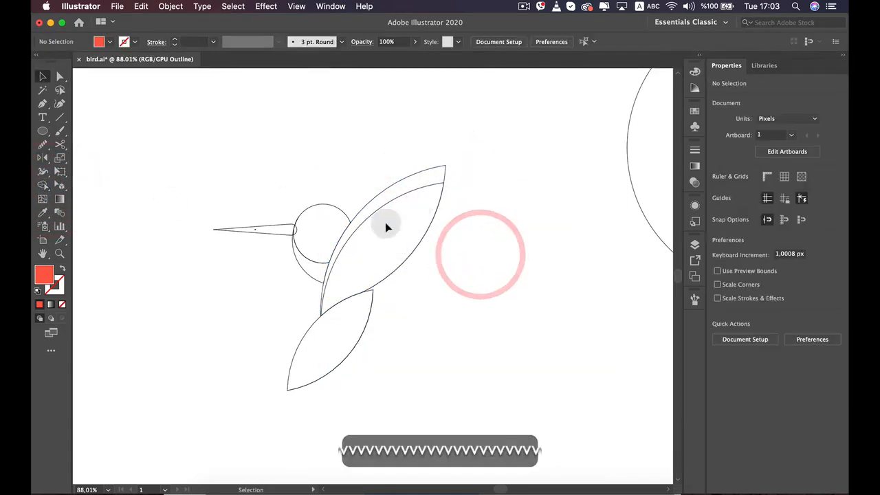
Move the spare circle over the wing to mark a second strip and nudge it about 1 px to the right
scroll(449, 201, down, 1)
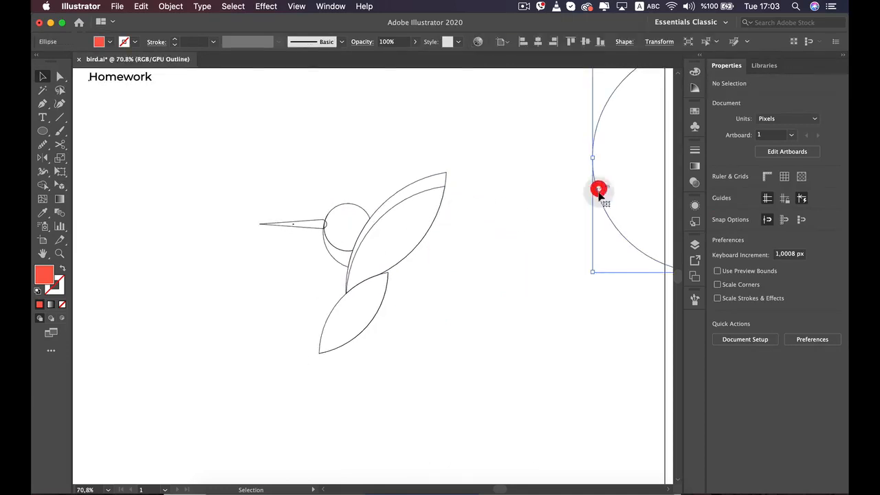
drag(599, 194, 352, 353)
scroll(351, 353, up, 1)
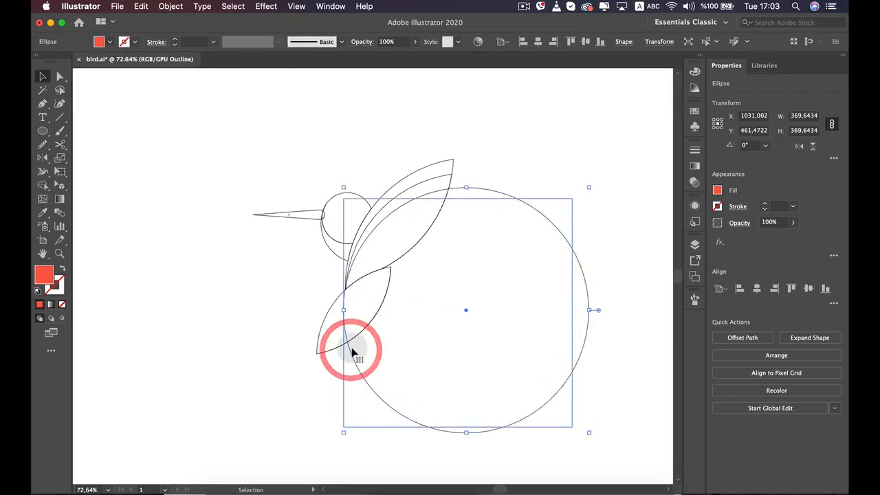
scroll(352, 352, up, 5)
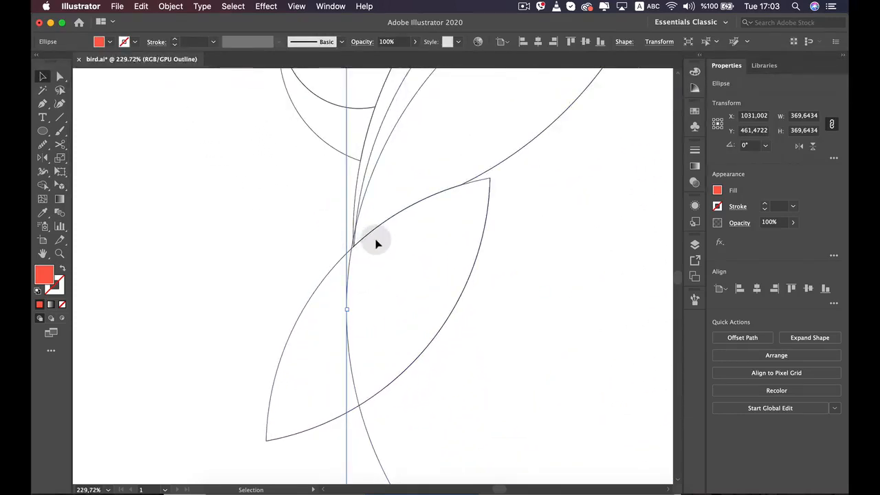
key(Right)
key(Right)
key(Right)
key(Right)
key(Right)
key(Right)
key(Right)
key(Right)
key(Right)
key(Right)
drag(375, 238, 268, 413)
scroll(344, 250, down, 4)
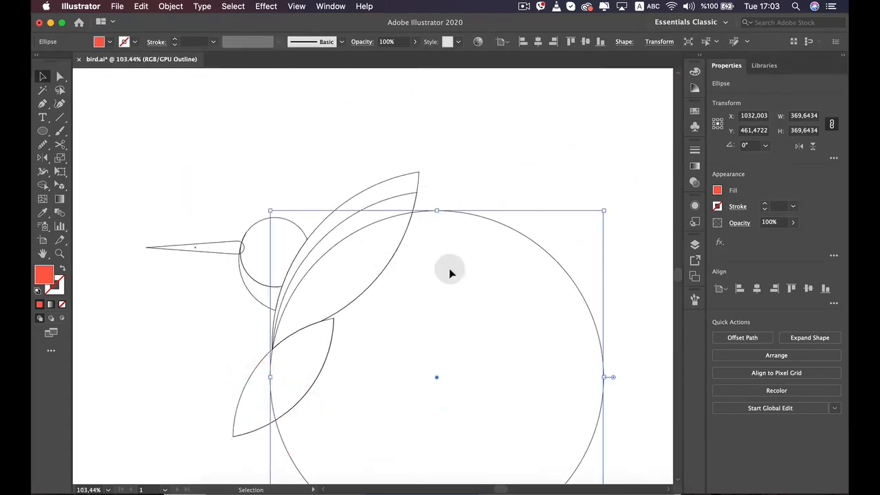
Duplicate the second strip's circle and place the copy outside the artboard as a spare
click(404, 203)
scroll(405, 261, down, 4)
click(410, 262)
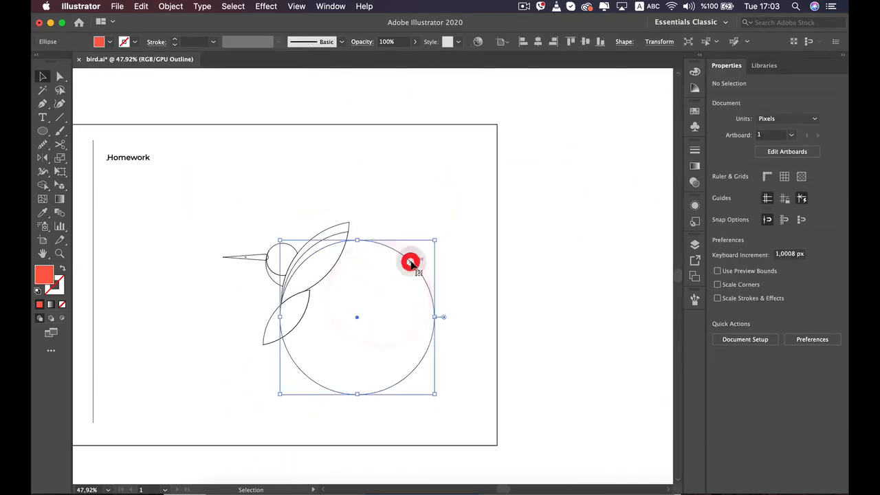
drag(415, 255, 625, 165)
Fine-tune the second strip's circle horizontally so its edge meets the point where the wing joins the tail leaf
scroll(305, 300, up, 2)
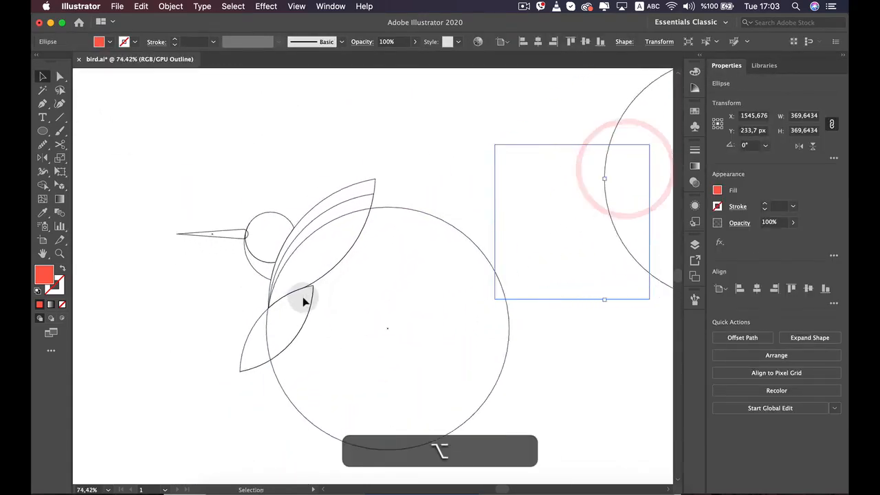
scroll(305, 300, up, 3)
scroll(299, 303, up, 3)
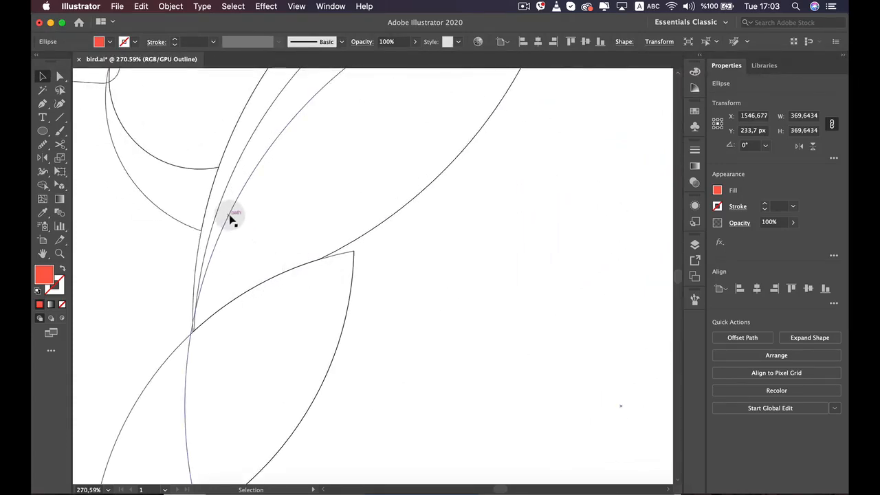
key(Right)
key(Right)
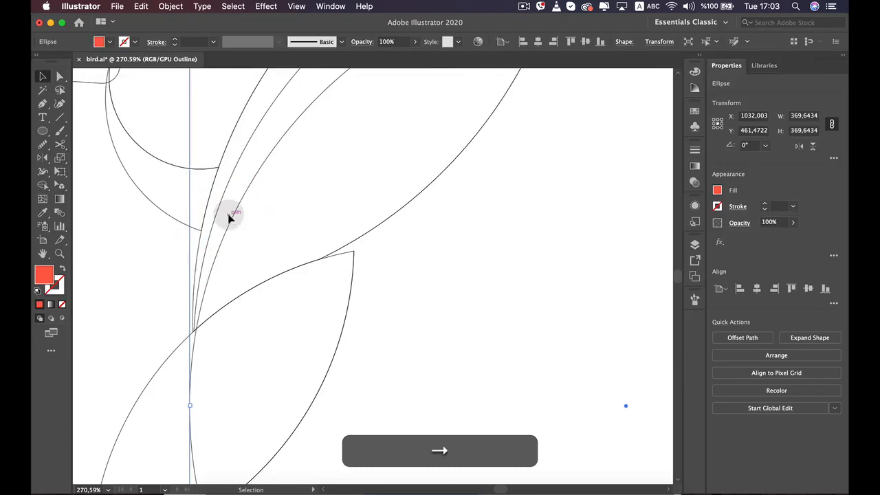
key(Left)
scroll(234, 213, down, 5)
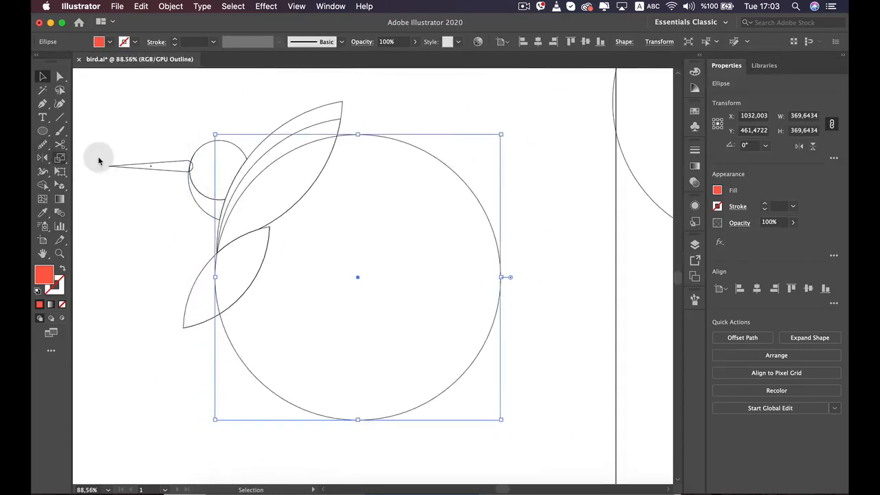
Cut the wing's second strip with Shape Builder, removing the circle area that extends beyond the inner wing shape
click(324, 124)
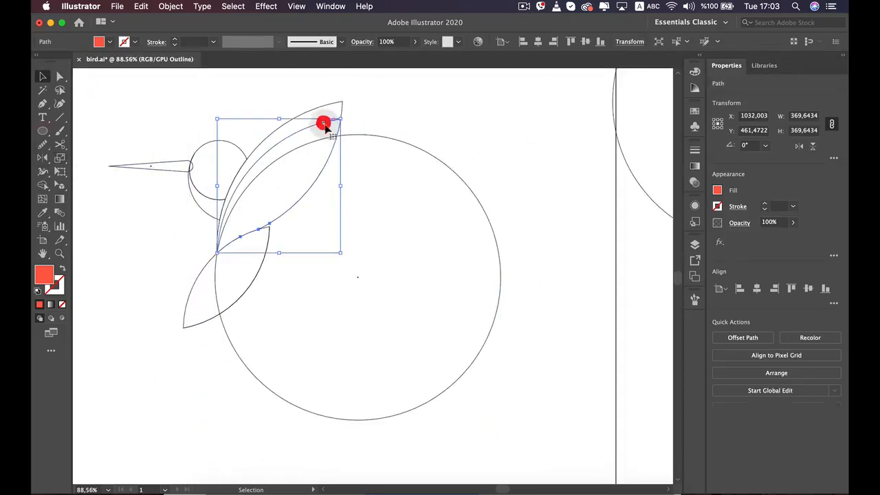
shift+click(392, 142)
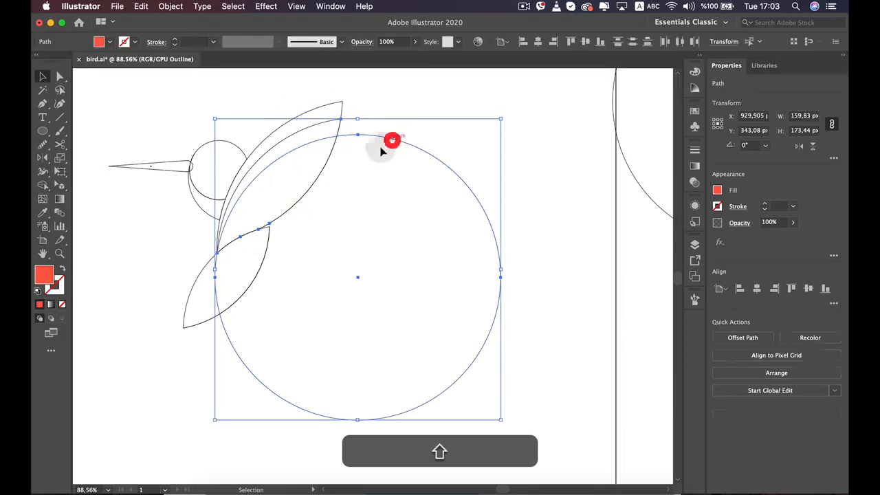
click(43, 185)
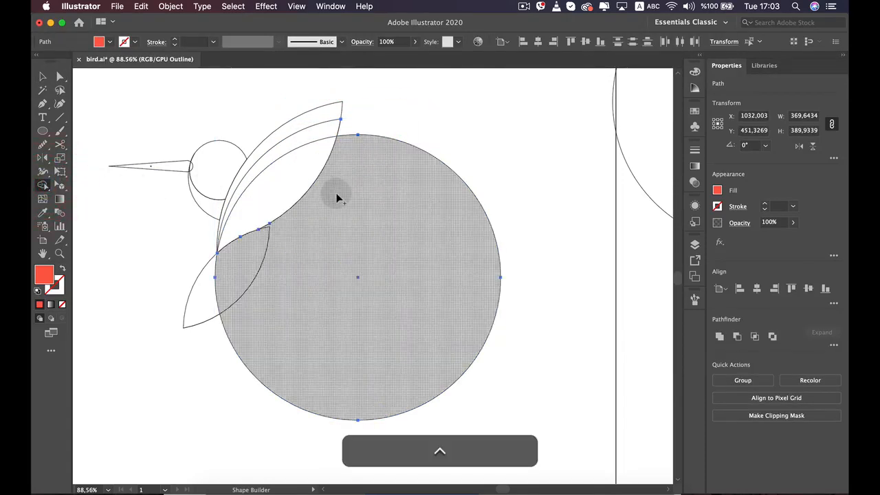
alt+click(340, 197)
key(v)
click(367, 208)
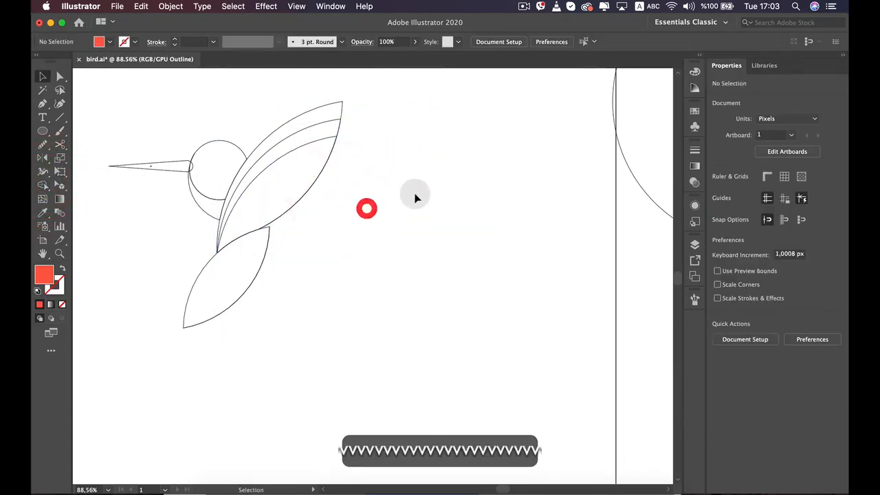
Duplicate the spare circle and place the copy over the wing below the second strip line
drag(415, 197, 387, 230)
click(597, 168)
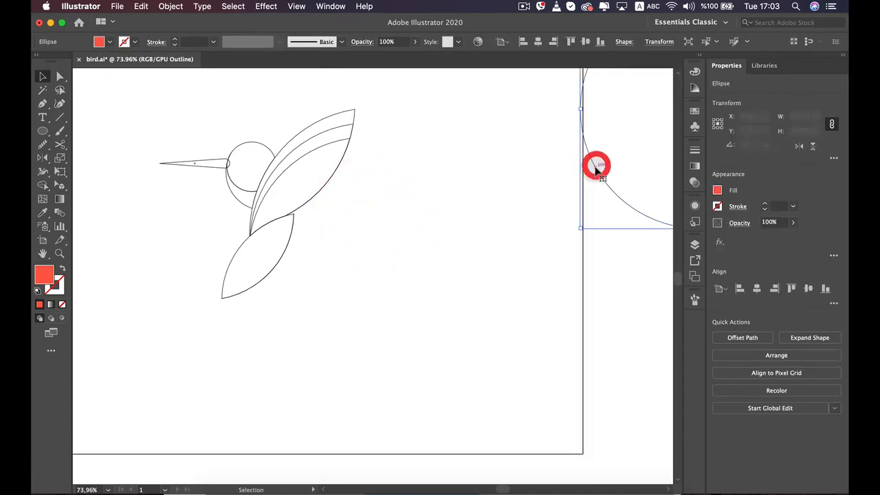
drag(596, 168, 361, 244)
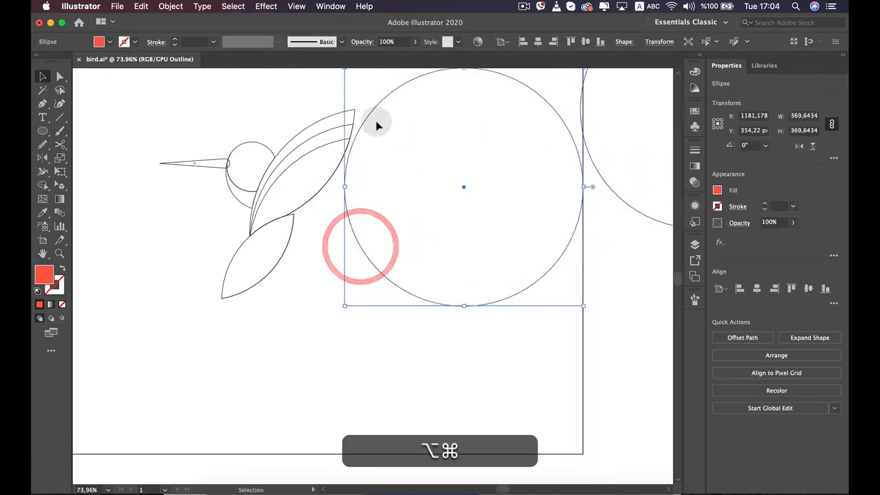
drag(371, 116, 271, 206)
Nudge the third strip's circle to about X 1026, Y 485 px so its edge passes through the wing's base point
scroll(271, 207, up, 5)
key(Right)
key(Right)
key(Right)
key(Right)
key(Right)
key(Right)
key(Right)
key(Right)
key(Right)
key(Right)
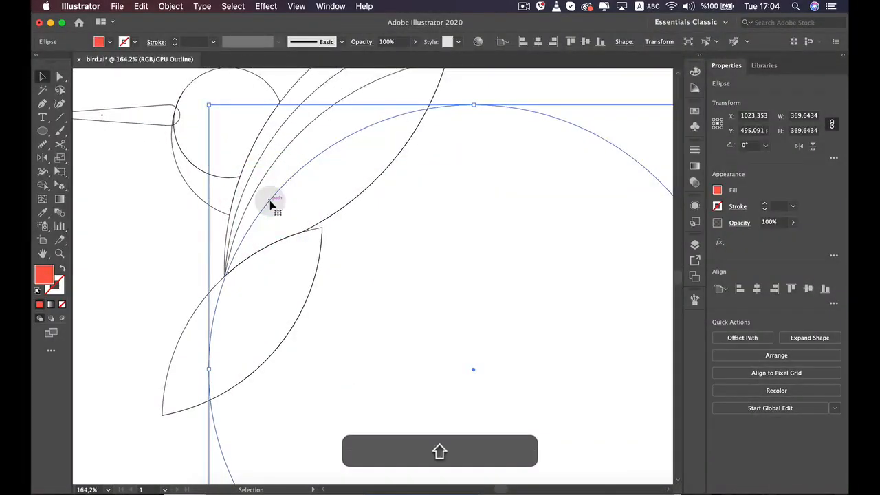
key(Up)
key(Up)
key(Right)
key(Up)
key(Up)
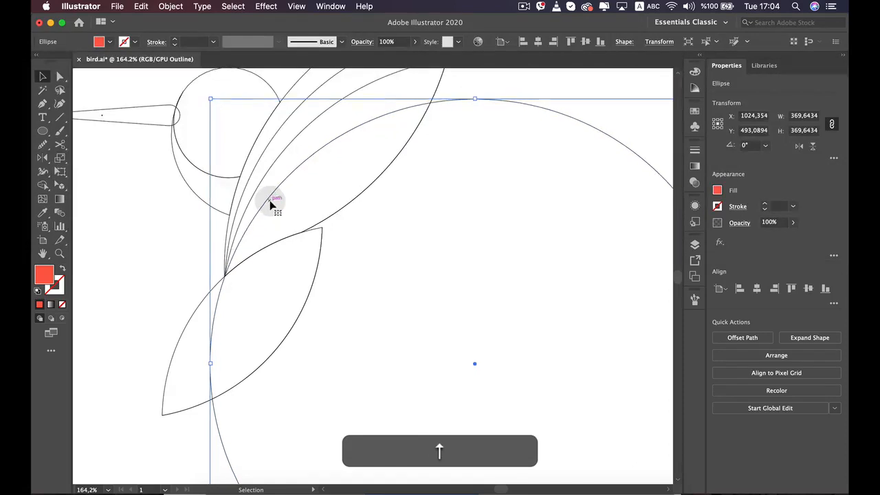
key(Right)
key(Right)
key(Up)
key(Up)
key(Up)
key(Up)
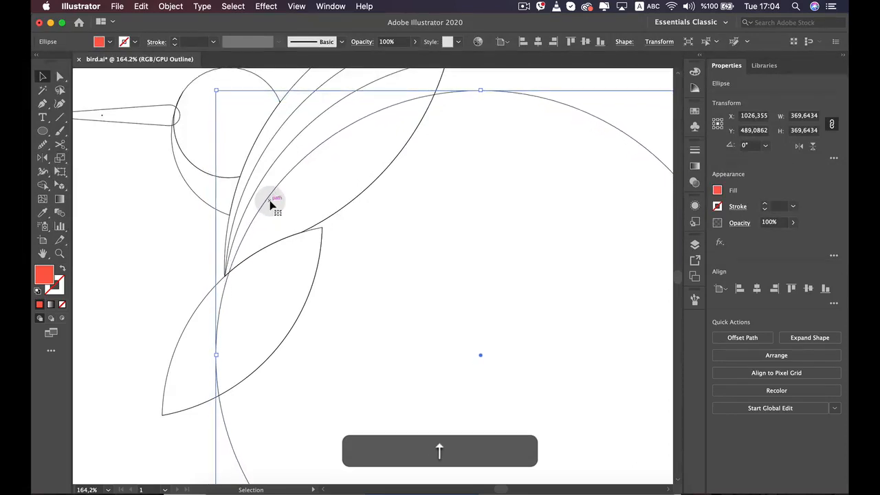
key(Up)
key(Up)
key(Left)
key(Left)
key(Down)
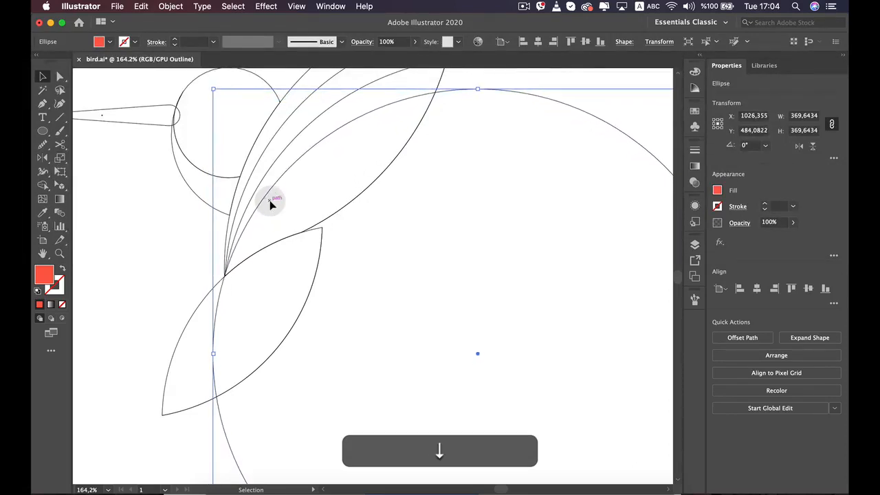
Cut the wing's third strip by removing the circle area outside the inner wing shape with Shape Builder
scroll(269, 200, down, 5)
drag(268, 143, 252, 203)
scroll(297, 253, up, 5)
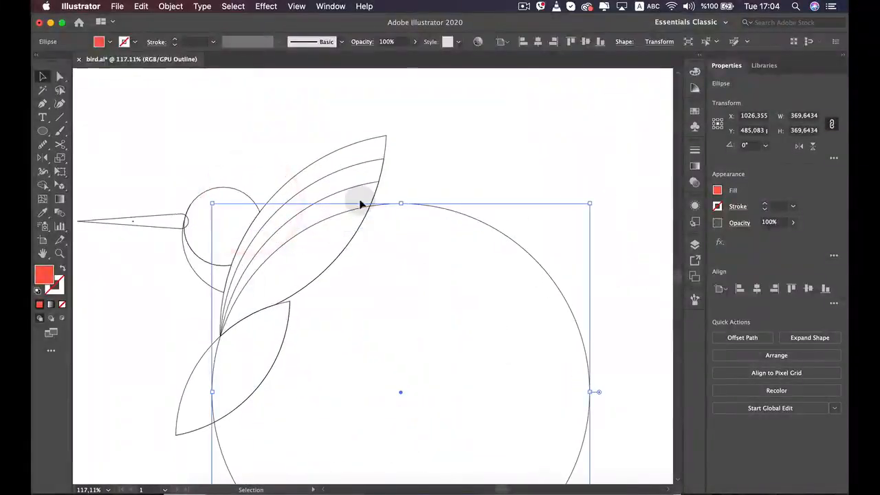
key(shift)
shift+click(365, 185)
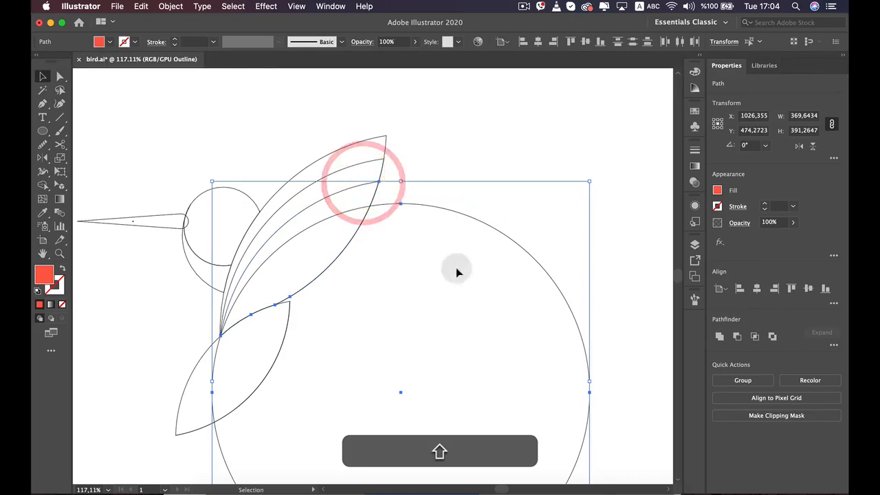
click(43, 185)
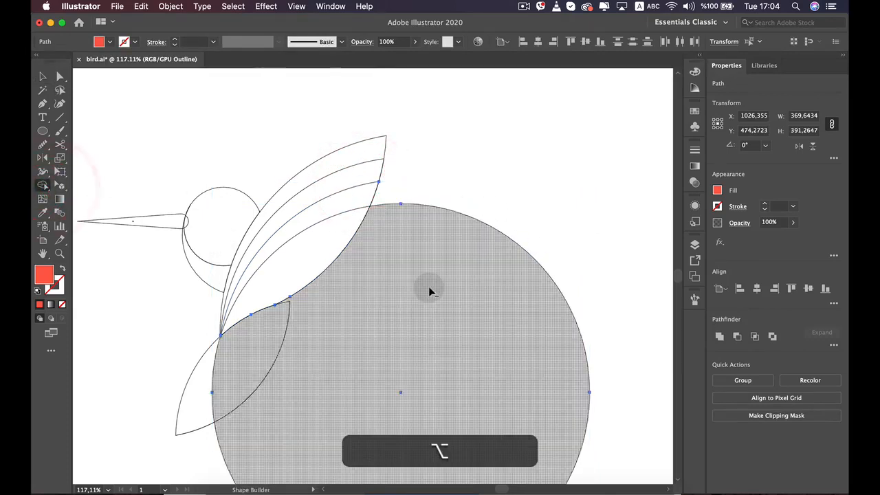
alt+click(428, 286)
key(v)
click(475, 282)
Place a copy of the 370 px circle over the wing below the third strip line
scroll(478, 283, down, 6)
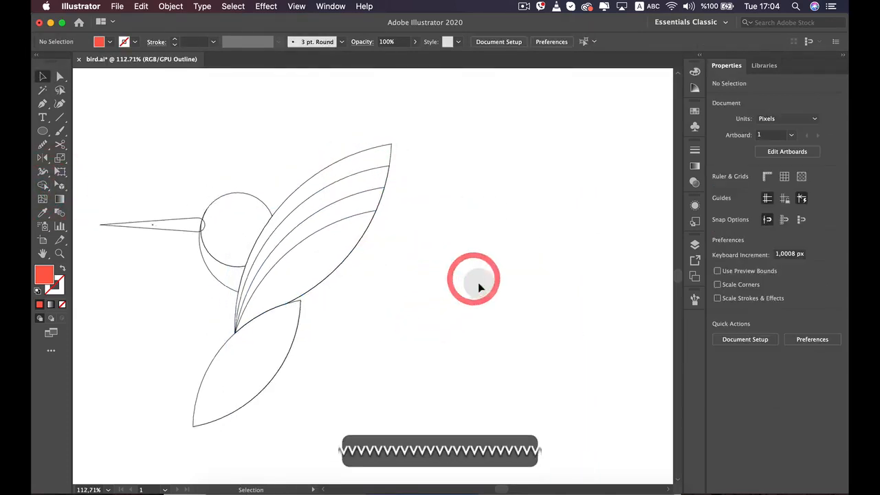
scroll(191, 279, up, 4)
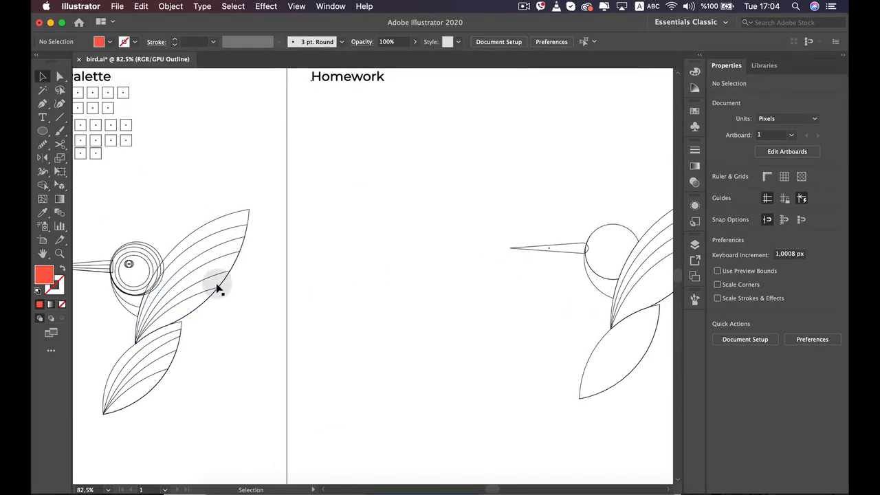
drag(373, 264, 114, 261)
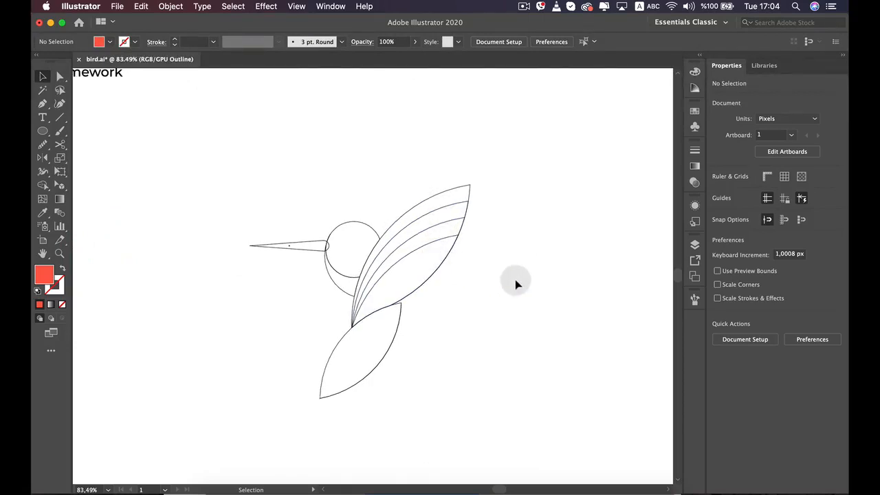
drag(515, 285, 382, 236)
drag(595, 222, 216, 403)
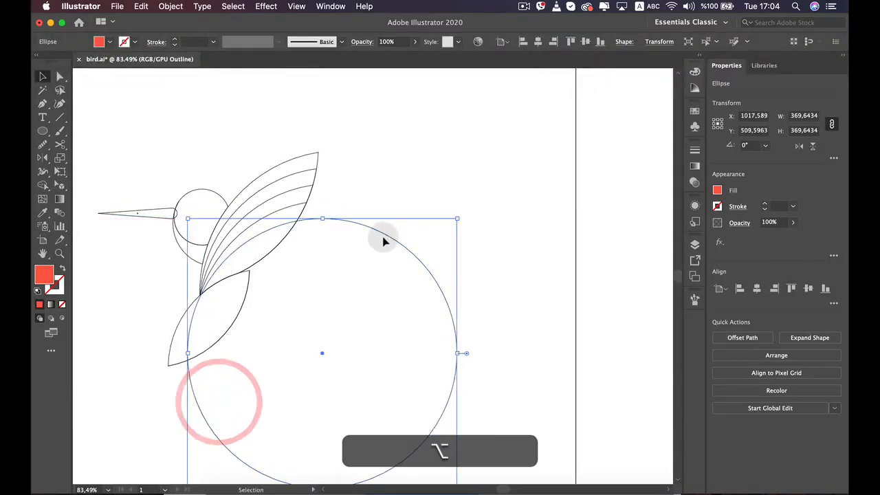
drag(382, 240, 674, 170)
scroll(252, 272, up, 5)
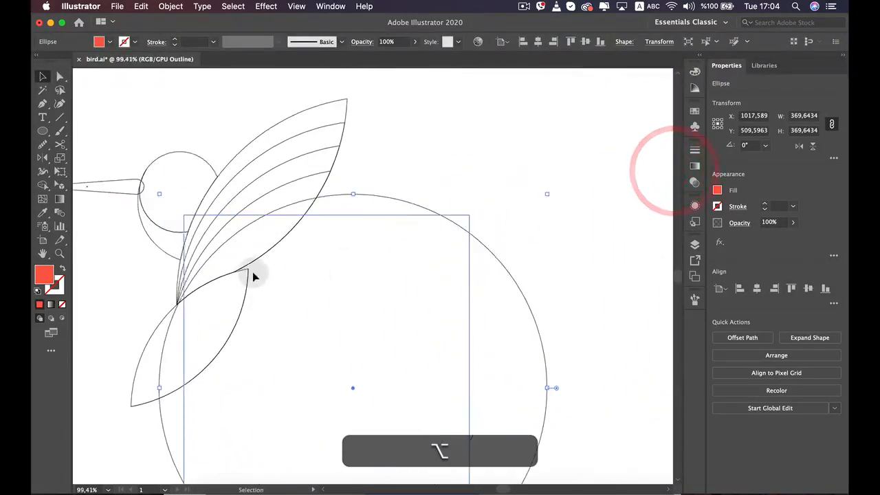
Nudge the fourth strip's circle to about X 1017, Y 511 px so its edge passes through the wing's base point
key(Up)
key(Up)
key(Up)
key(Up)
key(Up)
key(Up)
key(Up)
key(Up)
key(Up)
key(Up)
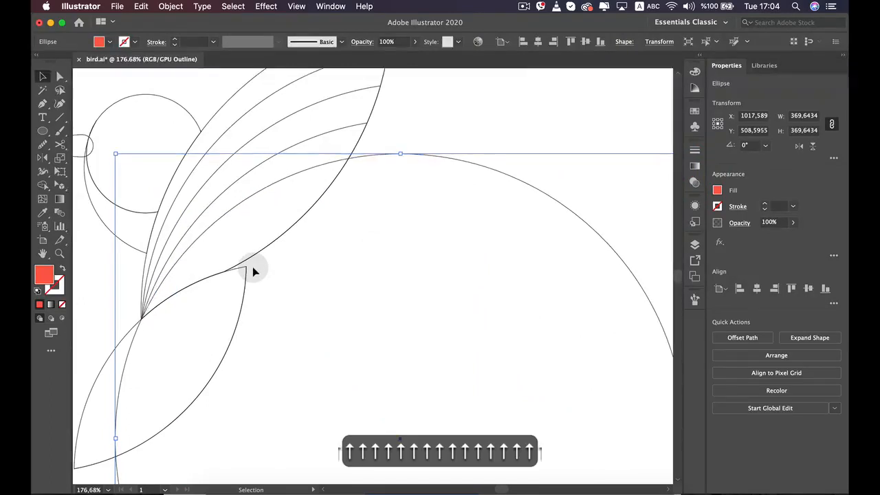
key(Right)
key(Right)
key(Right)
key(Right)
key(Right)
key(Right)
key(Right)
key(Right)
key(Right)
key(Right)
key(Up)
key(Up)
key(Up)
key(Up)
key(Up)
key(Up)
key(Up)
key(Up)
key(Up)
key(Up)
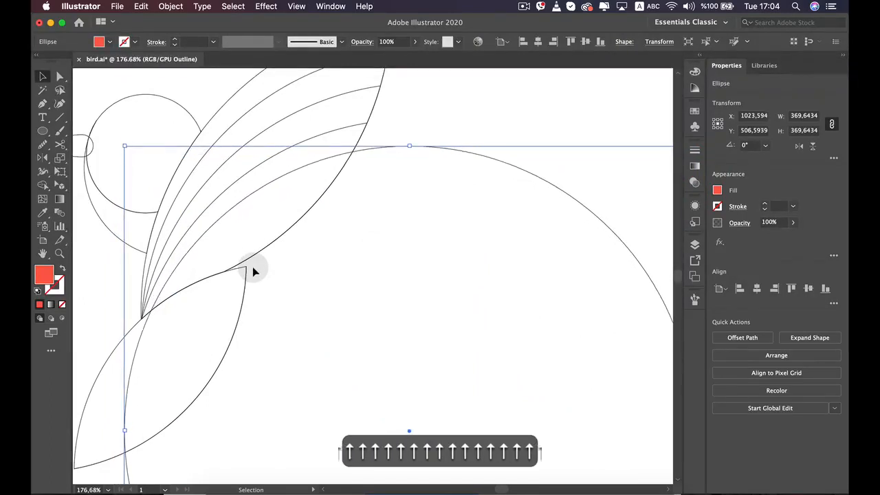
key(Left)
key(Left)
key(Left)
key(Left)
key(Left)
key(Down)
key(Down)
key(Down)
key(Down)
key(Down)
key(Down)
key(Down)
key(Down)
key(Down)
key(Down)
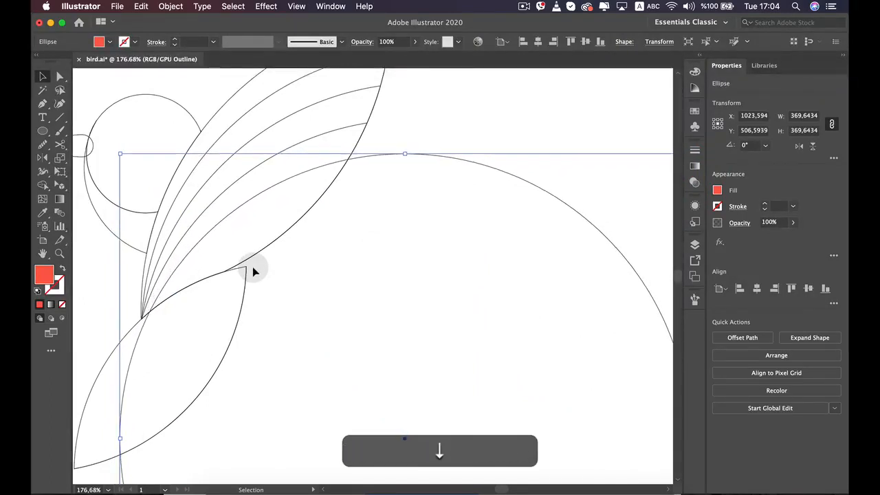
key(Left)
key(Left)
key(Left)
key(Left)
key(Left)
key(Left)
key(Right)
key(Right)
key(Right)
key(Right)
key(Right)
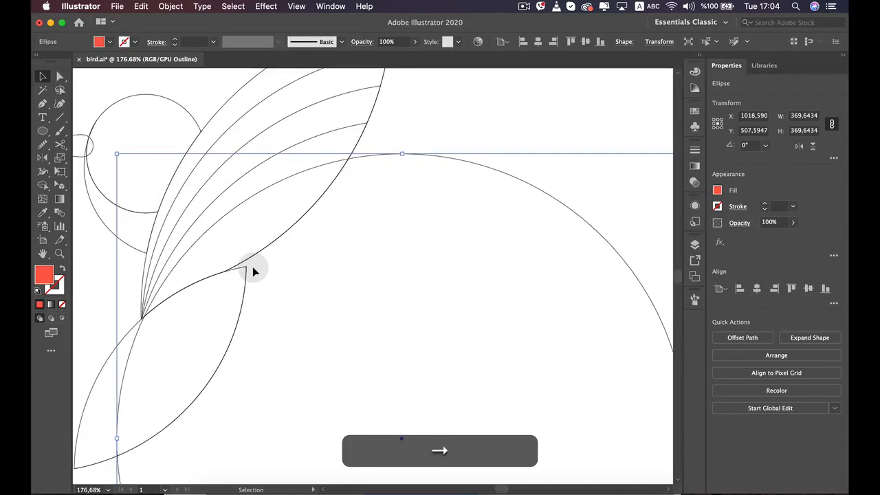
key(Left)
key(Left)
key(Left)
key(Left)
key(Left)
key(Left)
key(Down)
key(Down)
key(Down)
key(Left)
key(Left)
key(Down)
key(Down)
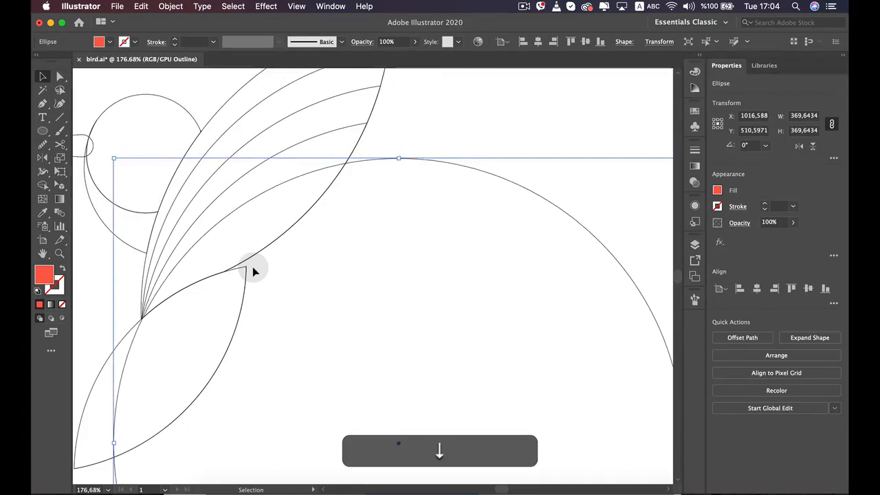
key(Left)
key(Left)
key(Right)
scroll(252, 272, down, 5)
click(387, 169)
scroll(282, 206, up, 5)
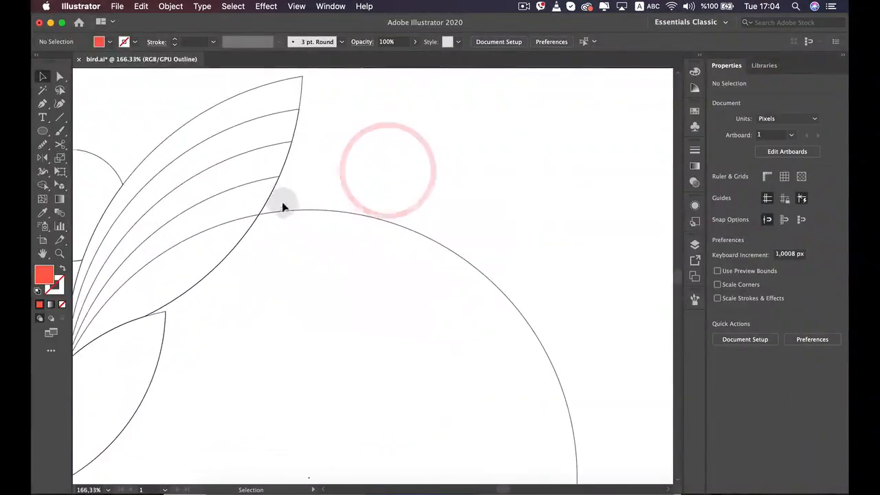
Cut the wing's fourth strip with Shape Builder, removing the circle area outside the inner wing shape
click(269, 176)
alt+click(331, 211)
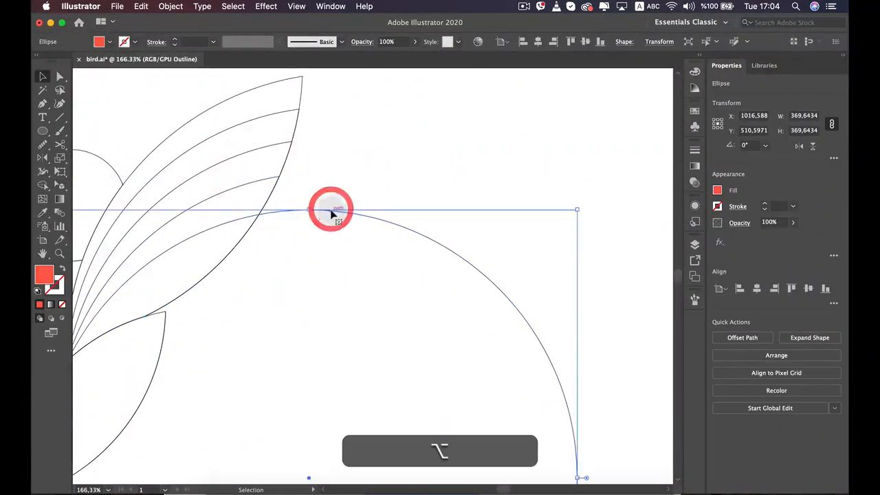
shift+click(262, 182)
scroll(281, 190, down, 1)
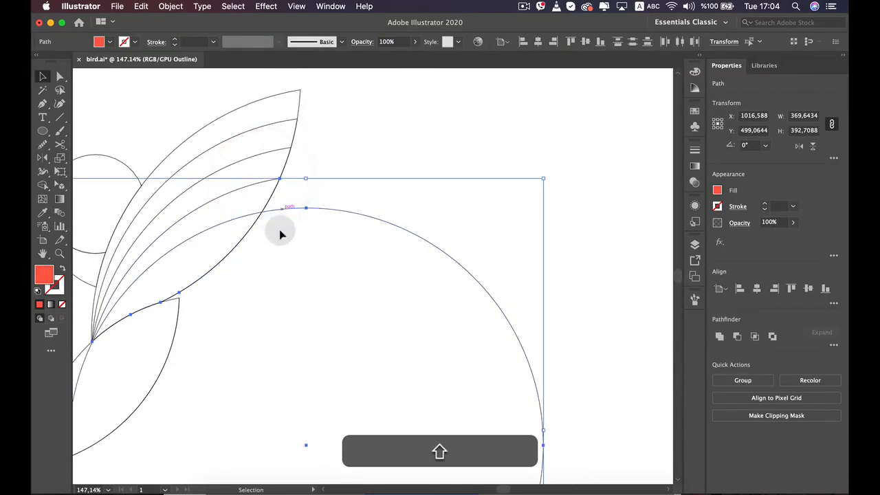
key(space)
drag(241, 250, 341, 265)
click(42, 185)
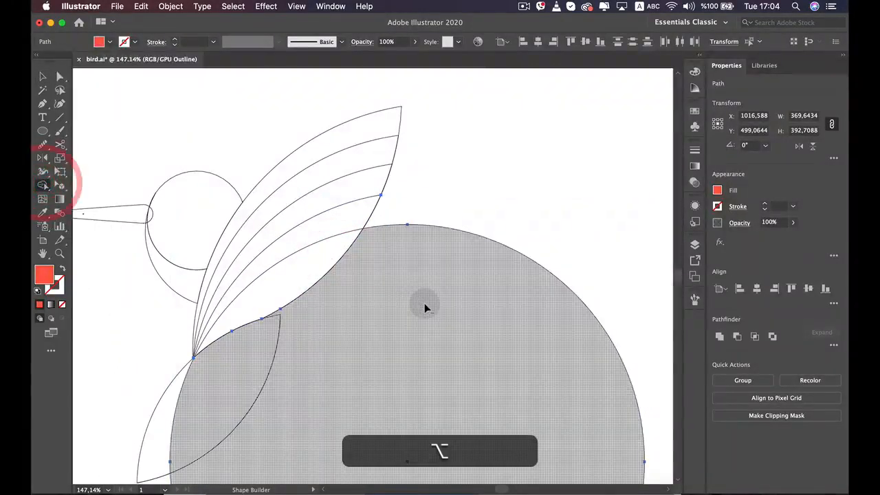
alt+click(424, 303)
key(v)
click(432, 303)
scroll(419, 374, down, 5)
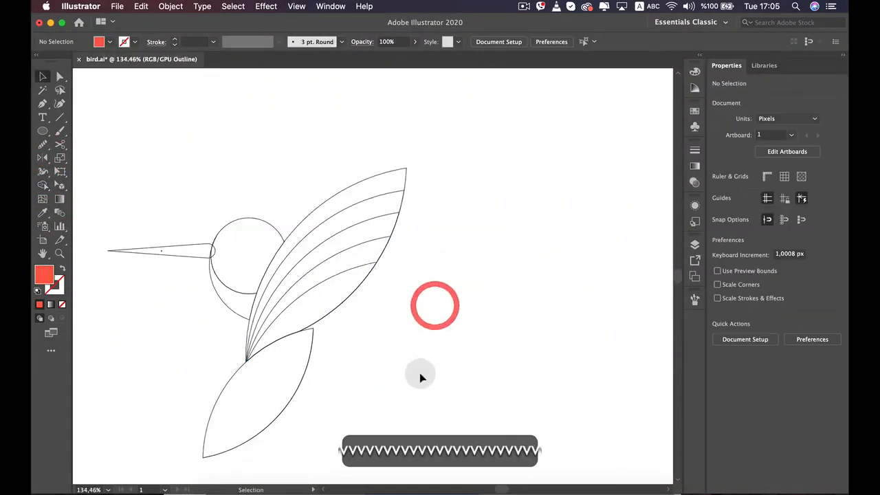
Bring the whole artboard into view and switch the display from Outline to Preview
scroll(379, 254, down, 3)
key(space)
drag(365, 331, 452, 309)
click(303, 7)
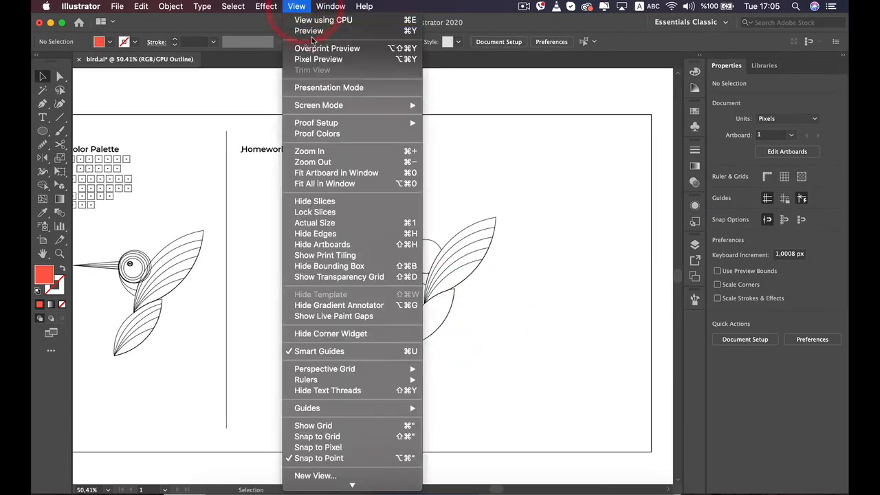
click(321, 32)
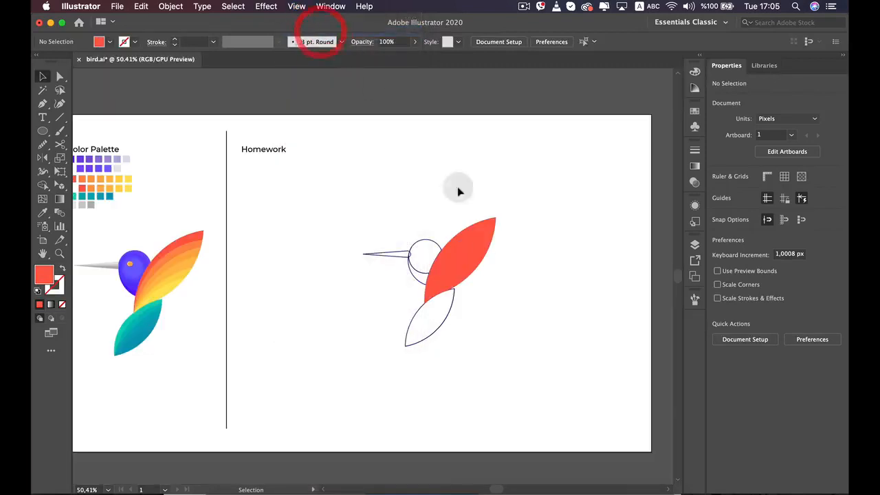
Color the wing strip just inside the red outer one with the darkest orange swatch of the palette's upper warm row
scroll(514, 264, up, 4)
scroll(509, 278, down, 3)
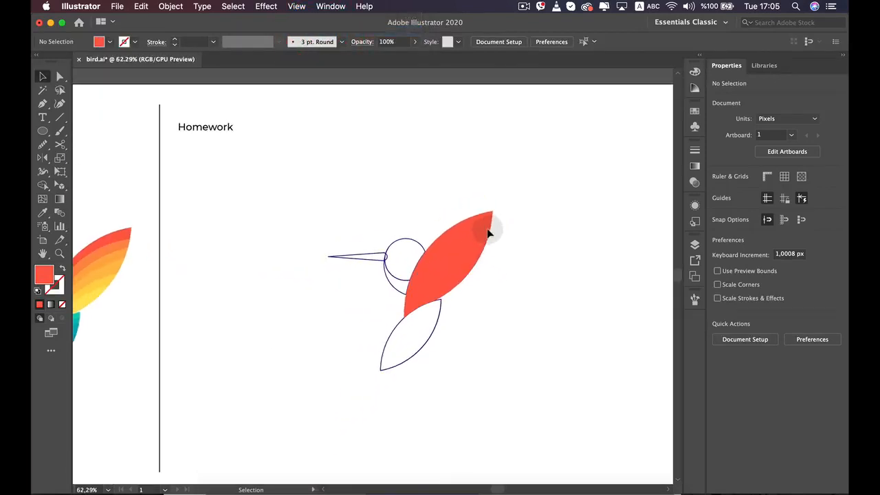
key(space)
drag(383, 179, 436, 152)
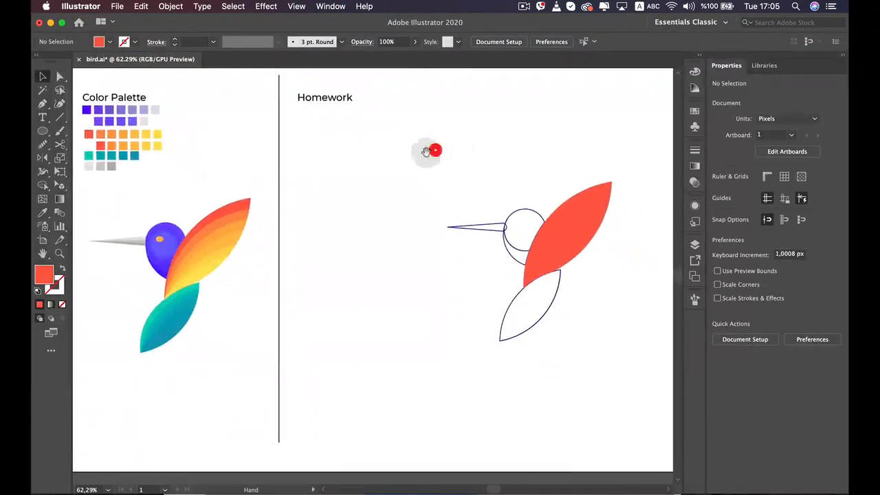
click(595, 197)
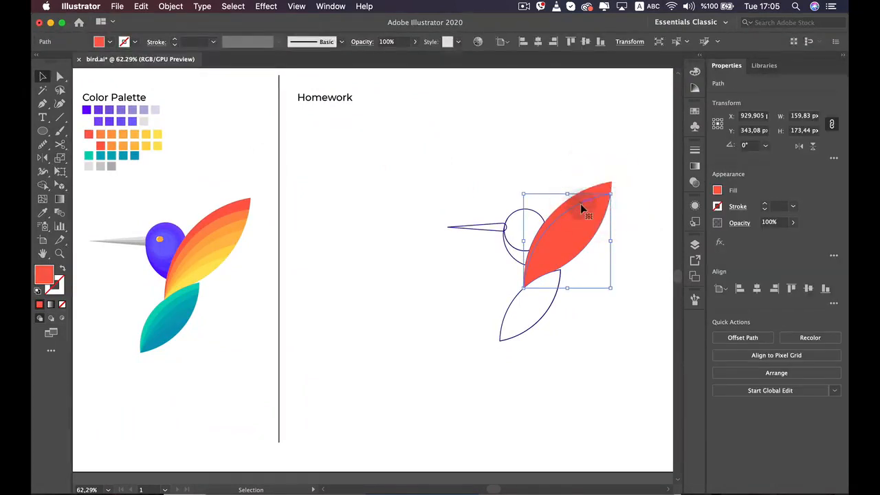
key(i)
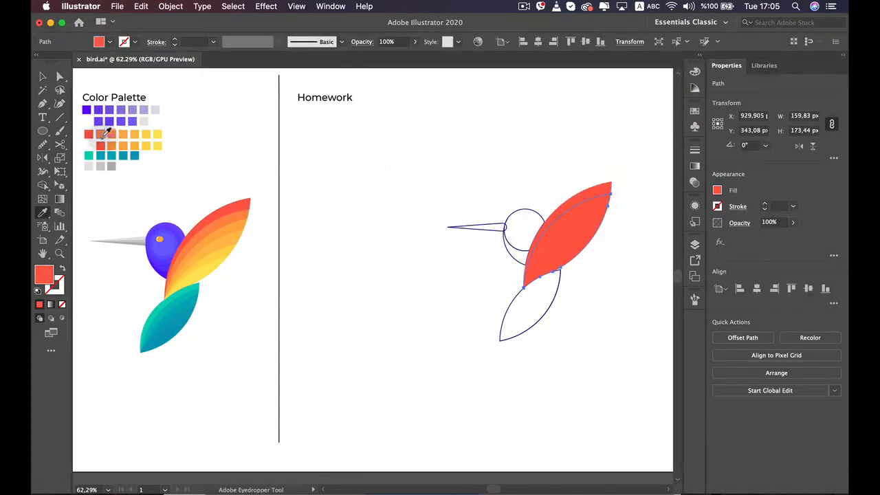
key(v)
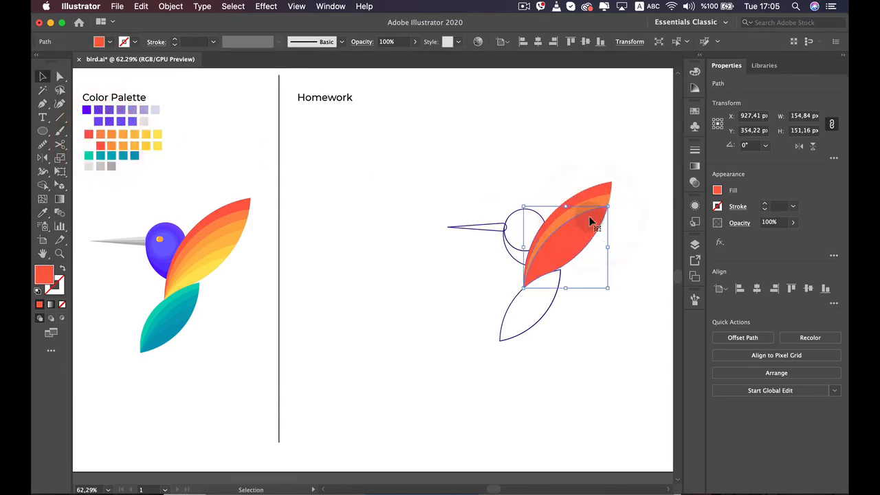
Color the next two inner wing strips with the two successively lighter orange palette swatches
key(i)
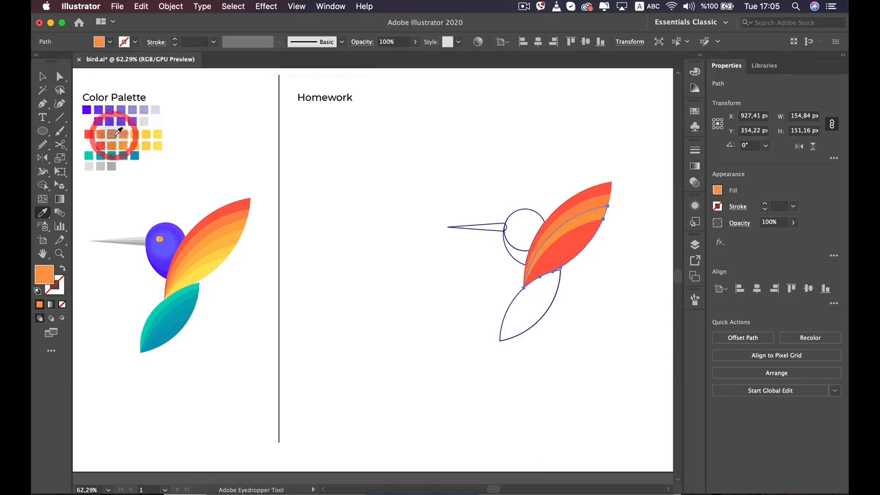
key(v)
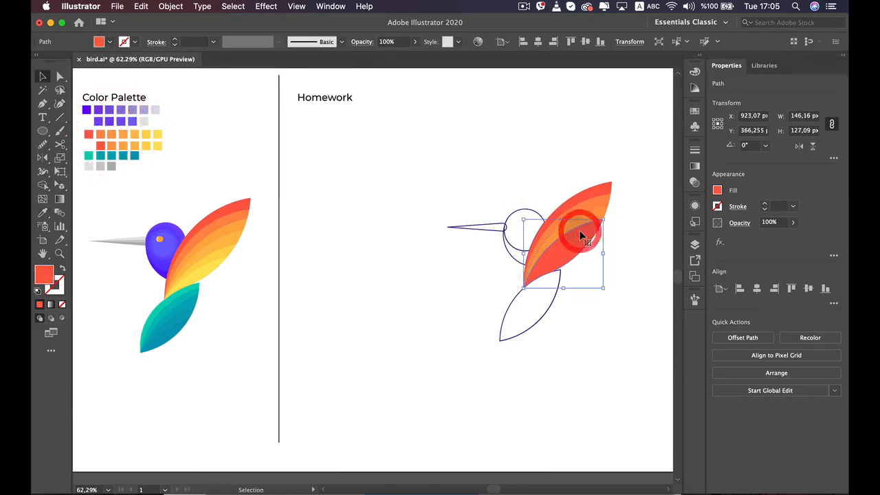
key(i)
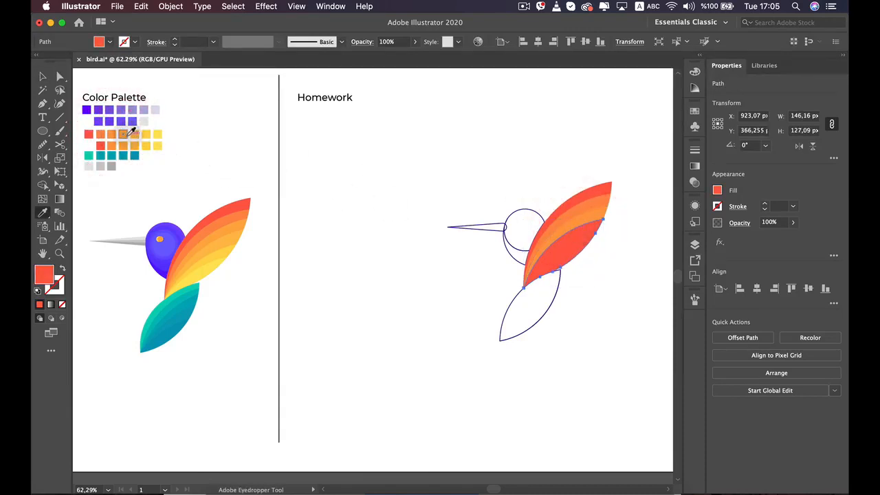
key(v)
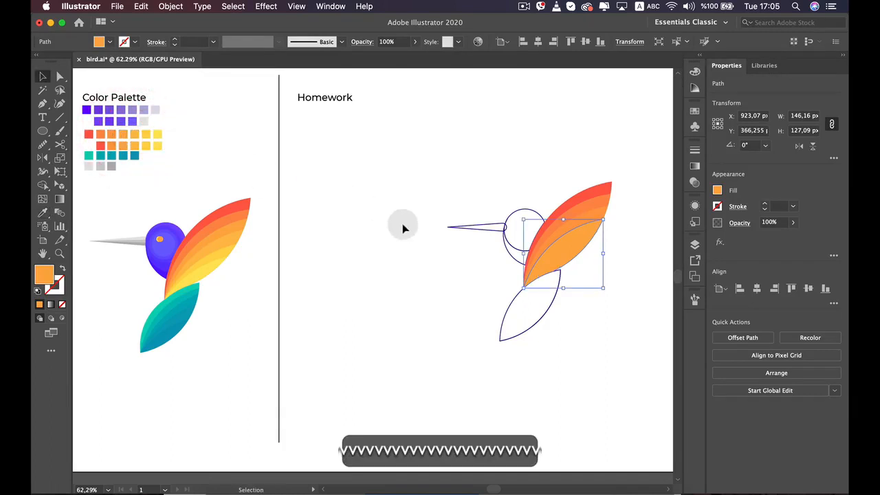
click(421, 253)
Draw an orange circle about 356 px in diameter over the lower wing and the tail
scroll(436, 273, down, 2)
scroll(436, 273, up, 5)
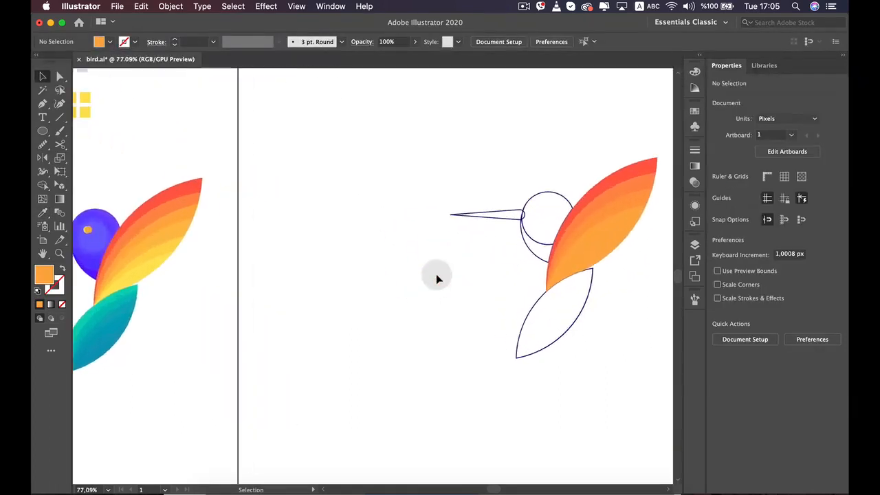
key(space)
drag(437, 276, 249, 295)
drag(448, 259, 523, 435)
key(space)
scroll(360, 257, up, 1)
click(42, 130)
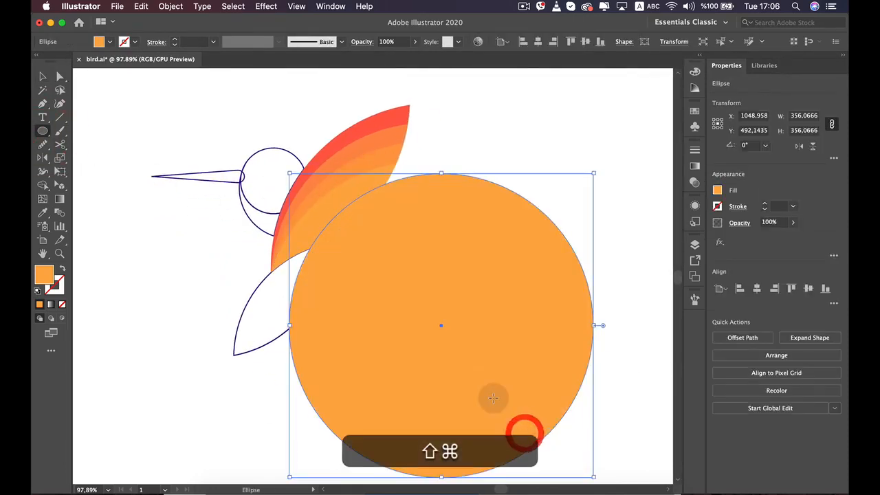
Enlarge the new circle to about 365 px in diameter and position its edge at the wing's base point
key(v)
drag(437, 332, 391, 280)
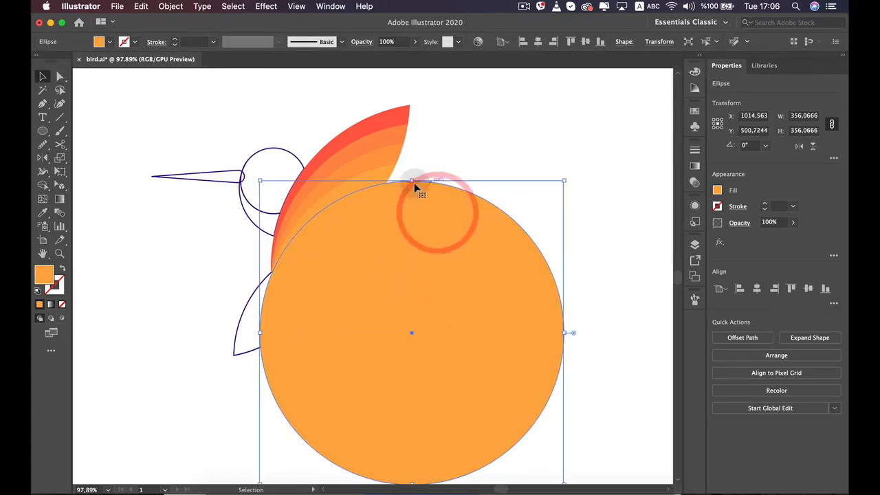
drag(413, 180, 418, 175)
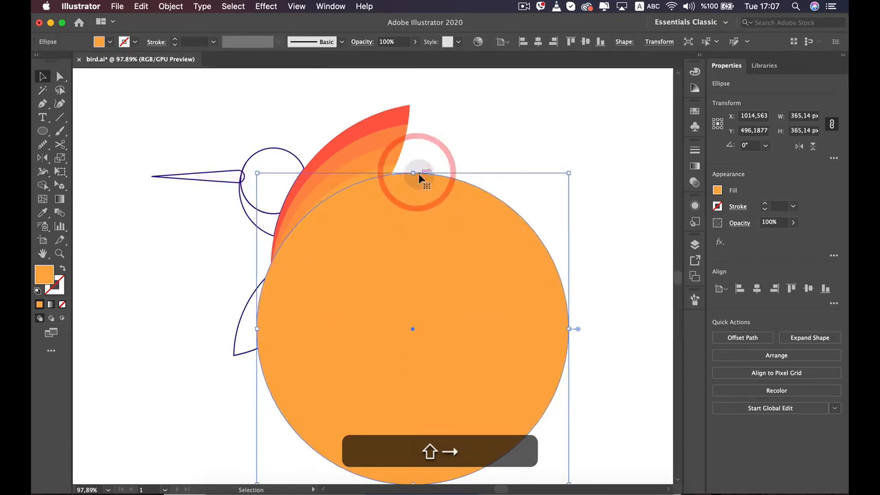
key(Right)
key(Right)
key(Right)
key(Right)
key(Right)
key(Right)
key(Right)
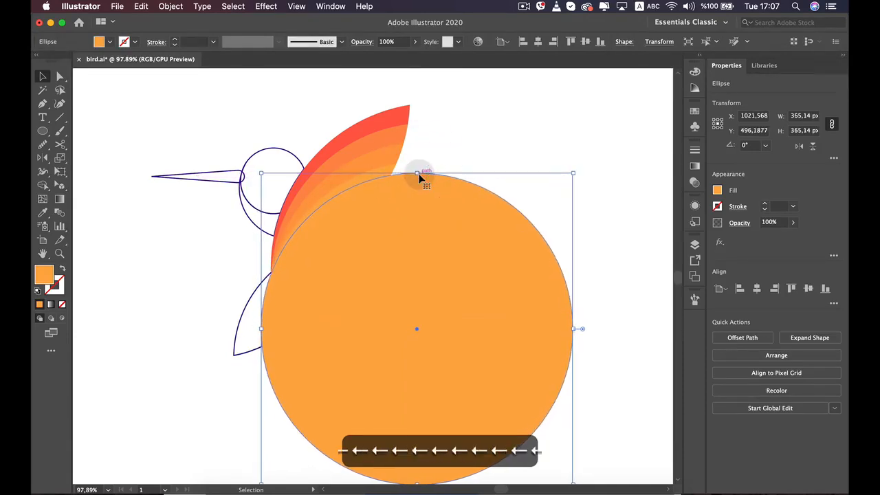
Switch to Outline view and fine-tune the circle's position to about X 1021, Y 496 px against the wing's base point
click(297, 7)
click(308, 31)
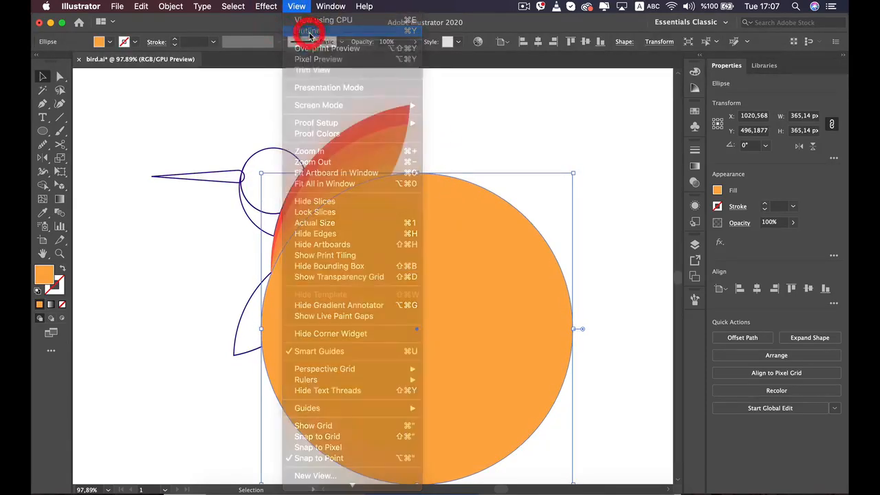
scroll(376, 255, up, 3)
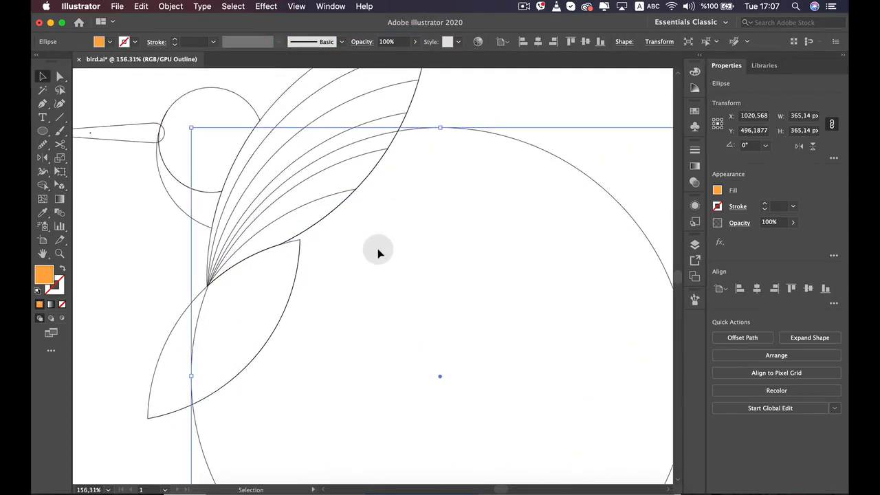
key(Up)
key(Up)
key(Up)
key(Up)
key(Up)
key(Up)
key(Up)
key(Up)
key(Up)
key(Up)
key(Down)
key(Down)
key(Down)
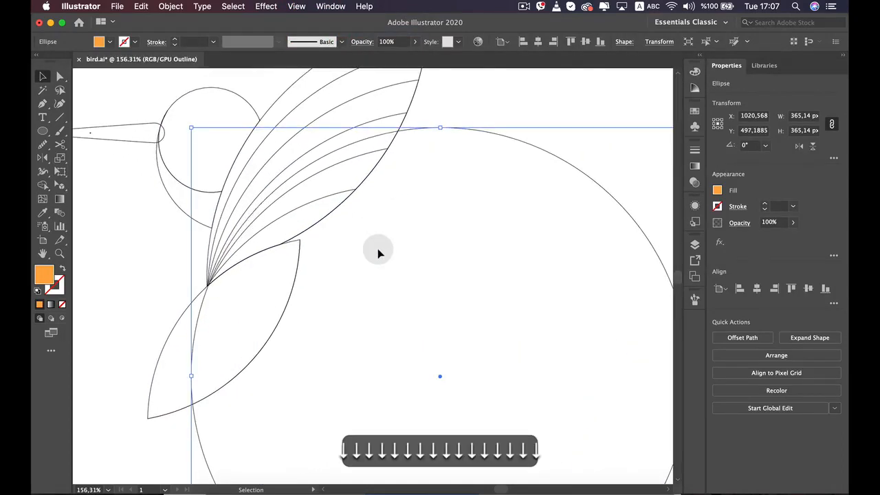
key(Up)
key(Down)
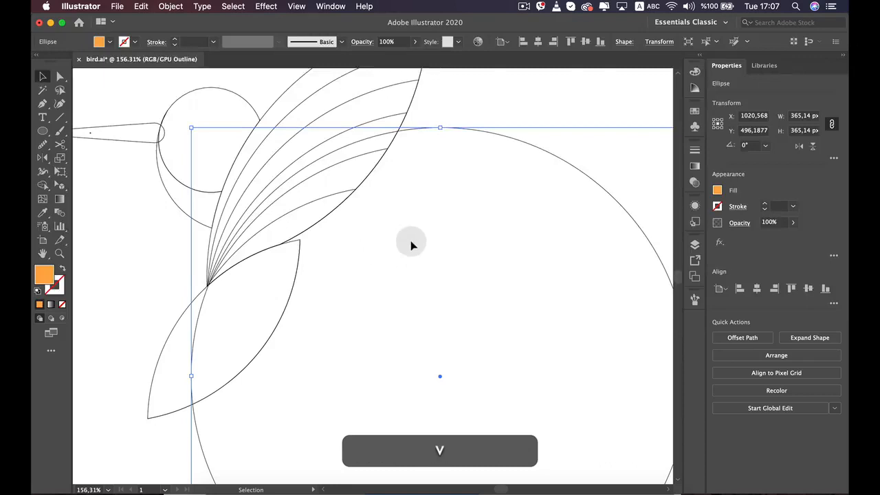
Delete the two redundant overlapping paths from the lower inner wing
click(345, 161)
key(BackSpace)
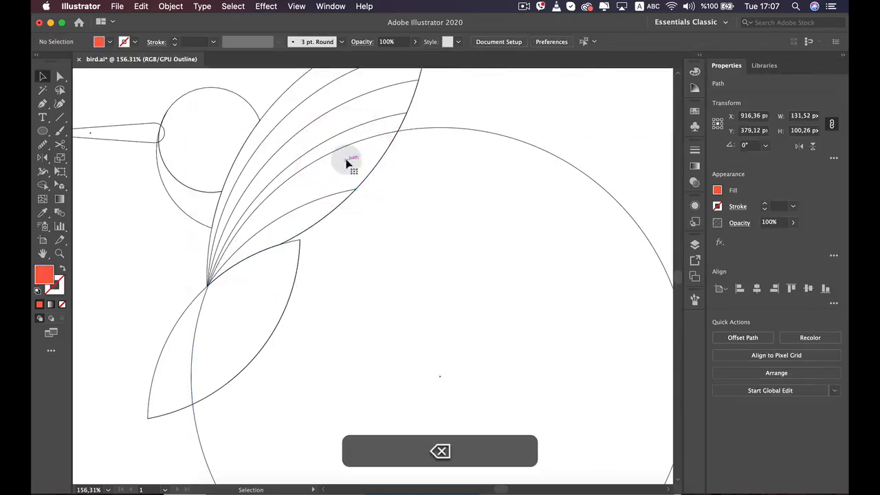
click(338, 192)
key(BackSpace)
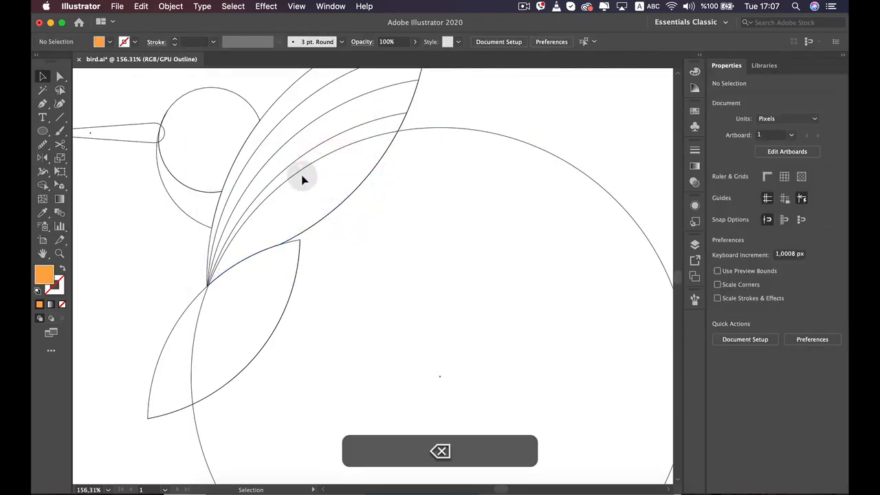
Nudge the 365 px circle to about X 1018.6, Y 500.2 px so its edge meets the wing's base point
click(321, 160)
key(Down)
key(Down)
key(Down)
key(Down)
key(Down)
key(Down)
key(Down)
key(Down)
key(Down)
key(Down)
key(Down)
key(Down)
key(Down)
key(Down)
key(Down)
key(Down)
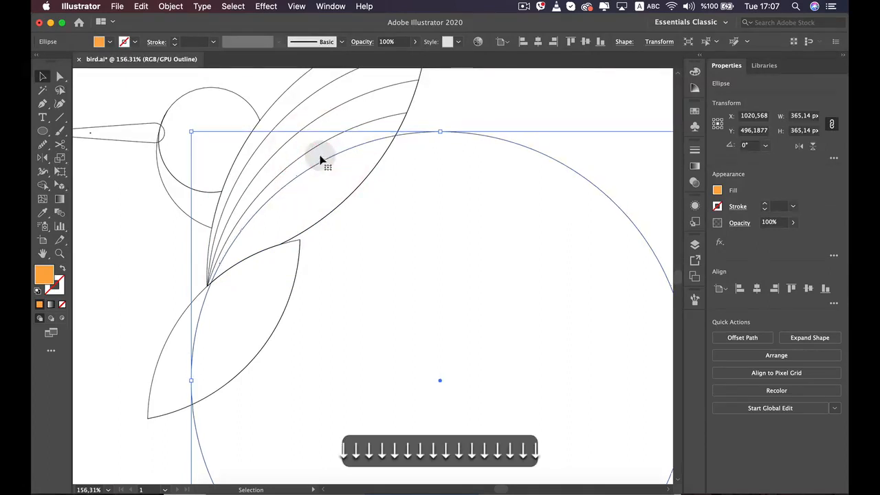
key(Left)
key(Left)
key(Left)
key(Left)
key(Left)
key(Left)
key(Left)
key(Left)
key(Left)
key(Left)
key(Down)
key(Down)
key(Down)
key(Down)
key(Down)
key(Down)
key(Down)
key(Down)
key(Down)
key(Down)
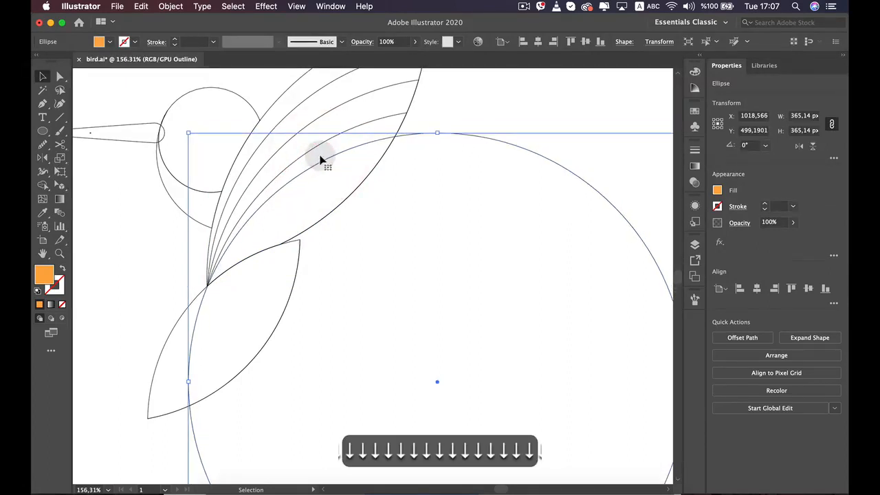
key(Left)
key(Left)
key(Left)
key(Left)
key(Left)
key(Left)
key(Left)
key(Left)
key(Left)
key(Left)
key(Right)
key(Right)
key(Right)
key(Right)
key(Right)
key(Right)
key(Right)
key(Right)
key(Right)
key(Right)
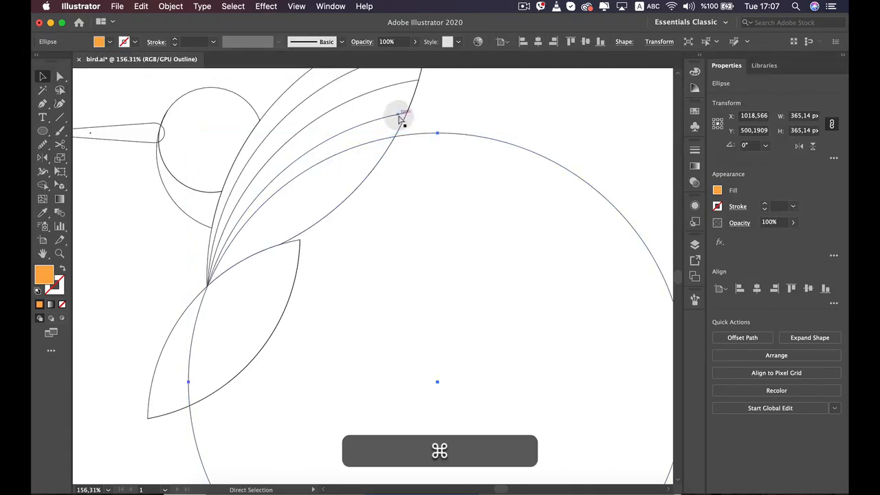
Split the lower wing section along the circle's arc and remove the circle's outer part with Shape Builder
drag(399, 121, 436, 136)
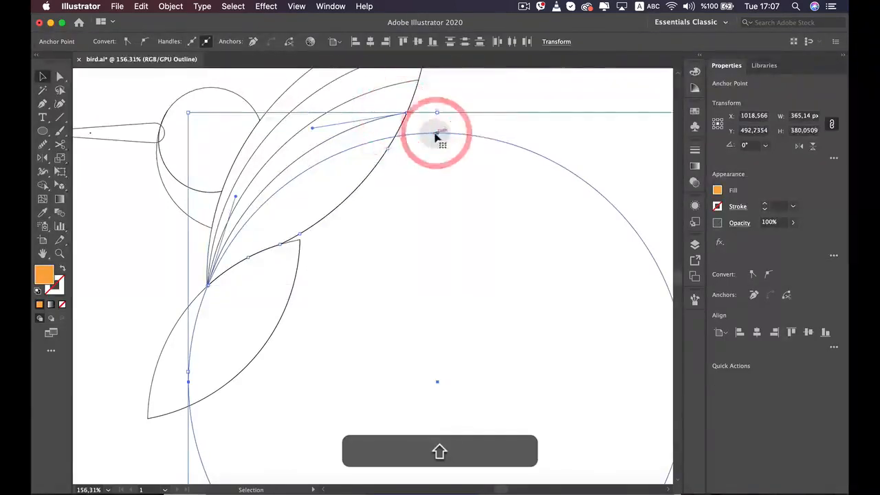
click(43, 185)
alt+click(415, 248)
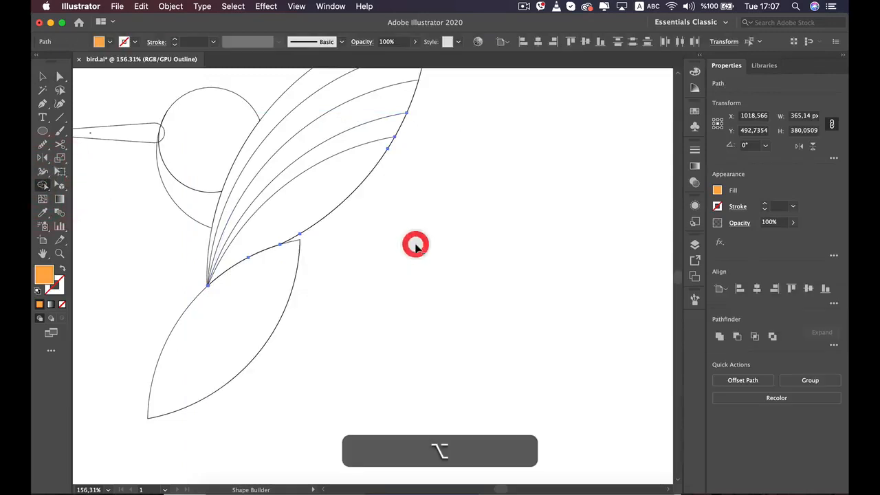
key(v)
click(428, 239)
Draw a circle about 352 px in diameter over the lower wing and the tail
scroll(428, 239, down, 6)
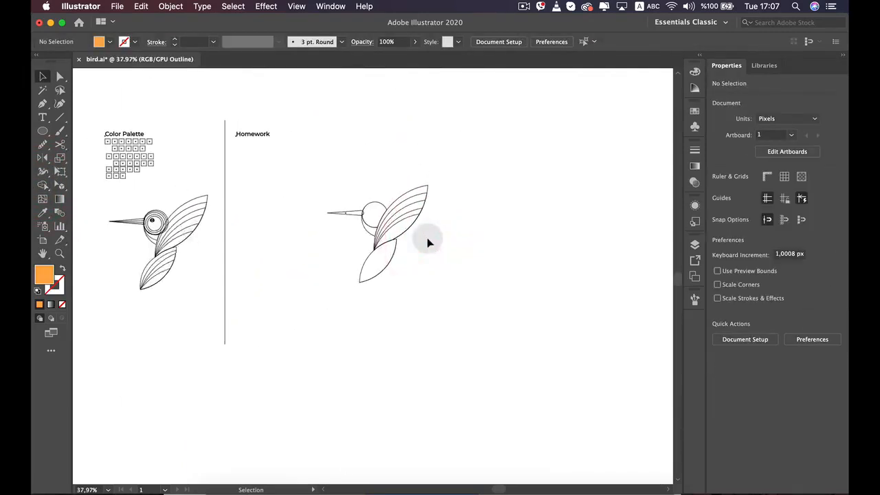
scroll(428, 238, up, 3)
scroll(255, 198, down, 1)
click(43, 131)
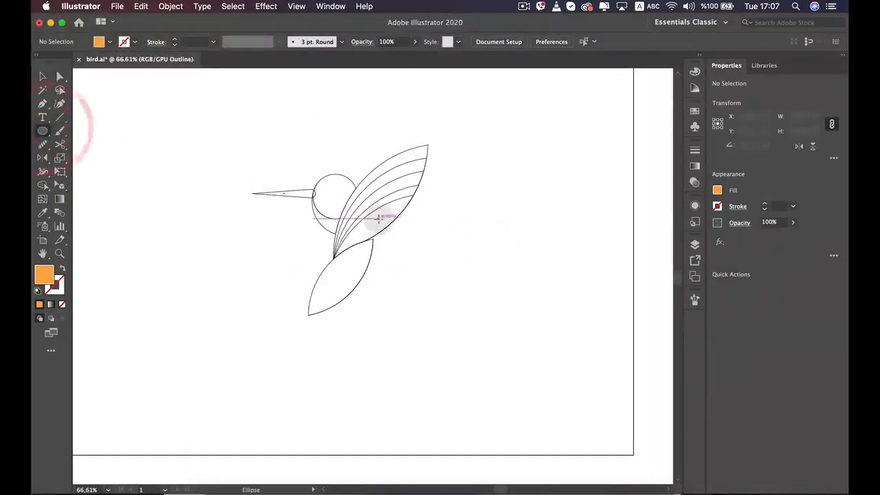
mouse_move(379, 218)
mouse_down()
mouse_move(491, 301)
mouse_move(532, 348)
mouse_move(523, 346)
mouse_up()
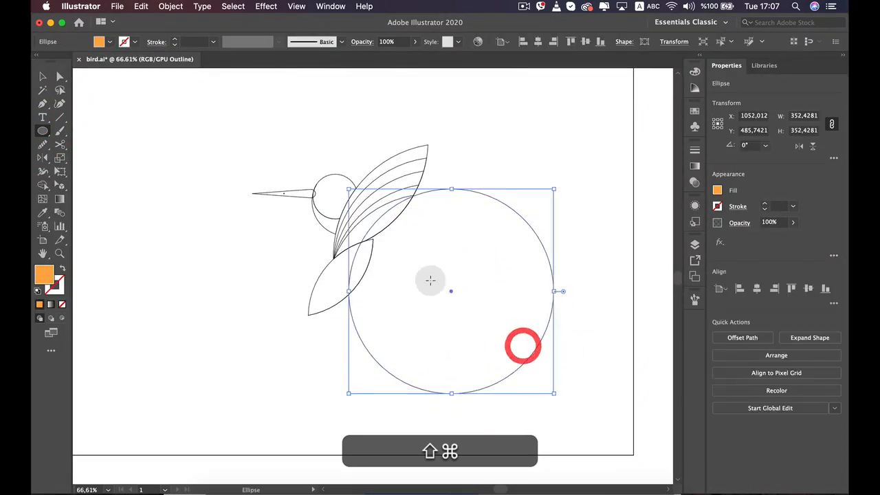
key(v)
Move the new circle to about X 998.8, Y 523.2 px so its edge passes through the wing's base point
scroll(467, 231, up, 4)
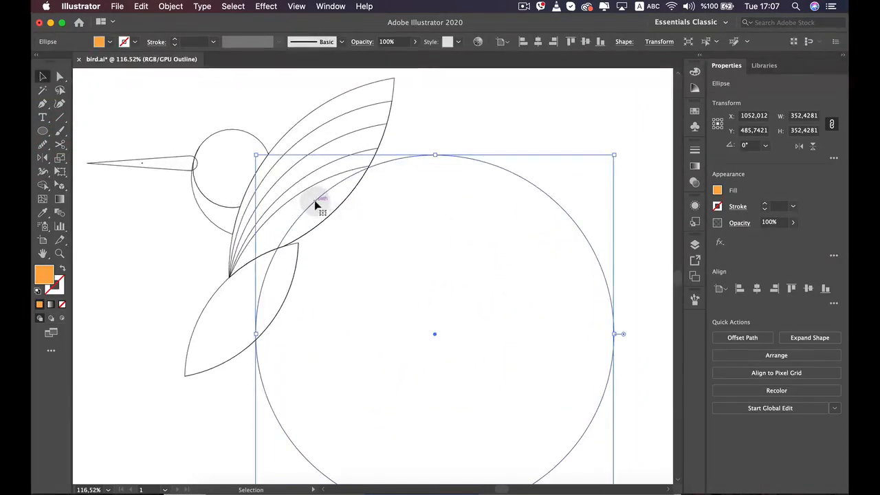
drag(315, 204, 261, 241)
scroll(300, 237, up, 3)
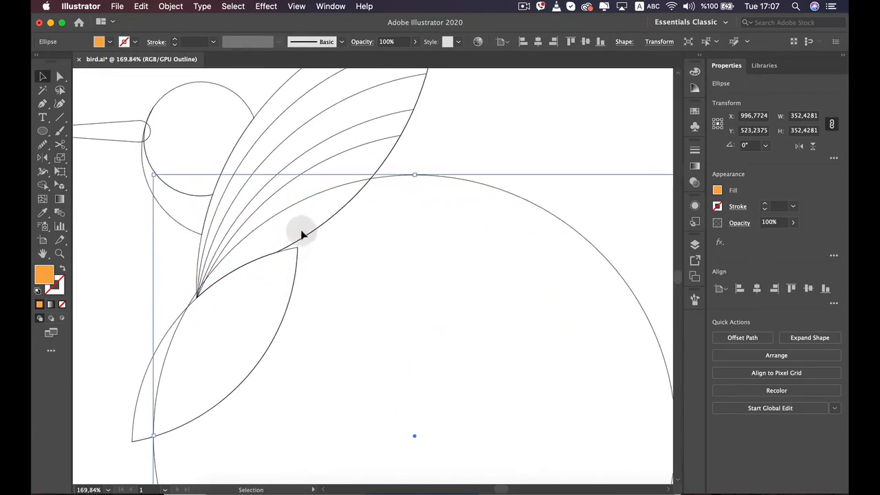
key(Down)
key(Right)
key(Up)
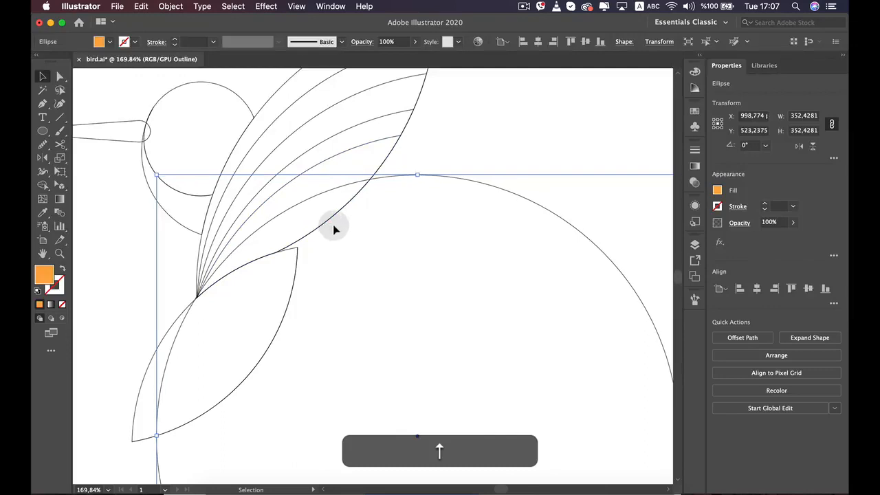
shift+click(393, 146)
shift+click(389, 177)
key(super)
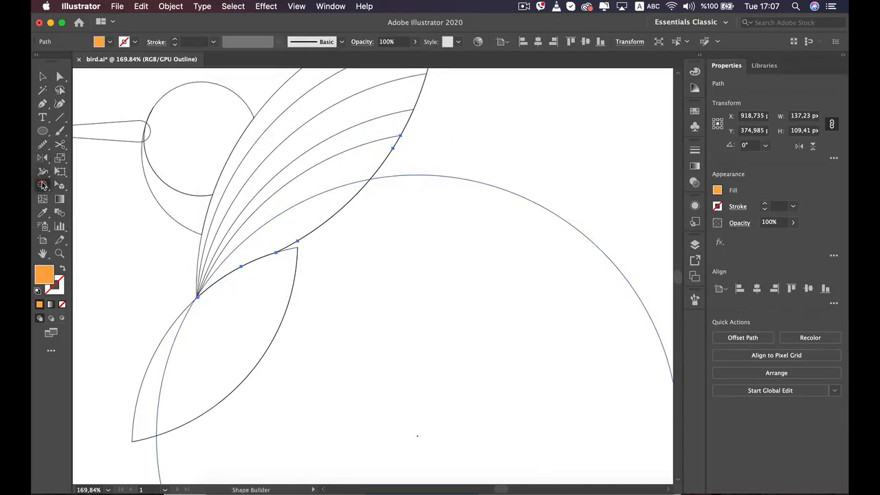
click(42, 185)
key(super)
click(438, 171)
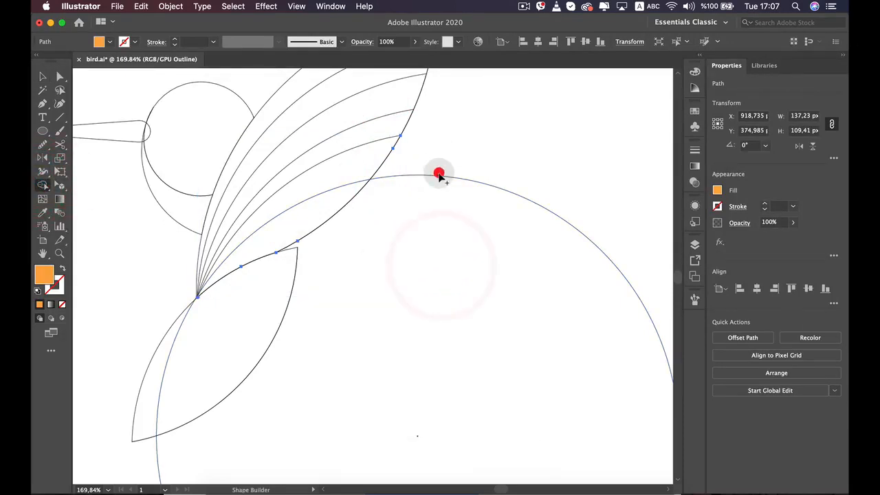
click(39, 79)
Cut the lowest wing section along the 352 px circle, remove the circle's outer part with Shape Builder, and return to Preview view
click(413, 173)
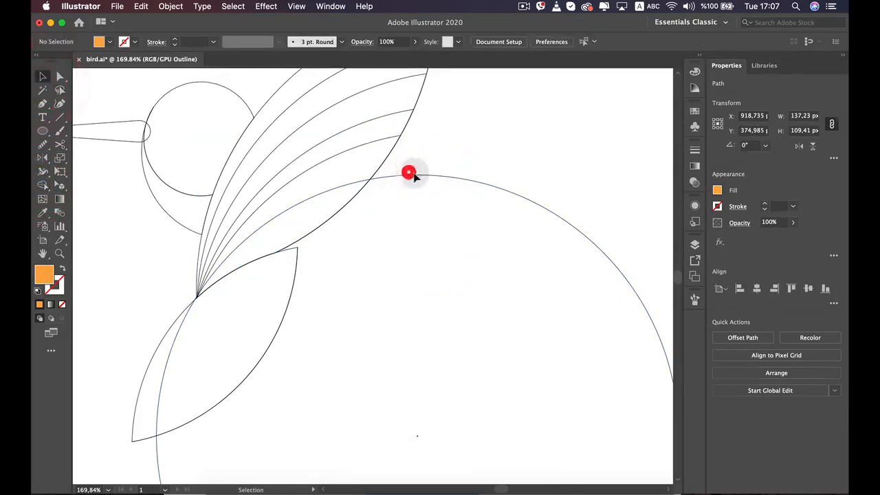
shift+click(368, 145)
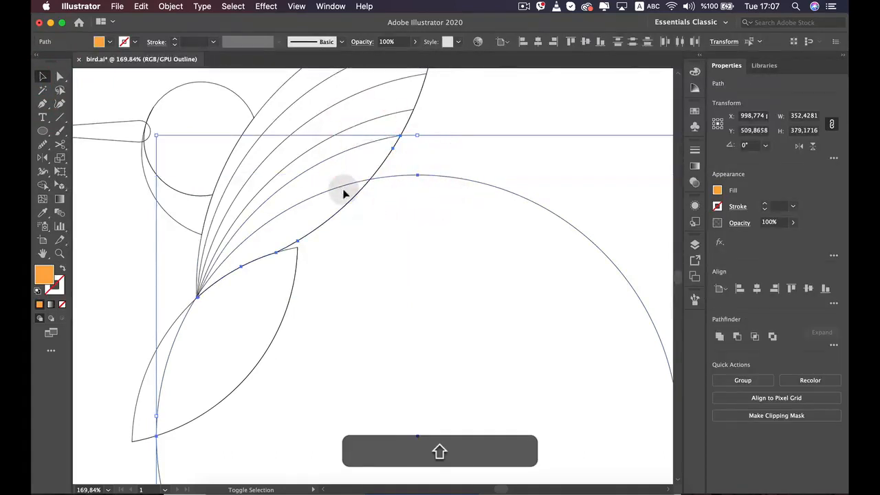
click(43, 185)
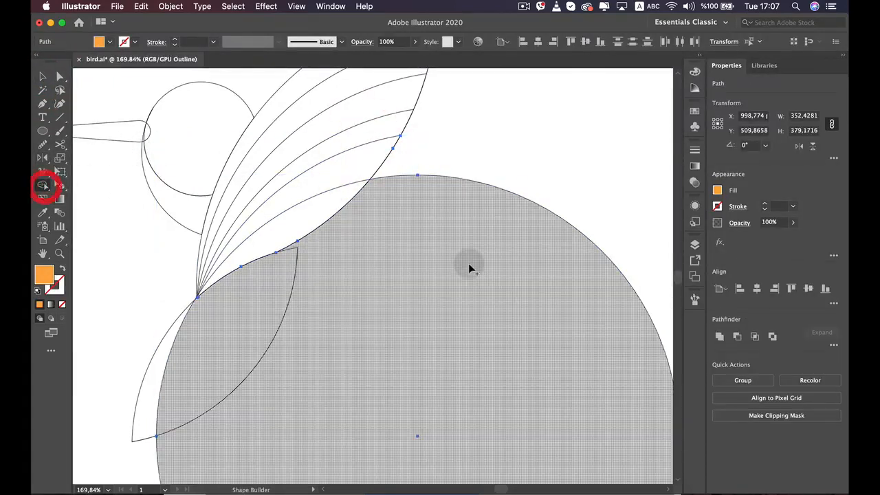
alt+click(470, 270)
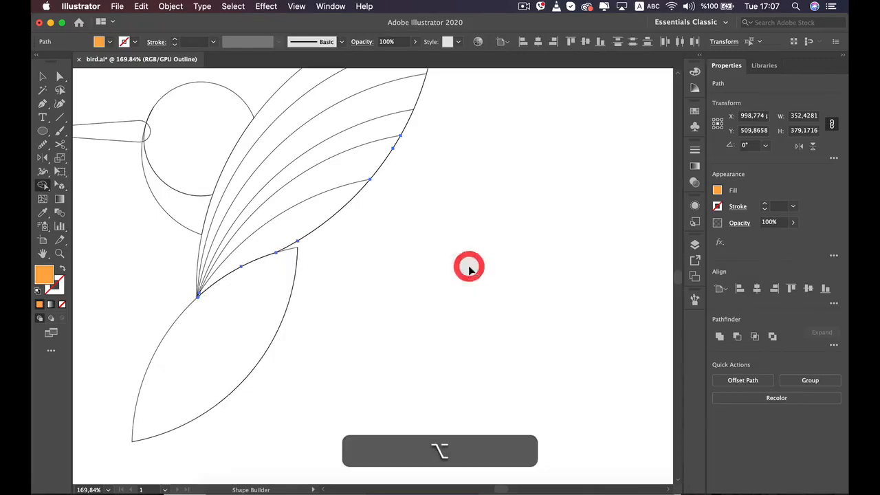
key(v)
click(470, 270)
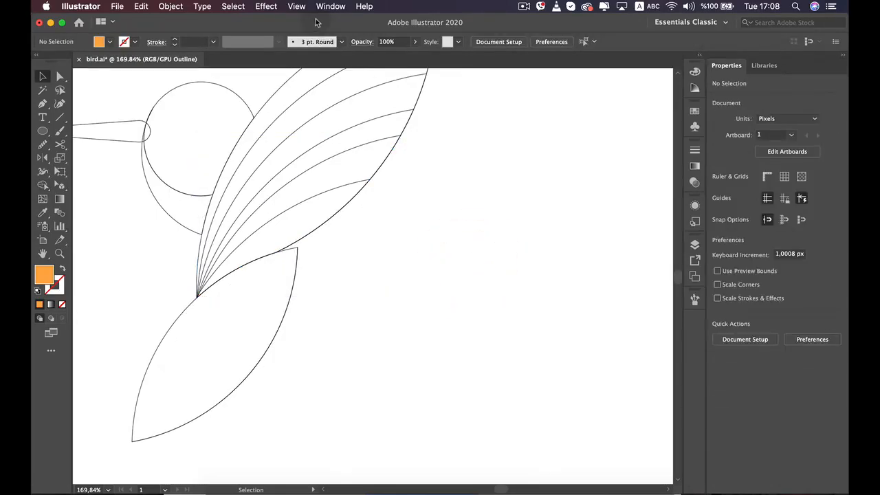
click(296, 7)
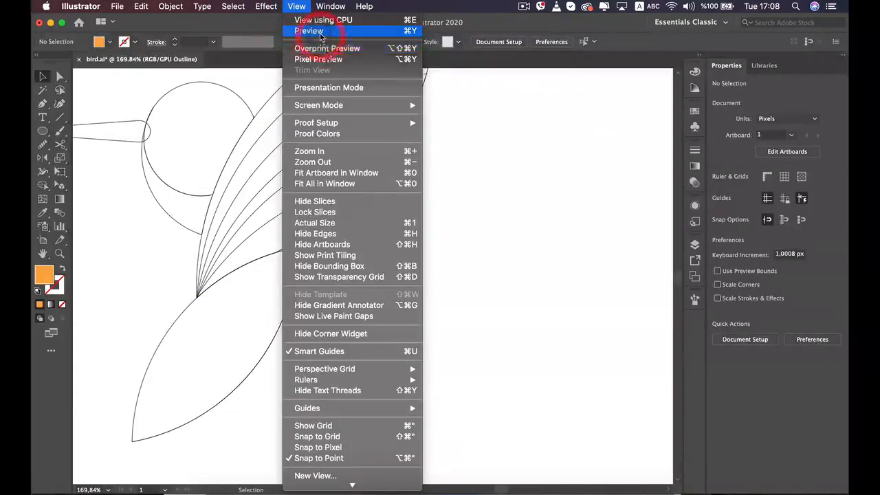
click(320, 32)
Color the second-lowest wing strip with the fifth swatch of the palette's upper orange row
scroll(393, 272, down, 3)
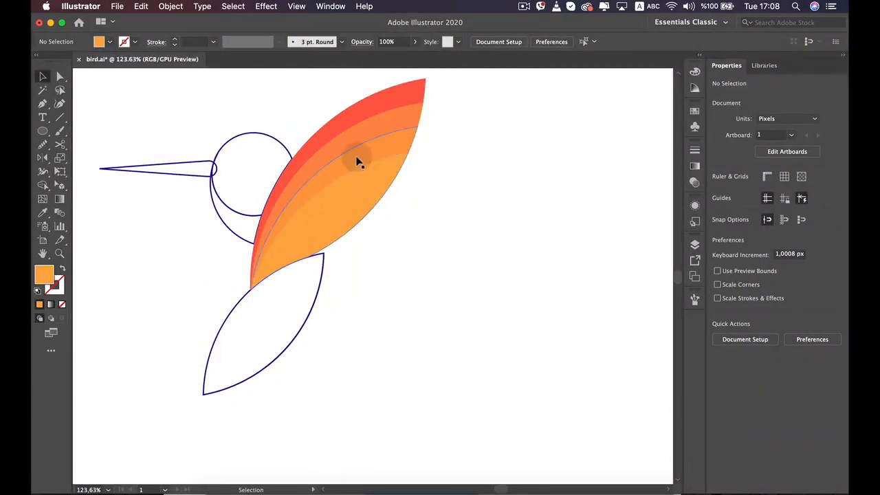
click(362, 184)
key(space)
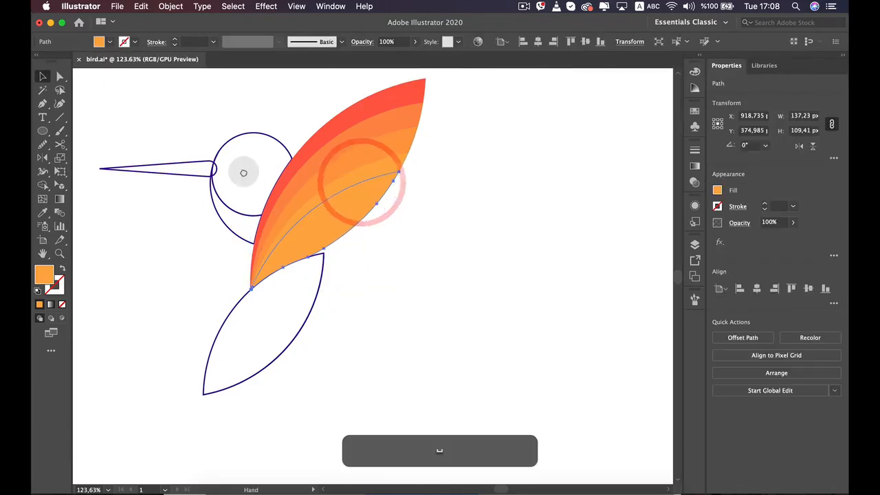
drag(243, 173, 390, 224)
scroll(389, 227, down, 2)
scroll(389, 228, down, 5)
key(space)
drag(294, 186, 419, 266)
key(i)
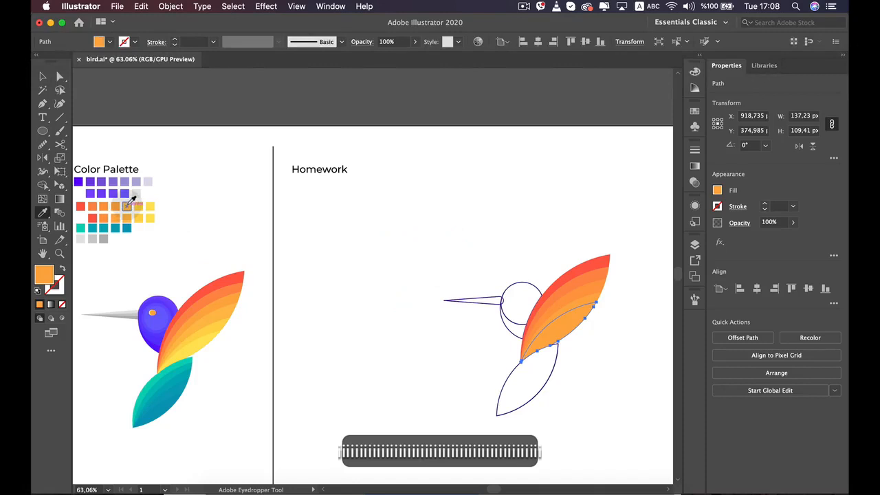
click(127, 203)
key(c)
Color the lowest wing strip with the last yellow swatch of the palette's upper orange row and deselect it
scroll(495, 329, up, 5)
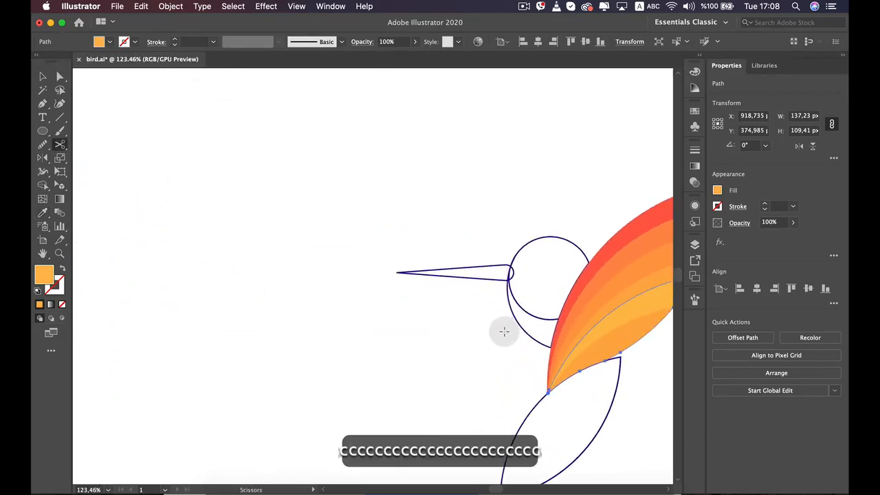
key(space)
drag(504, 332, 334, 291)
click(560, 340)
click(536, 275)
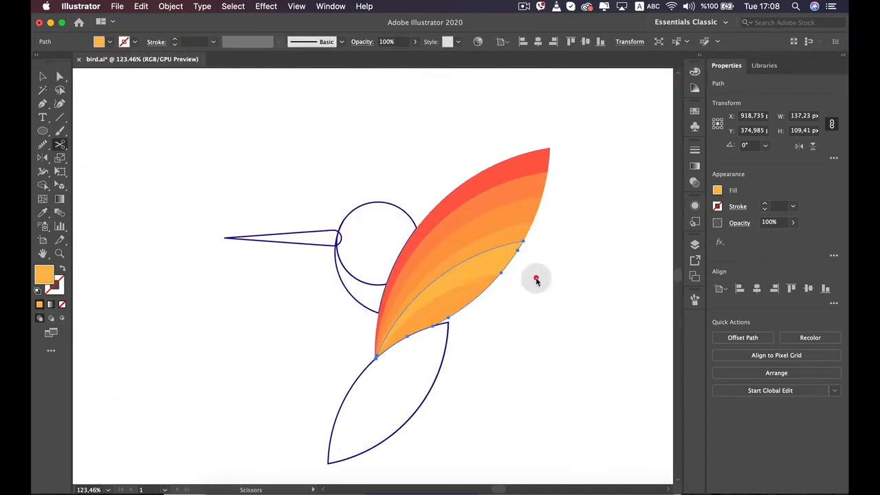
key(v)
click(527, 291)
click(465, 294)
scroll(466, 299, down, 5)
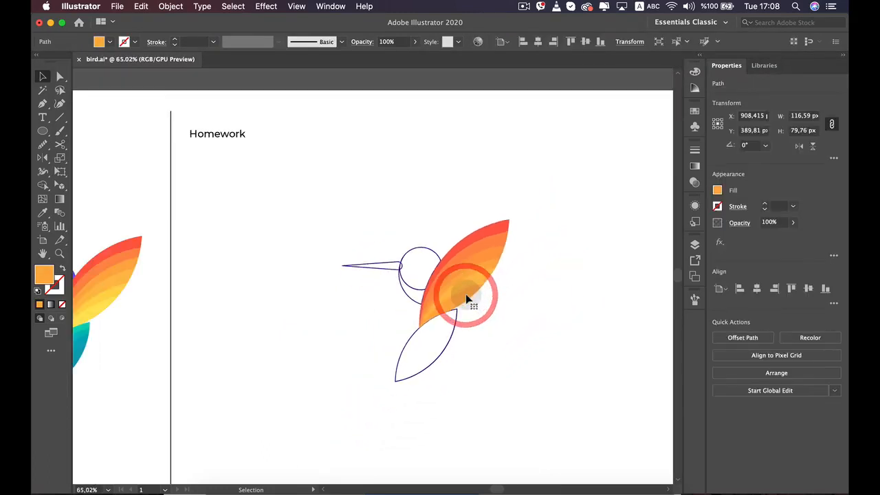
scroll(466, 299, down, 1)
key(i)
click(92, 184)
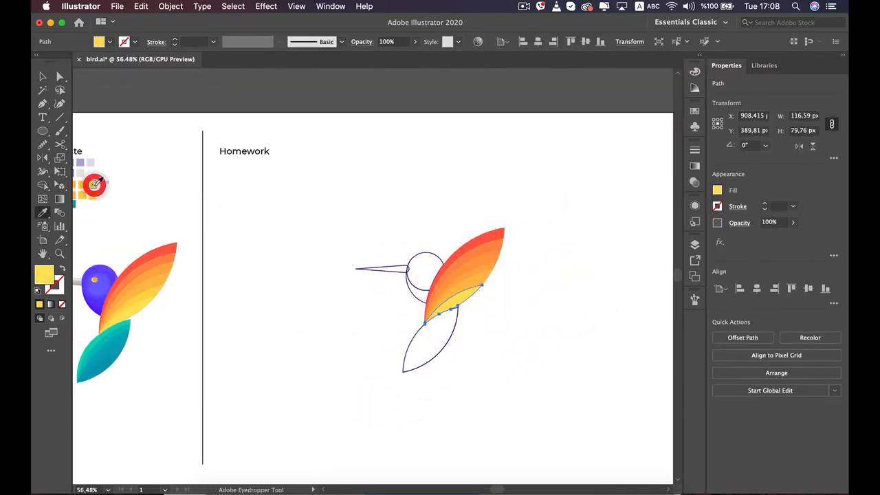
key(v)
click(220, 225)
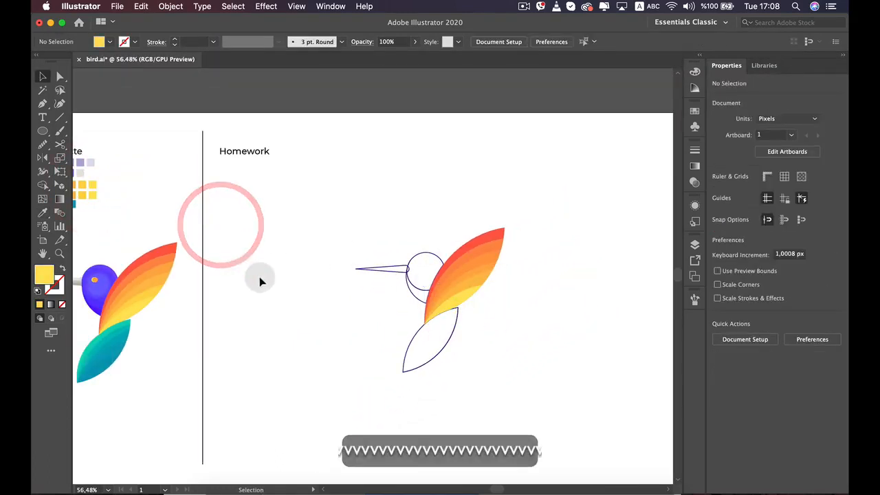
Move the duplicate arc on the tail's lower right edge away from the tail to about X 927, Y 467 px
scroll(478, 294, up, 8)
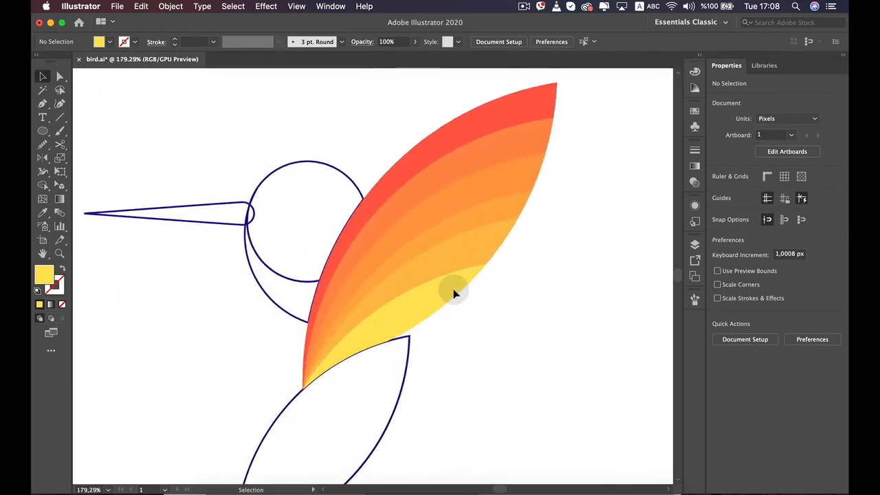
scroll(452, 294, down, 7)
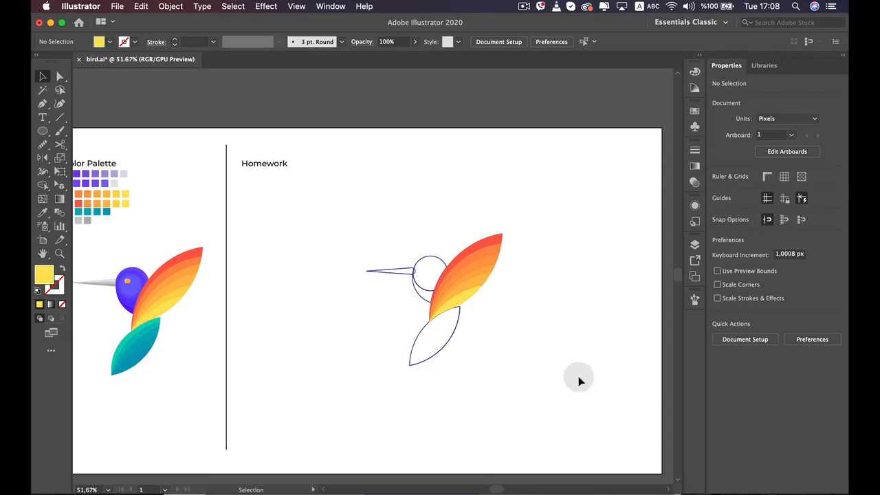
scroll(554, 294, up, 5)
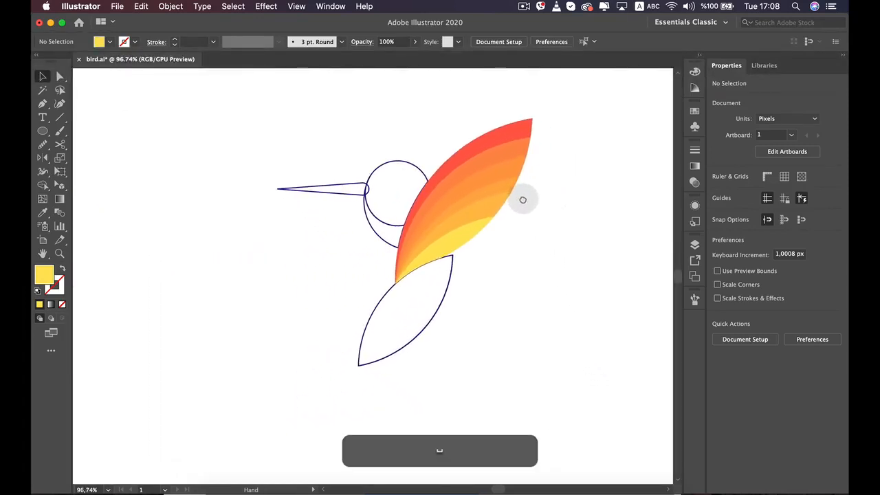
scroll(523, 198, down, 5)
drag(477, 309, 479, 301)
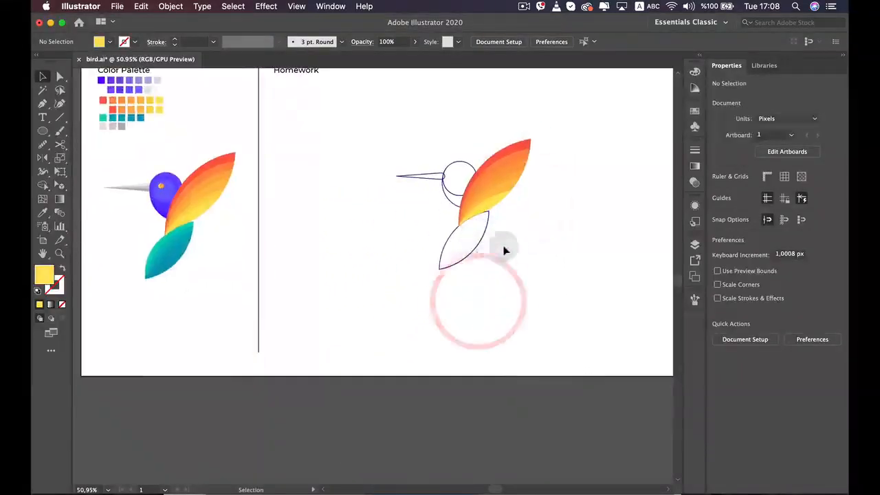
scroll(488, 261, up, 6)
scroll(484, 237, up, 1)
click(472, 206)
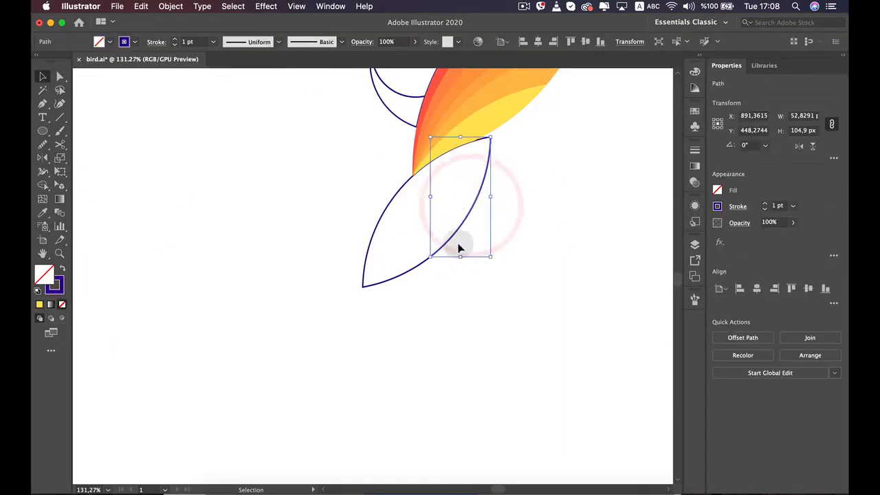
drag(480, 213, 515, 228)
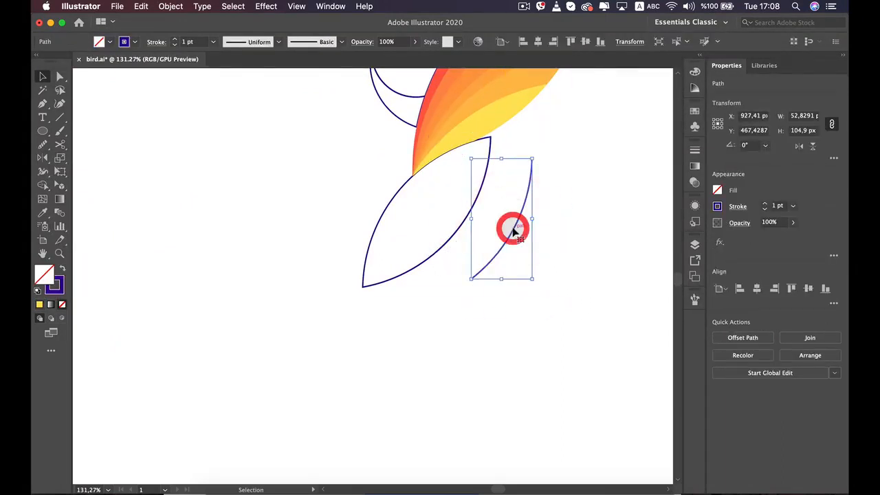
Undo the last move of the duplicate arc on the tail's lower right edge and clear the selection
key(super+z)
key(super+z)
key(super+z)
key(super+z)
key(super+z)
key(super+z)
key(super+z)
key(super+z)
key(super+z)
key(super+z)
key(super+z)
key(super+z)
key(super+z)
key(super+z)
key(super+z)
key(super+z)
click(586, 363)
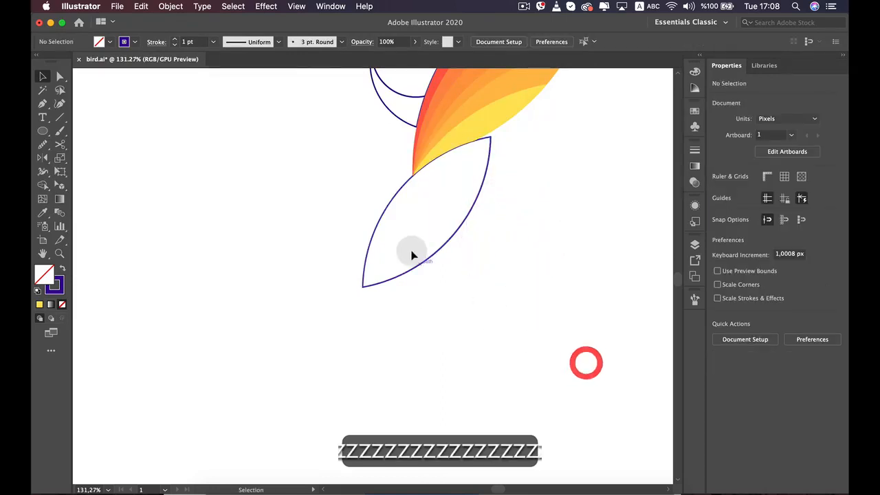
Color the tail shape with the first swatch of the palette's teal row using the Eyedropper and deselect it
click(403, 239)
click(385, 212)
scroll(430, 217, down, 8)
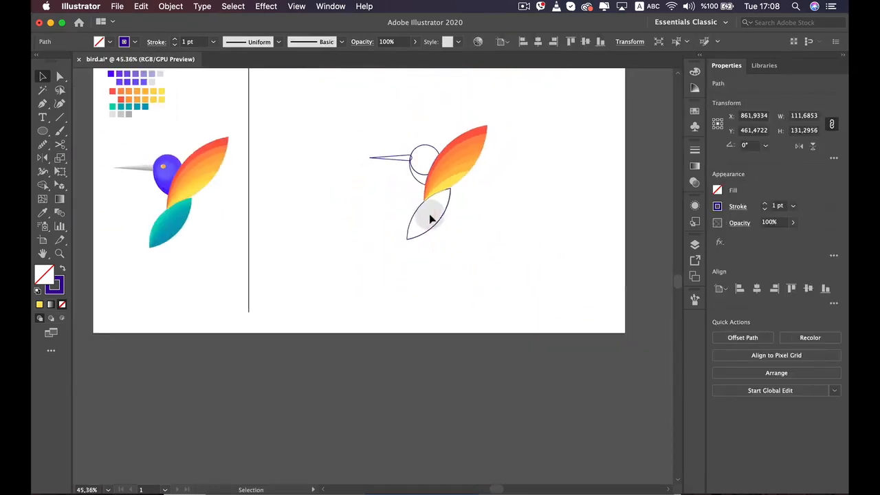
scroll(429, 217, down, 1)
key(space)
drag(332, 203, 383, 274)
key(i)
scroll(226, 277, up, 1)
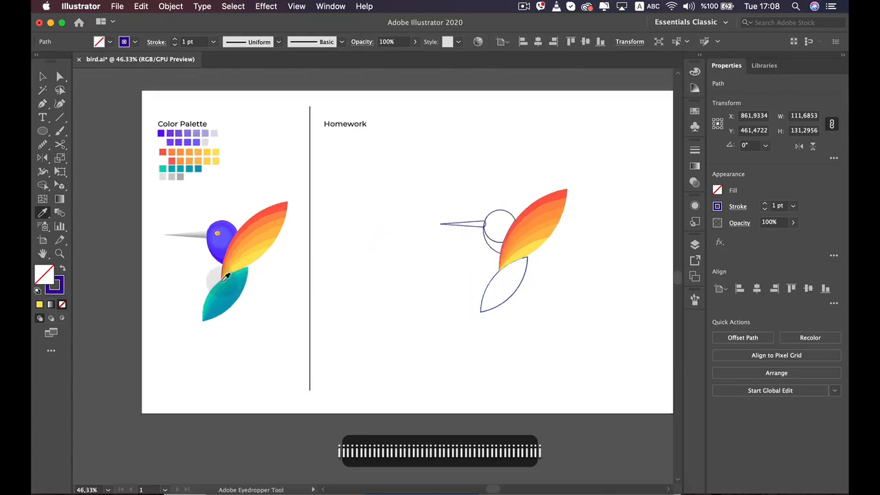
scroll(225, 276, up, 5)
scroll(215, 284, down, 4)
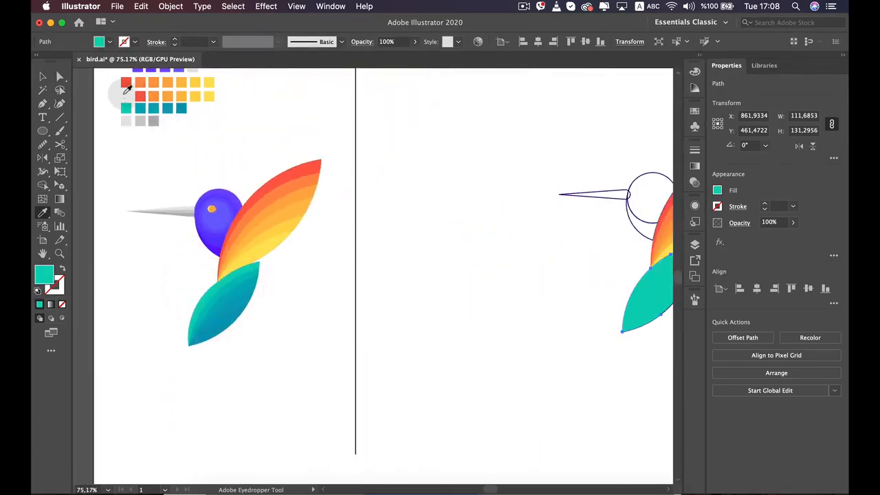
key(space)
drag(457, 212, 292, 209)
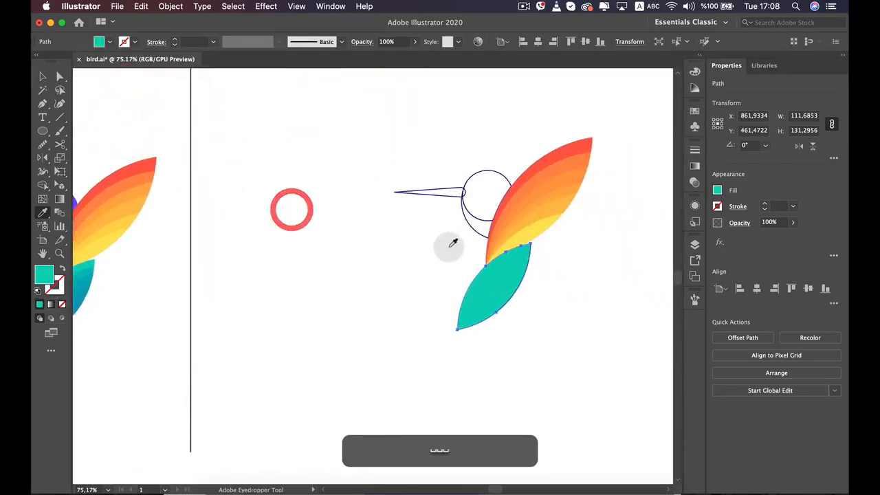
key(v)
click(577, 329)
Delete the stray stroked arcs lying along the teal tail's lower right edge
scroll(550, 316, up, 4)
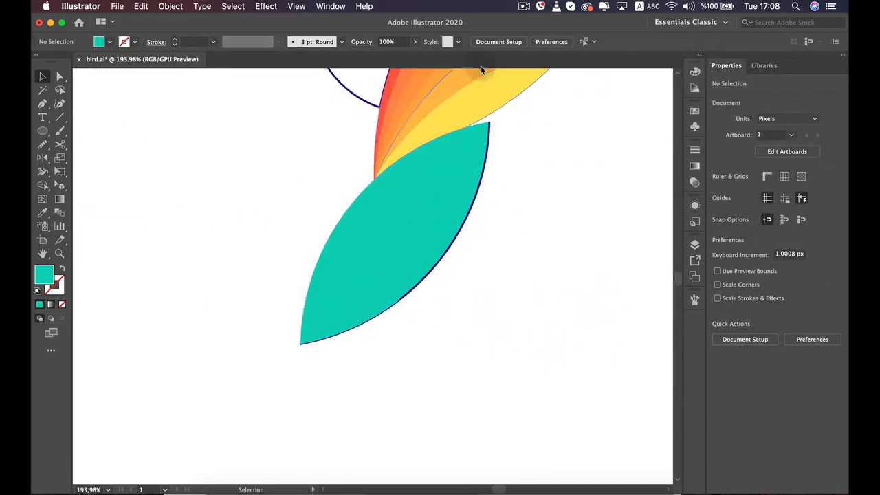
click(489, 138)
key(BackSpace)
key(BackSpace)
key(BackSpace)
key(BackSpace)
key(BackSpace)
key(BackSpace)
key(BackSpace)
key(BackSpace)
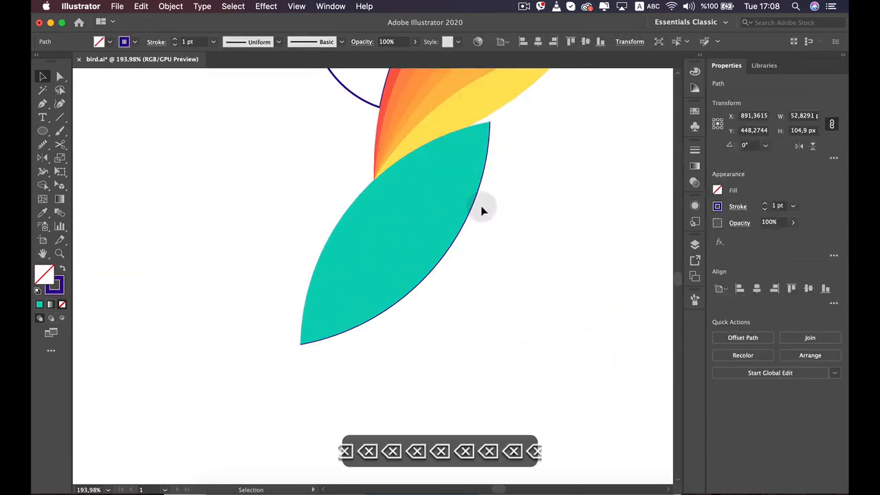
scroll(482, 211, up, 4)
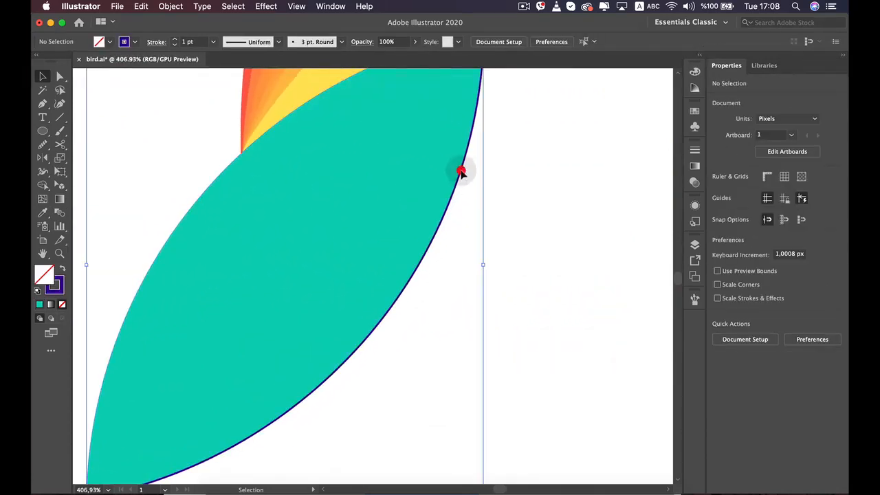
mouse_move(460, 171)
mouse_down()
mouse_move(481, 216)
mouse_move(541, 249)
mouse_up()
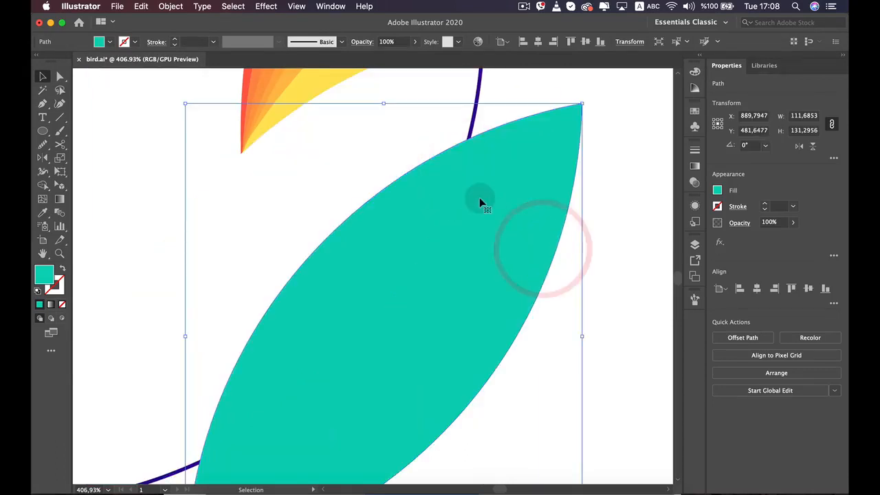
scroll(479, 197, down, 4)
key(super+z)
key(super+z)
key(super+z)
key(super+z)
key(super+z)
key(super+z)
key(super+z)
key(super+z)
key(super+z)
key(super+z)
key(super+z)
key(super+z)
key(super+z)
key(super+z)
key(super+z)
key(super+z)
key(super+z)
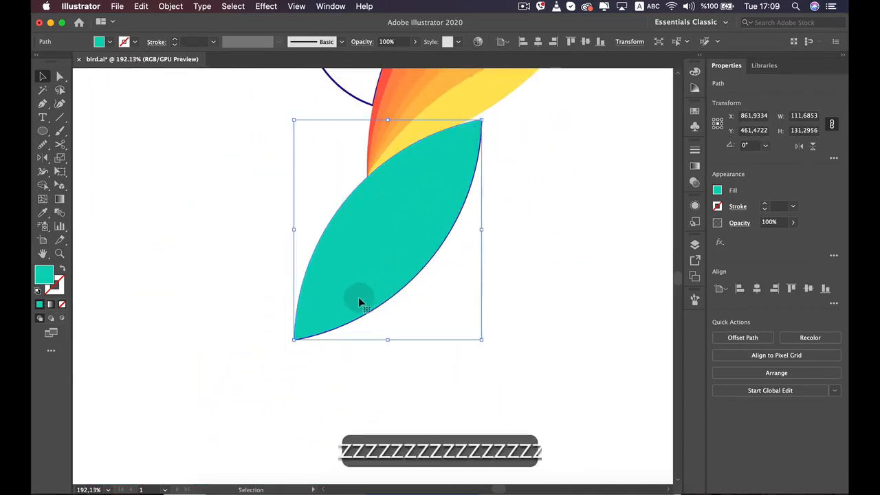
Switch to Outline view and delete the leftover duplicate arc from the tail's lower right edge
click(296, 6)
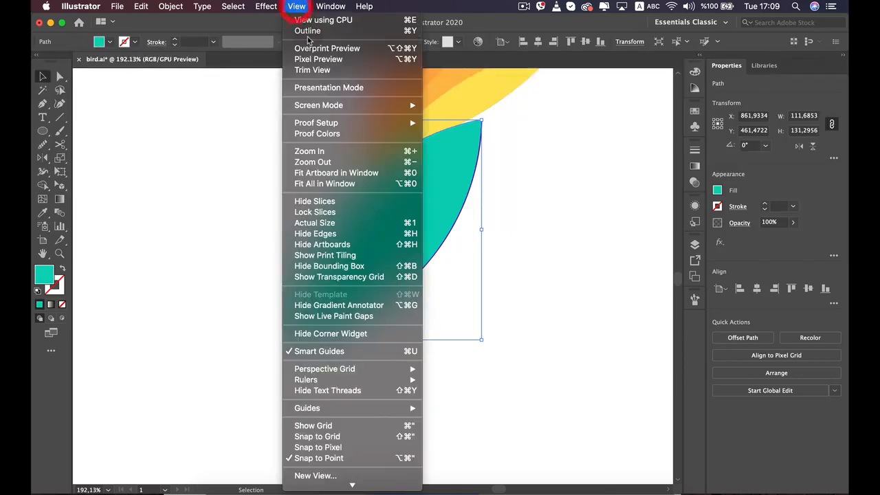
click(307, 32)
click(565, 240)
scroll(444, 265, up, 2)
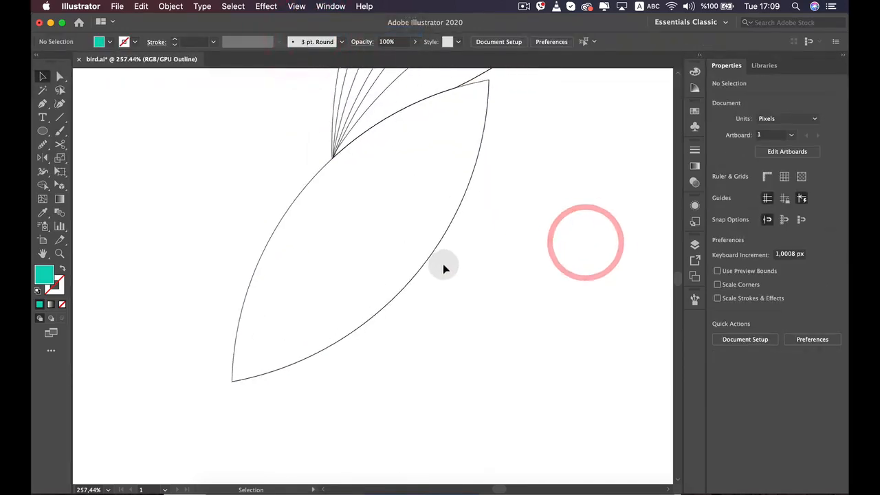
click(432, 257)
mouse_move(432, 256)
mouse_down()
mouse_move(430, 240)
mouse_move(436, 246)
mouse_up()
key(super+z)
key(BackSpace)
key(BackSpace)
key(BackSpace)
key(BackSpace)
key(BackSpace)
key(BackSpace)
key(BackSpace)
key(BackSpace)
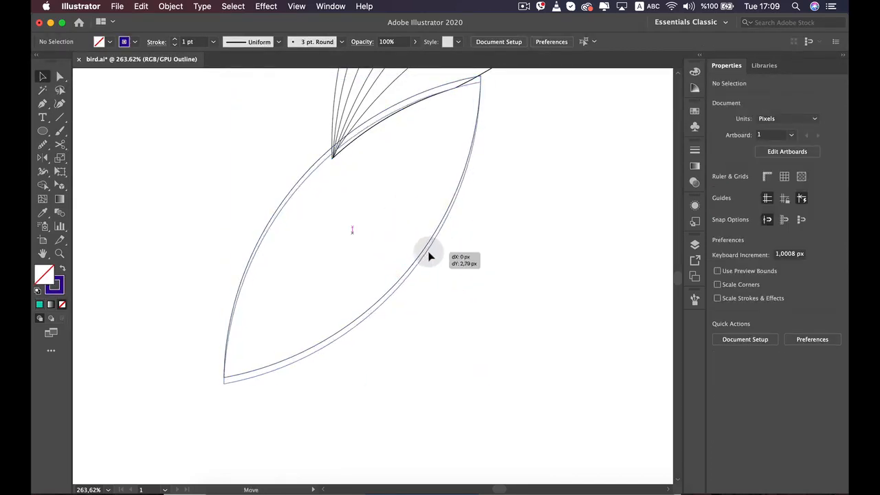
Shift the tail outline slightly to about X 861, Y 462 px and return to Preview view
drag(428, 257, 434, 255)
click(517, 292)
click(296, 7)
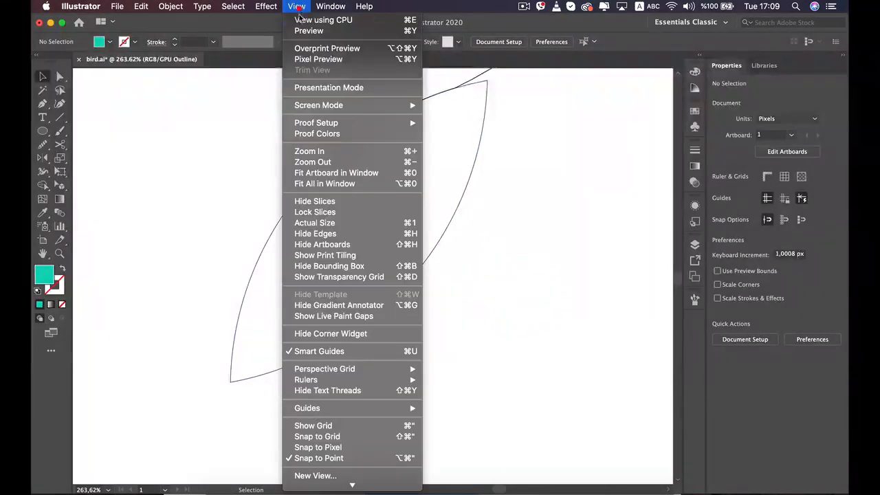
click(303, 31)
scroll(297, 242, down, 5)
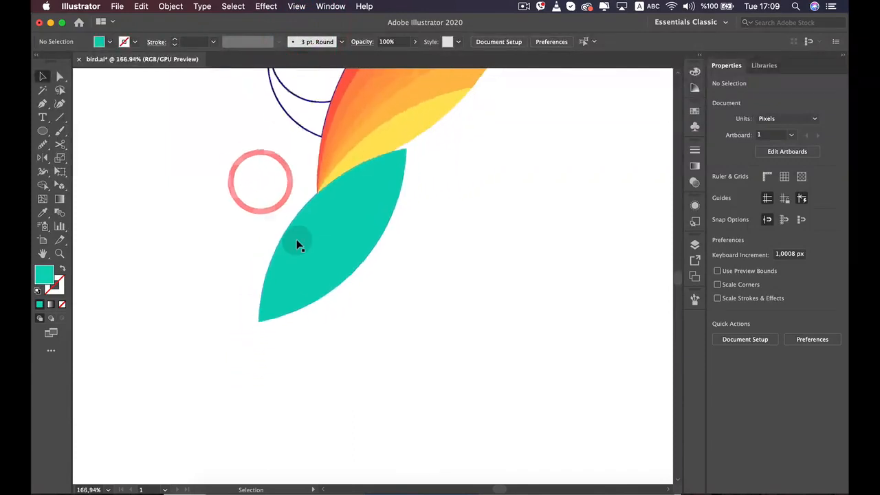
Nudge the teal tail in small steps to about X 861, Y 463 px
drag(255, 212, 278, 255)
scroll(280, 241, up, 5)
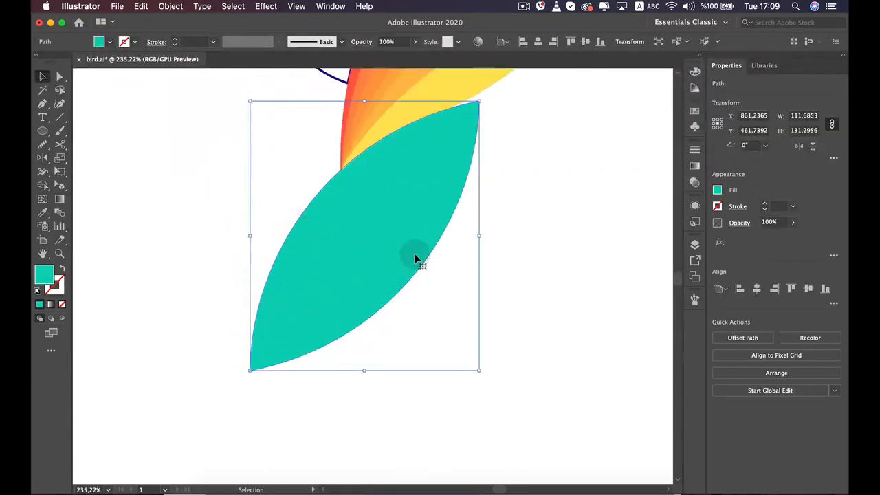
key(Down)
key(Down)
key(Down)
key(Down)
key(Down)
key(Down)
key(Down)
key(Down)
key(Down)
key(Down)
key(Down)
key(Down)
key(Down)
key(Down)
key(Down)
key(Left)
key(Left)
key(Left)
key(Left)
key(Left)
key(Left)
key(Left)
key(Left)
key(Left)
key(Left)
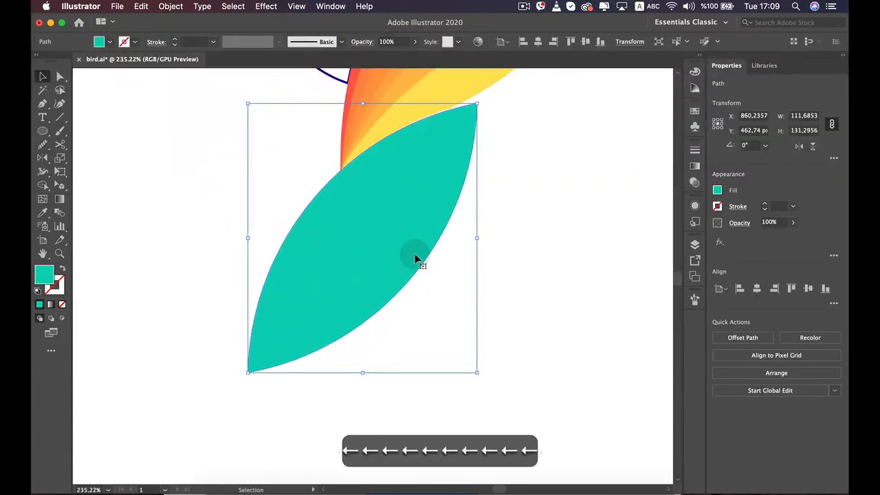
key(Right)
key(Right)
key(Right)
key(Right)
key(Right)
key(Right)
key(Right)
key(Right)
key(Right)
key(Right)
Move the teal tail snugly against the wing's lower edge at about X 862, Y 461 px and deselect it
scroll(412, 204, up, 5)
drag(409, 176, 371, 303)
scroll(371, 282, up, 5)
scroll(383, 253, down, 3)
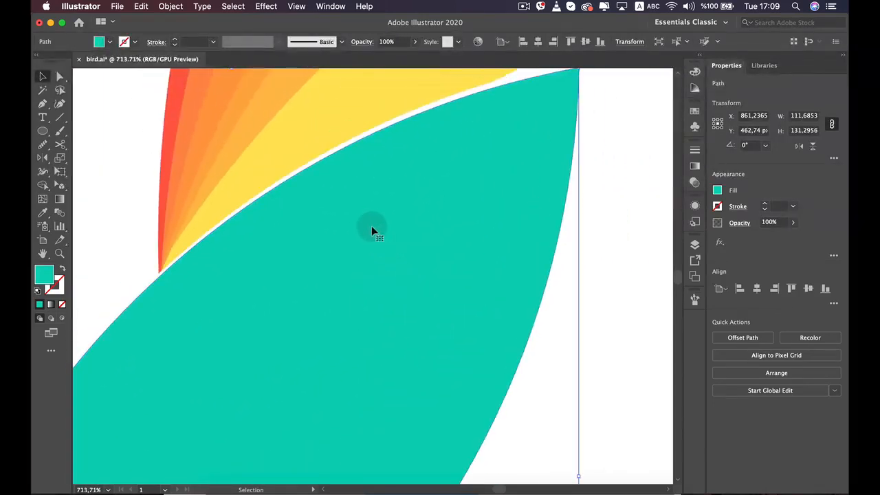
drag(372, 224, 410, 218)
scroll(410, 227, down, 6)
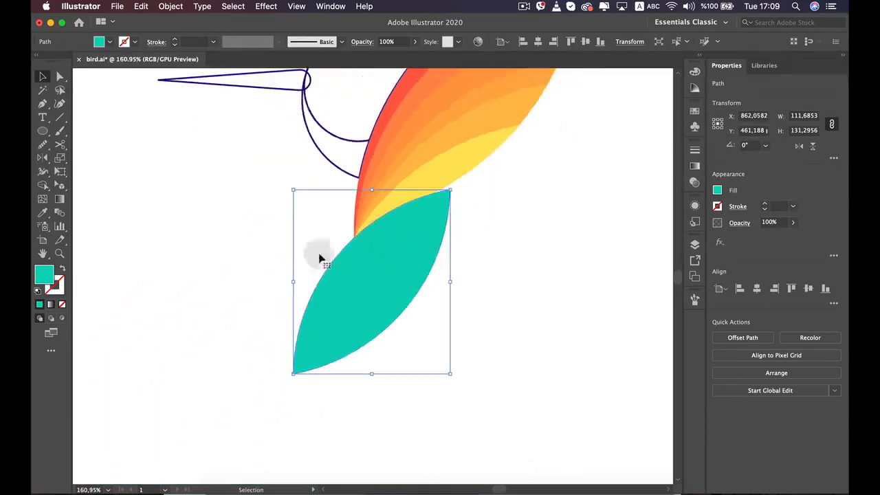
click(246, 238)
click(497, 309)
scroll(426, 352, down, 3)
scroll(427, 352, up, 2)
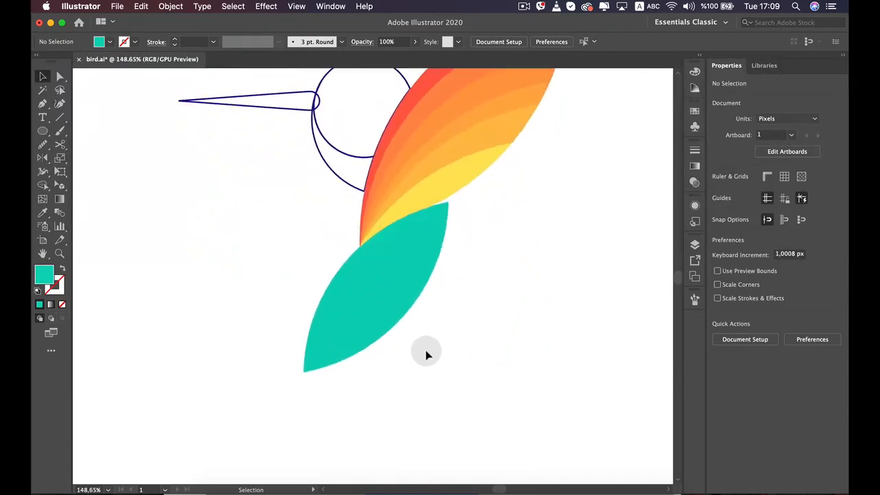
Draw a circle about 552 px in diameter and place it over the tail at about X 1070, Y 608 px
scroll(394, 334, down, 8)
key(l)
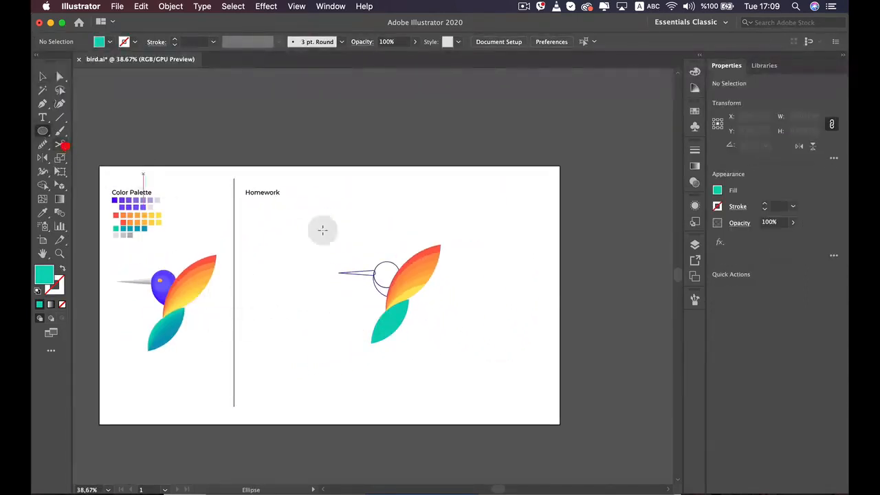
drag(477, 291, 573, 417)
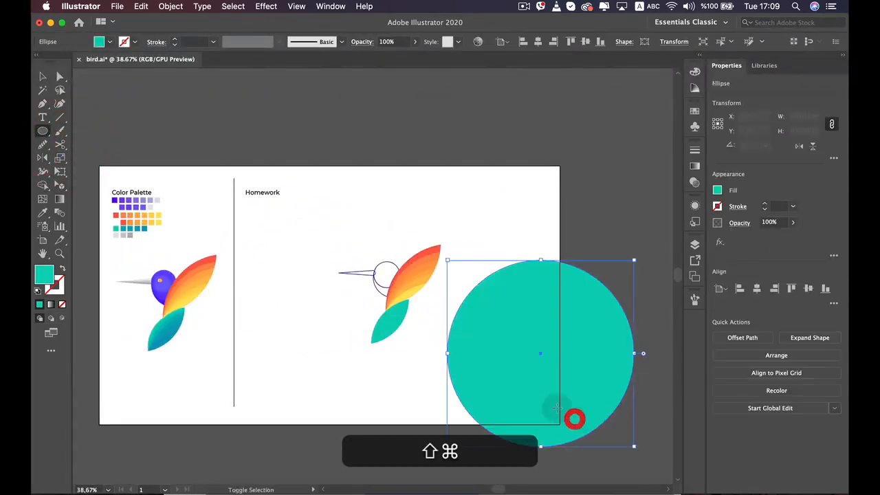
scroll(477, 317, up, 5)
key(v)
drag(530, 317, 410, 343)
drag(257, 267, 418, 236)
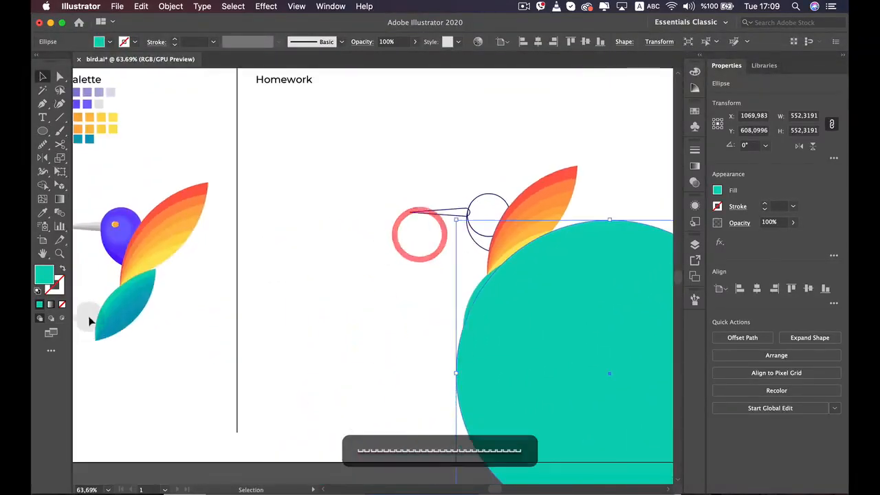
drag(297, 339, 157, 269)
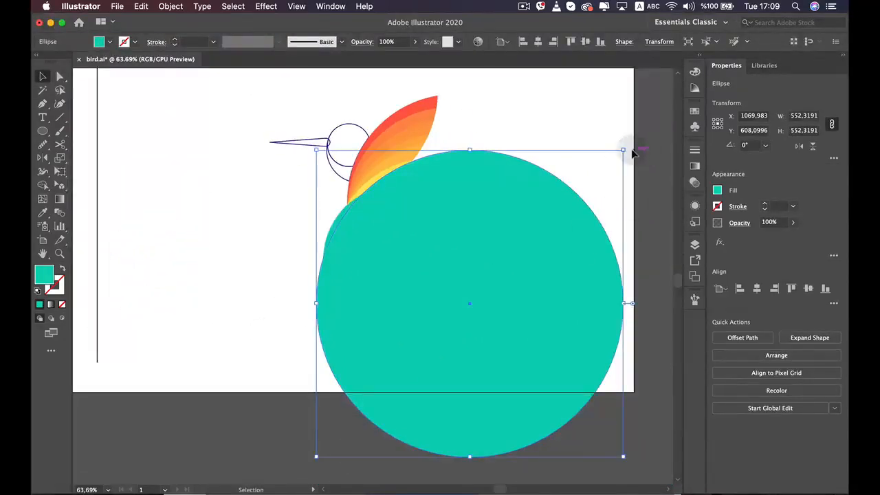
Shrink the circle to about 344 px and place it across the tail at about X 972, Y 571 px
drag(624, 150, 541, 220)
drag(403, 320, 375, 275)
drag(543, 173, 507, 199)
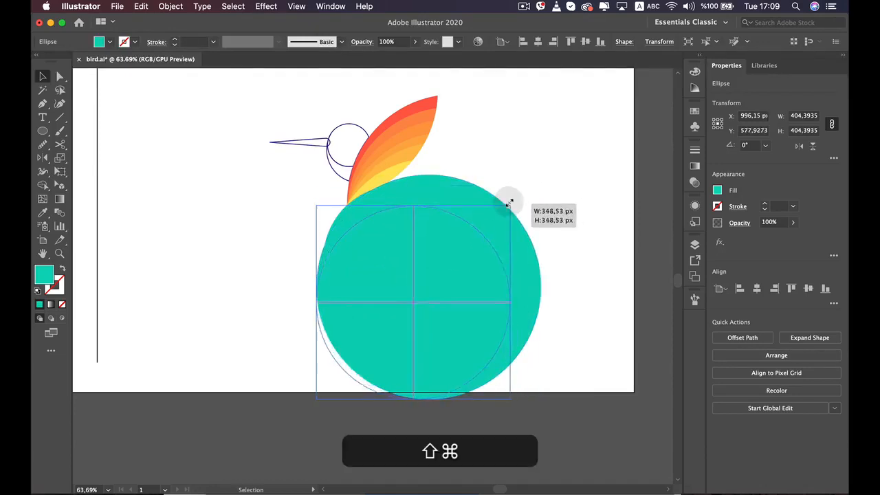
key(space)
drag(335, 252, 392, 235)
drag(532, 300, 485, 284)
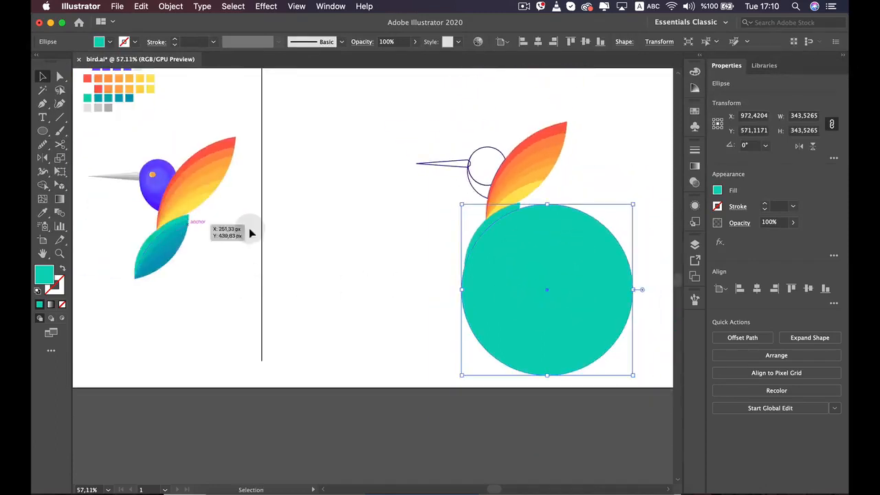
drag(269, 226, 317, 245)
Switch to Outline view and place a duplicate of the 344 px circle beside the bird at about X 1274, Y 430 px
scroll(540, 272, up, 1)
drag(540, 269, 211, 216)
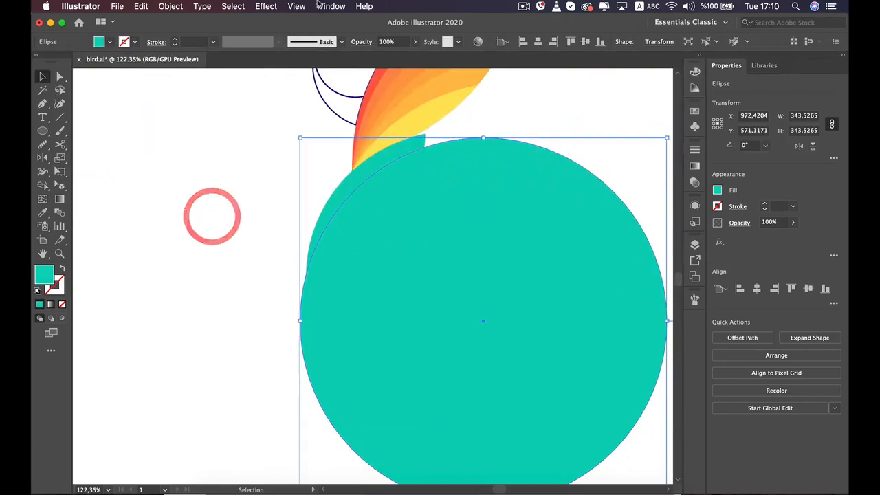
click(296, 6)
click(308, 31)
drag(271, 216, 245, 216)
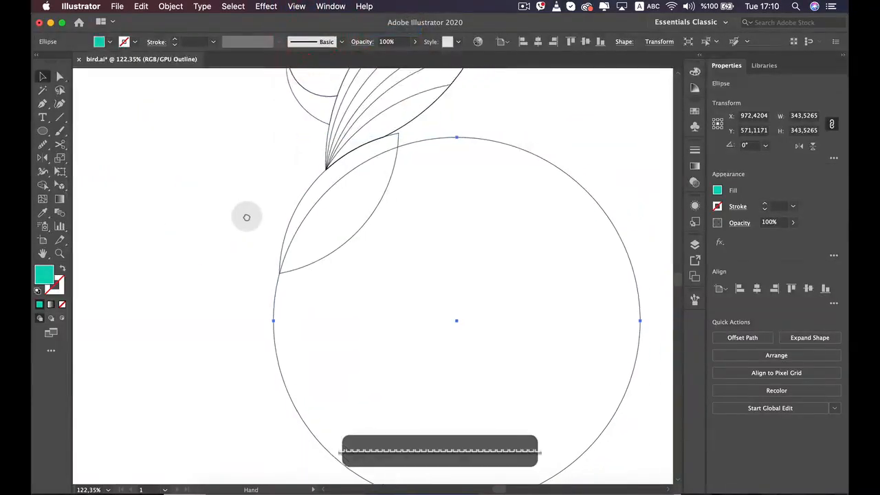
scroll(410, 152, down, 5)
key(v)
click(495, 171)
click(484, 208)
drag(485, 209, 640, 142)
scroll(416, 210, up, 3)
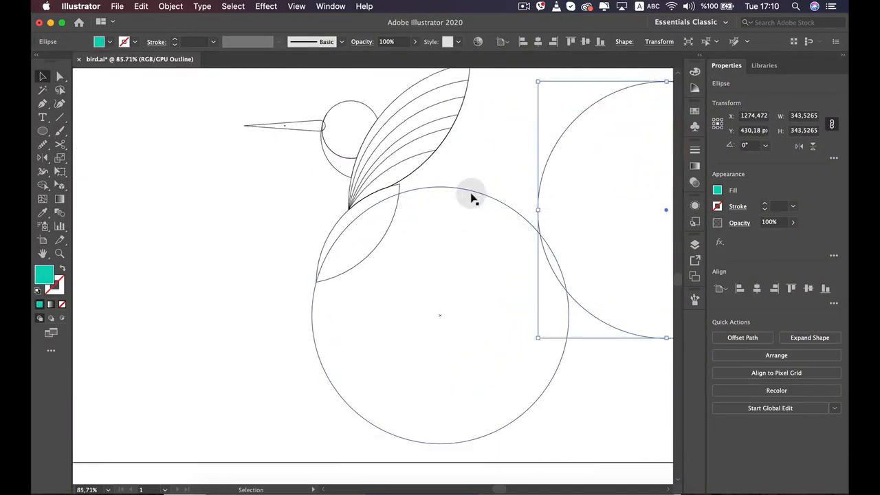
Cut the tail along the original 344 px circle, removing the circle's outer part with Shape Builder, and deselect
drag(347, 265, 293, 260)
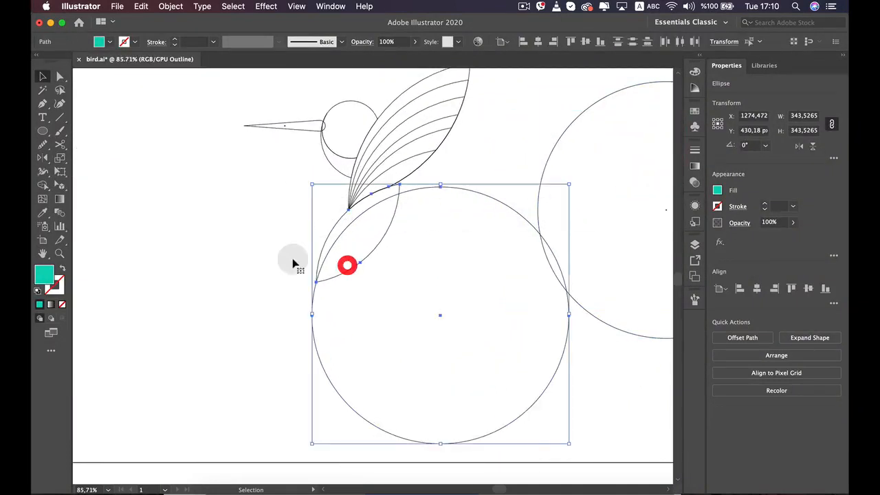
click(44, 184)
alt+click(395, 269)
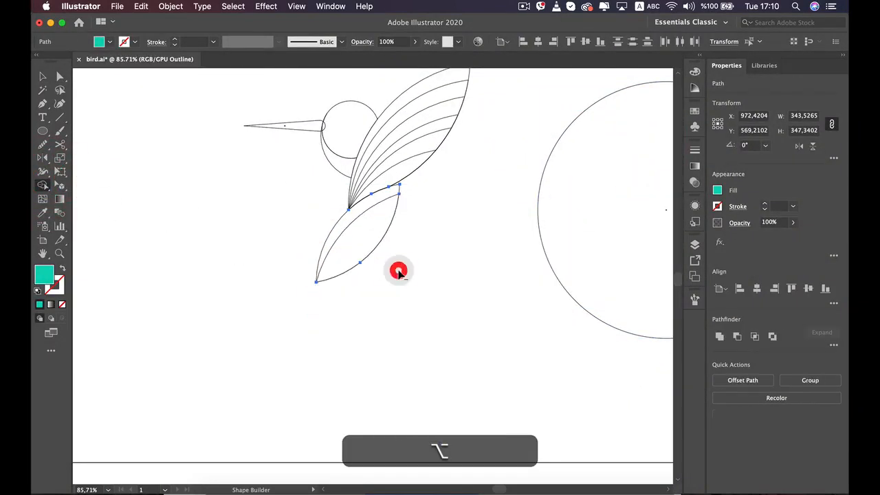
key(v)
click(431, 270)
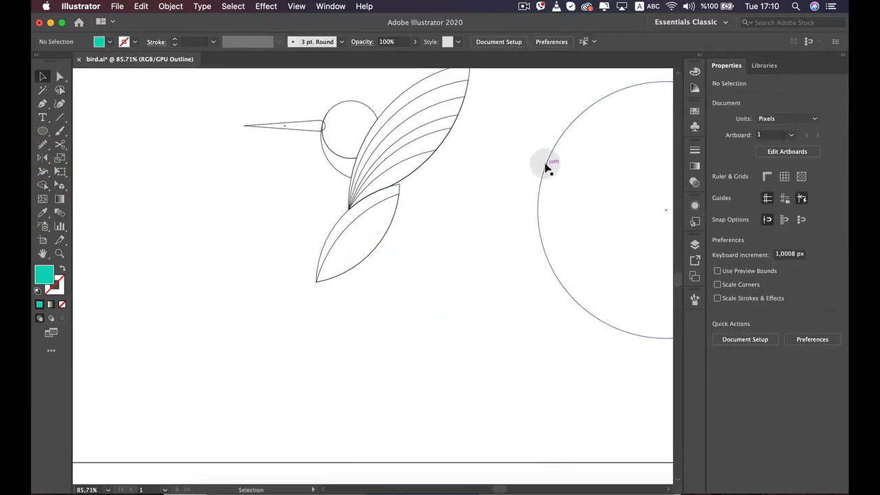
Place the spare 344 px circle across the tail's remaining section at about X 963, Y 596 px, matching the reference tail, and deselect it
drag(546, 165, 314, 289)
key(space)
drag(194, 251, 460, 255)
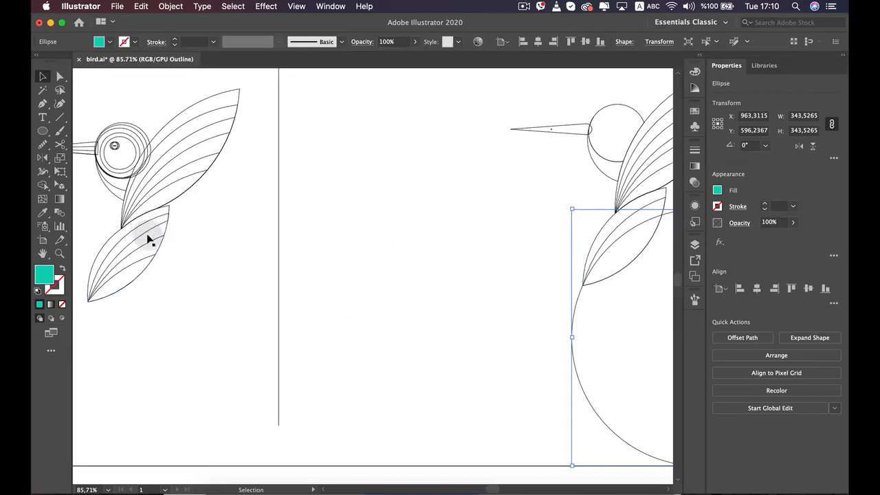
key(space)
drag(367, 249, 191, 277)
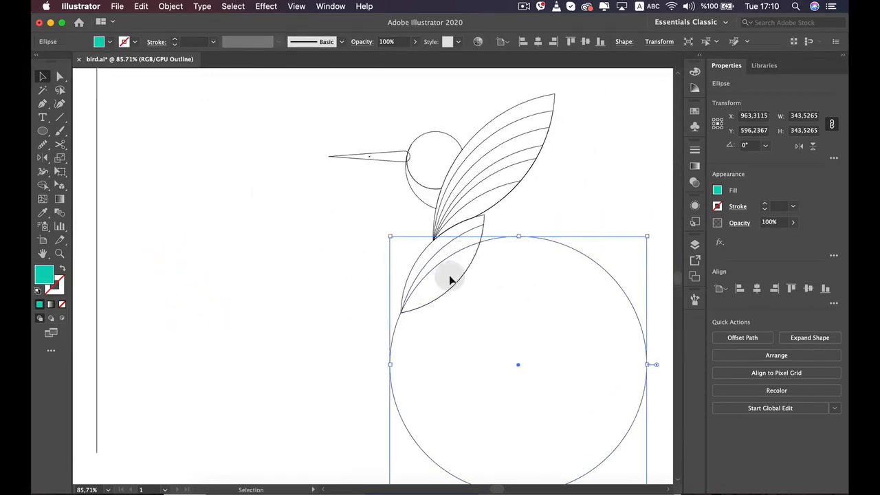
click(337, 243)
click(442, 287)
click(504, 294)
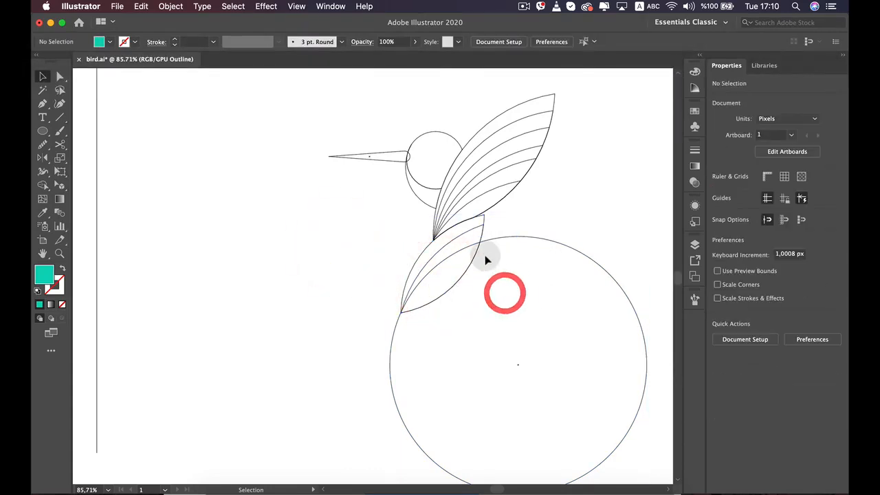
Place a duplicate of the 344 px circle beside the bird at about X 1159, Y 482 px
click(473, 232)
click(472, 233)
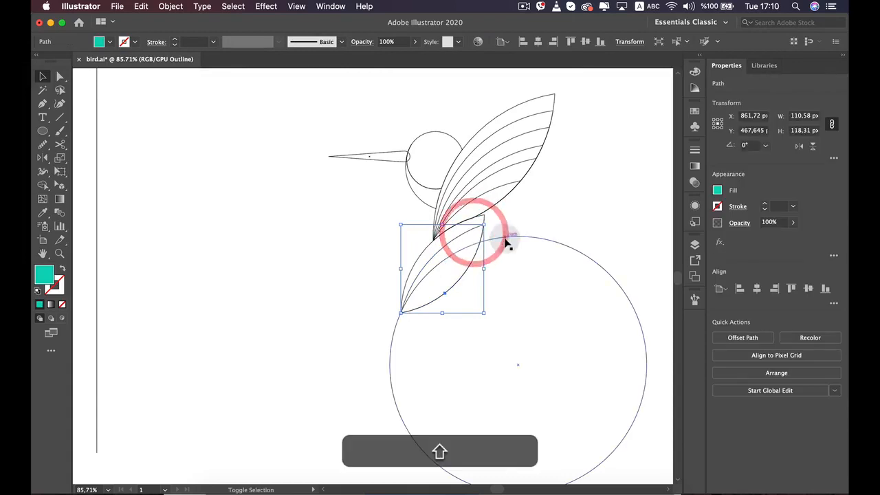
shift+click(505, 238)
scroll(383, 214, down, 2)
key(space)
drag(441, 231, 314, 232)
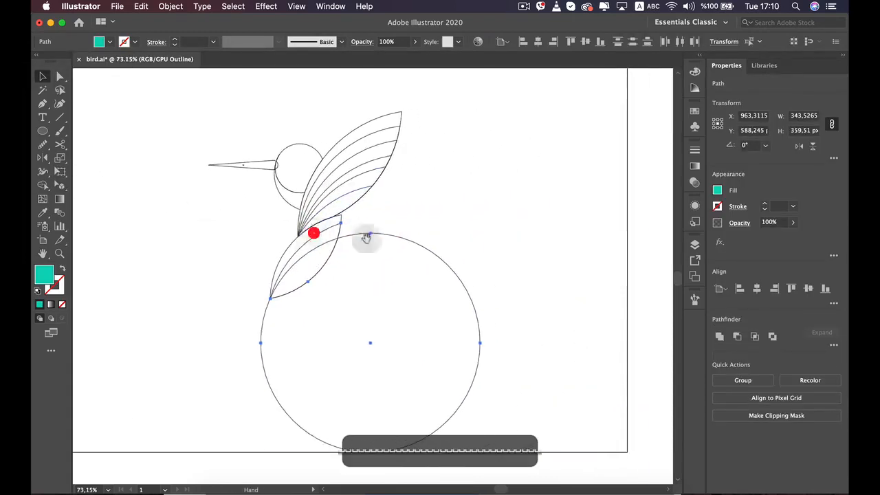
super+click(433, 222)
alt+click(414, 244)
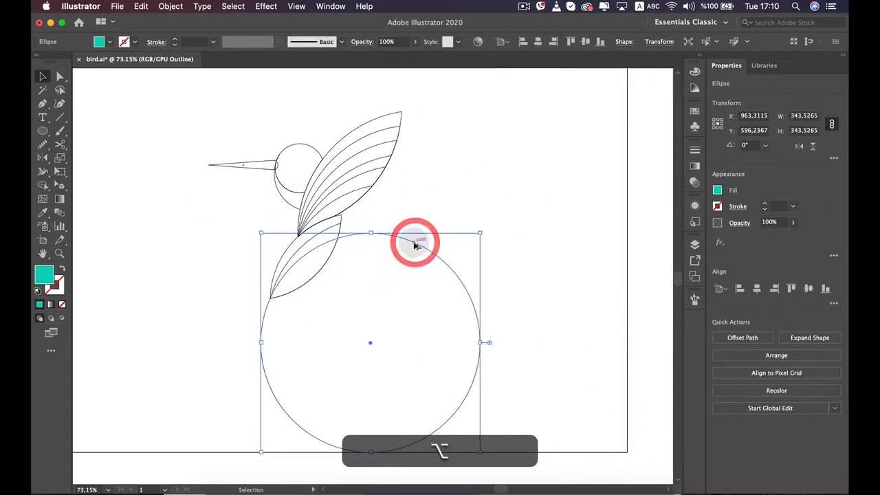
drag(415, 244, 537, 169)
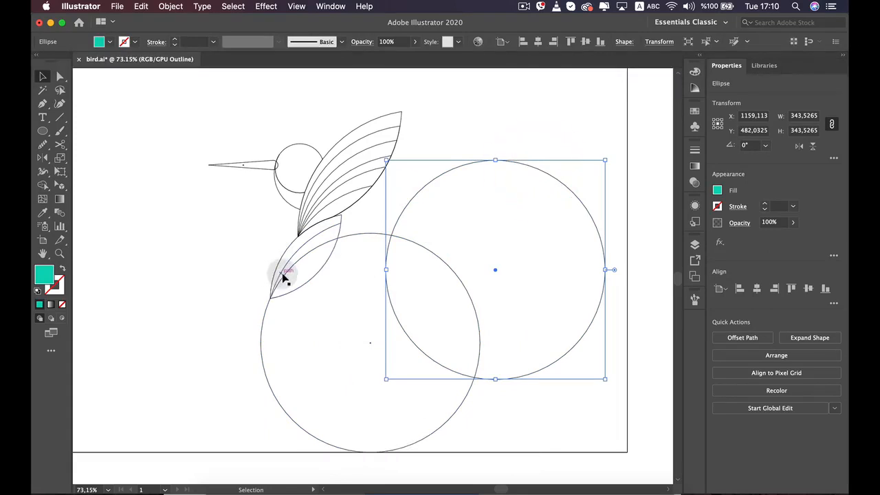
Cut the tail's remaining section along the original circle, removing the circle's outer part with Shape Builder, and deselect
alt+click(282, 269)
alt+click(287, 258)
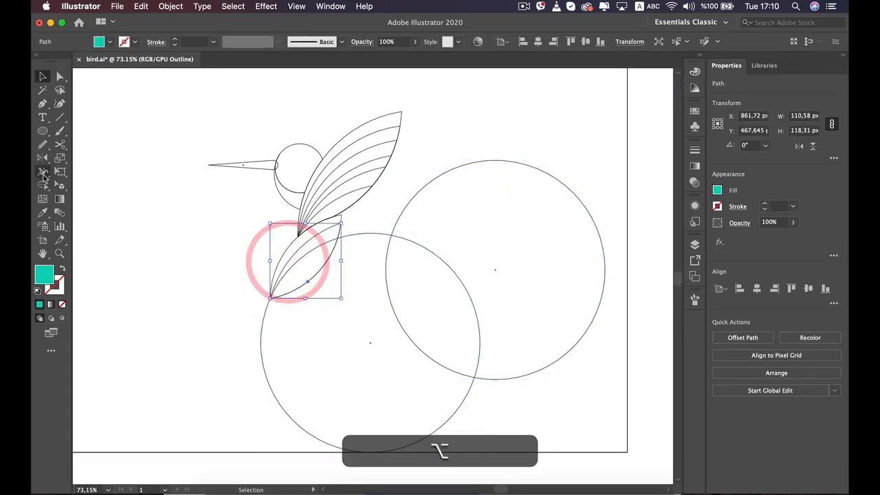
click(364, 250)
alt+scroll(360, 241, up, 3)
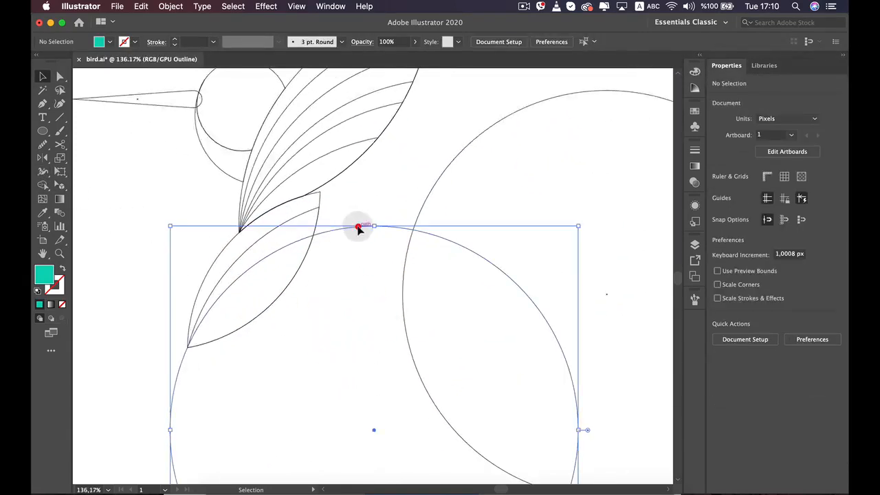
alt+click(358, 228)
alt+click(302, 253)
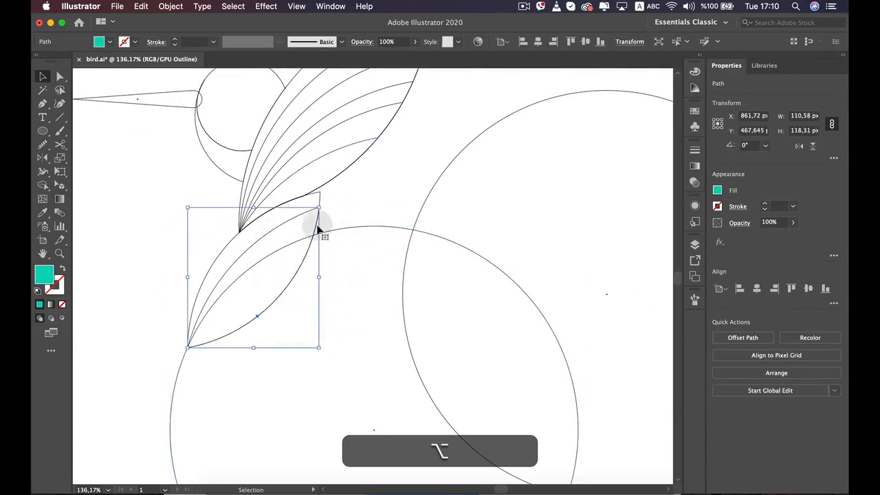
shift+click(341, 230)
shift+click(315, 219)
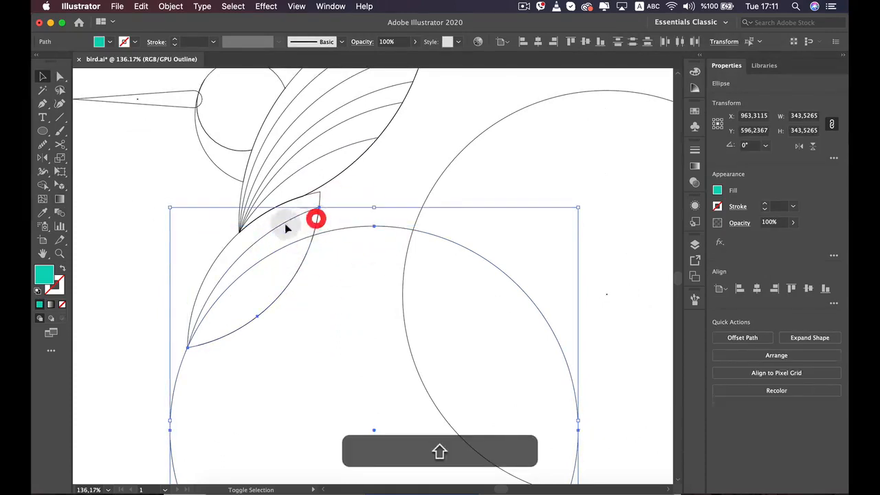
click(43, 186)
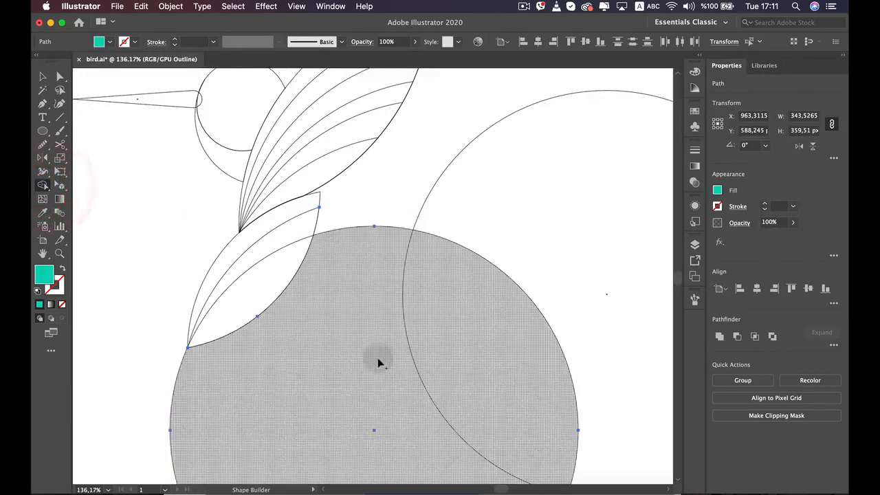
alt+click(376, 361)
key(v)
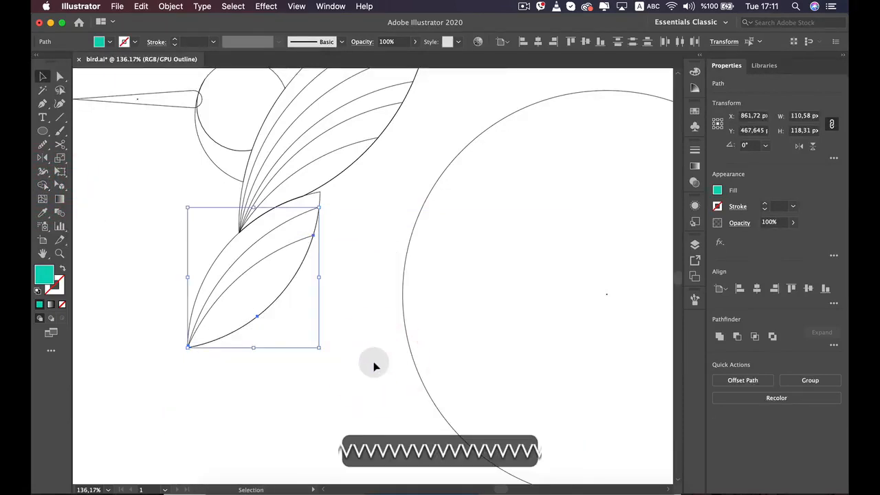
click(370, 363)
Place the spare circle across the tail at about X 949, Y 625 px, and duplicate it to about X 1121, Y 617 px
drag(407, 252, 157, 425)
drag(157, 424, 157, 422)
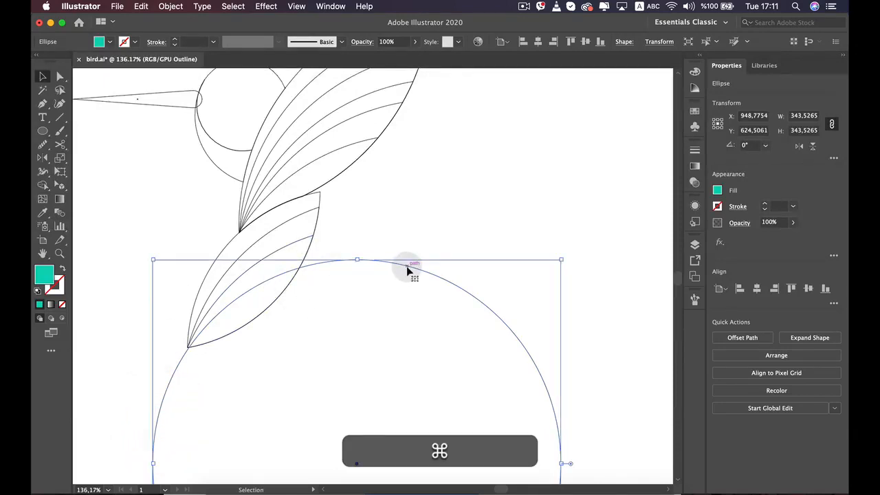
drag(411, 269, 591, 253)
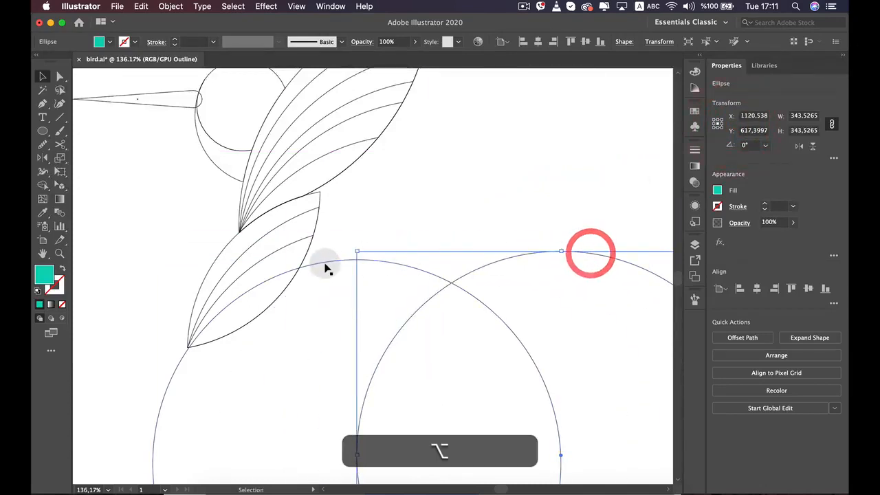
Split off the tail's third strip with Shape Builder along the circle at X 949, Y 625 px, removing the circle's outer part
click(324, 262)
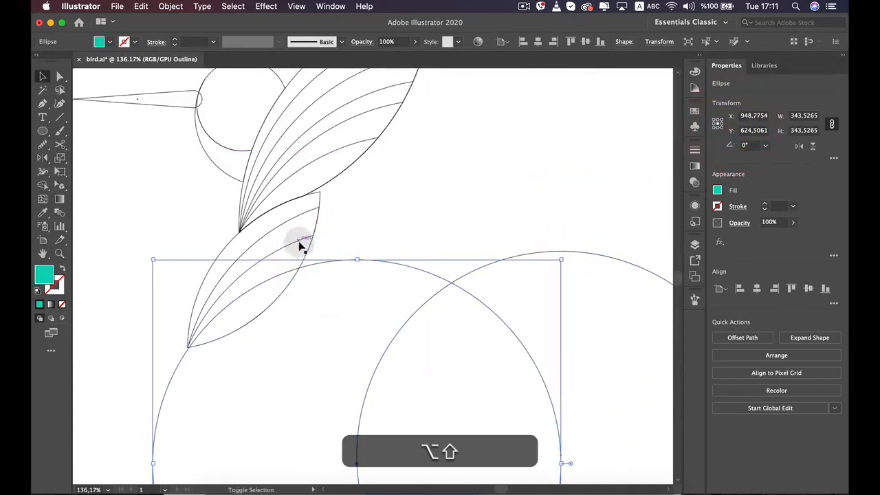
alt+shift+click(300, 245)
click(42, 184)
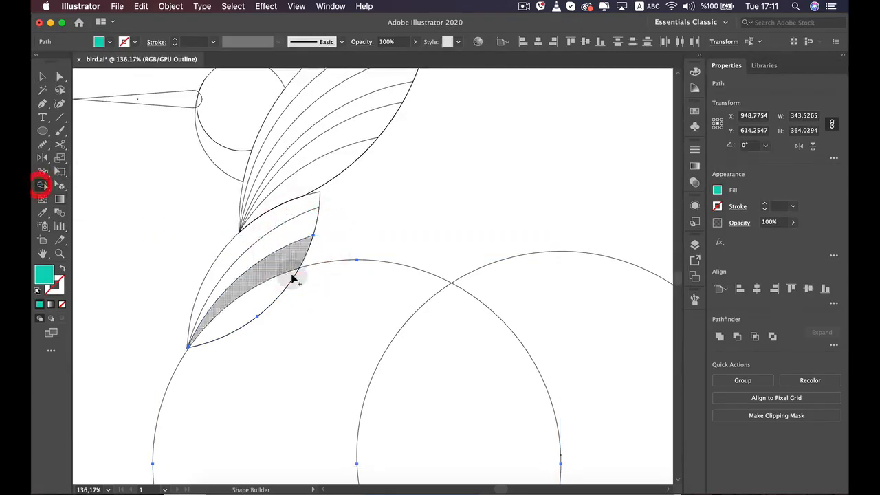
alt+click(322, 334)
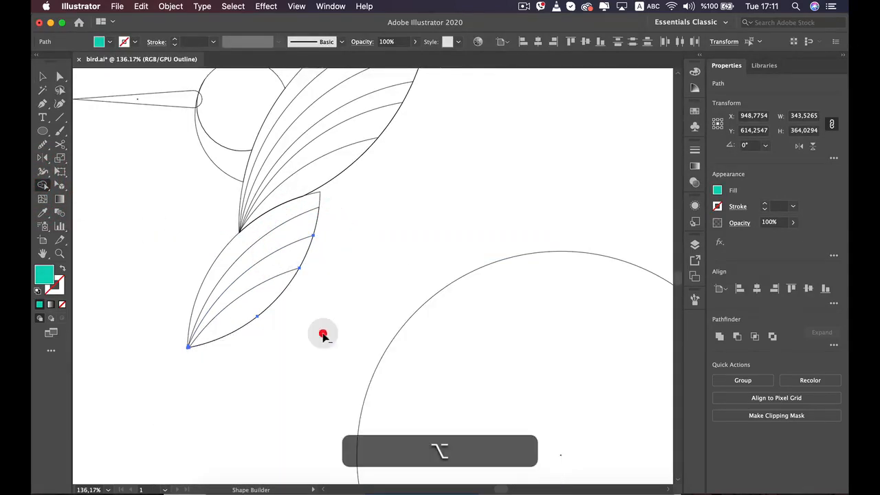
key(v)
click(325, 333)
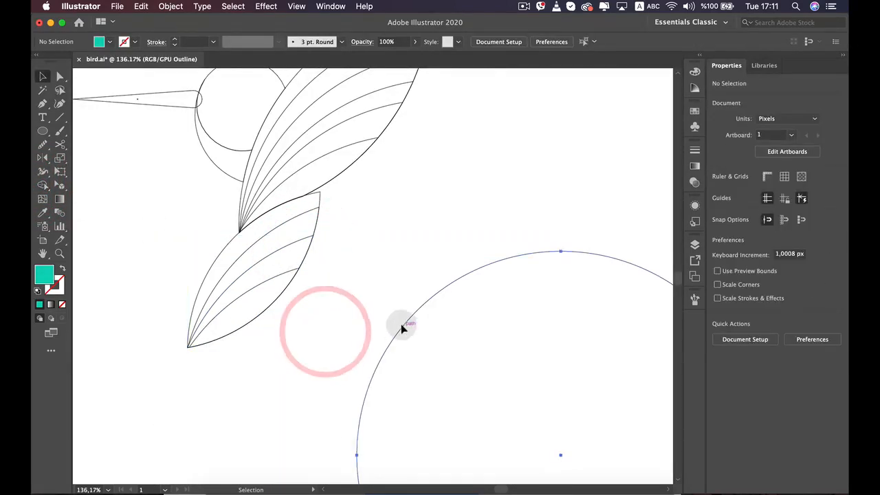
Place the last circle across the lower tail at about X 927, Y 651 px, and cut the tail along it with Shape Builder
drag(403, 327, 176, 366)
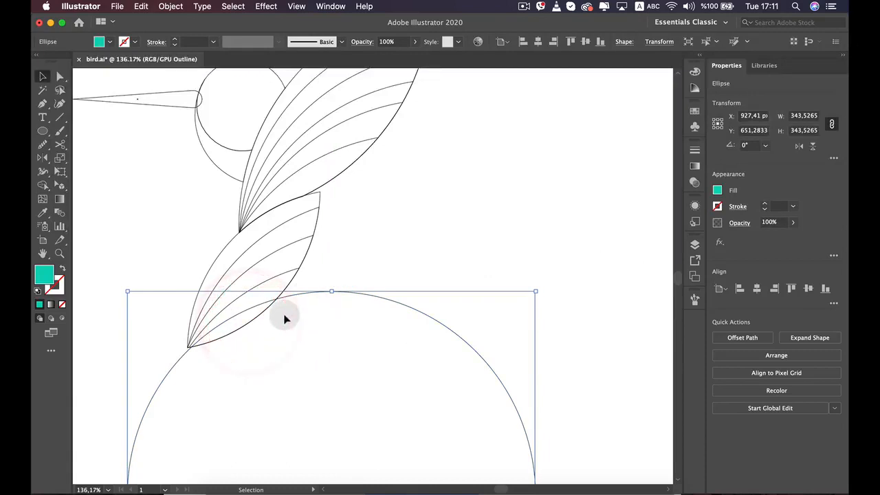
super+click(286, 276)
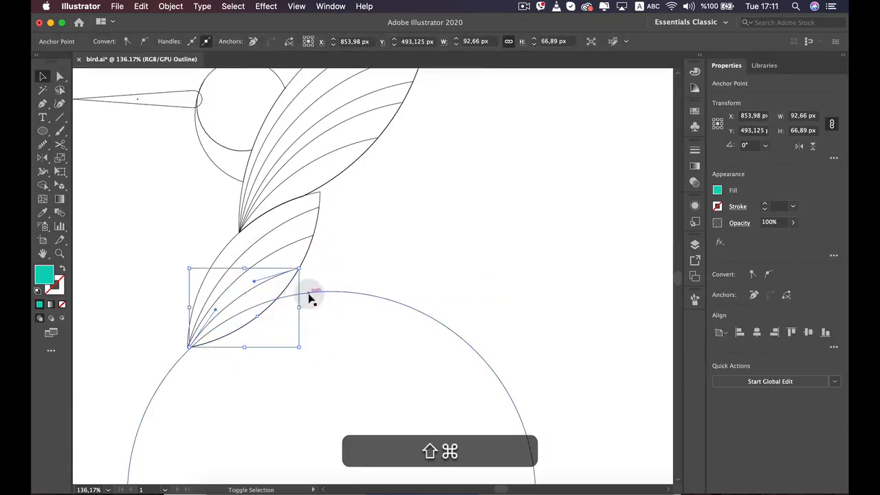
shift+super+click(311, 294)
click(42, 185)
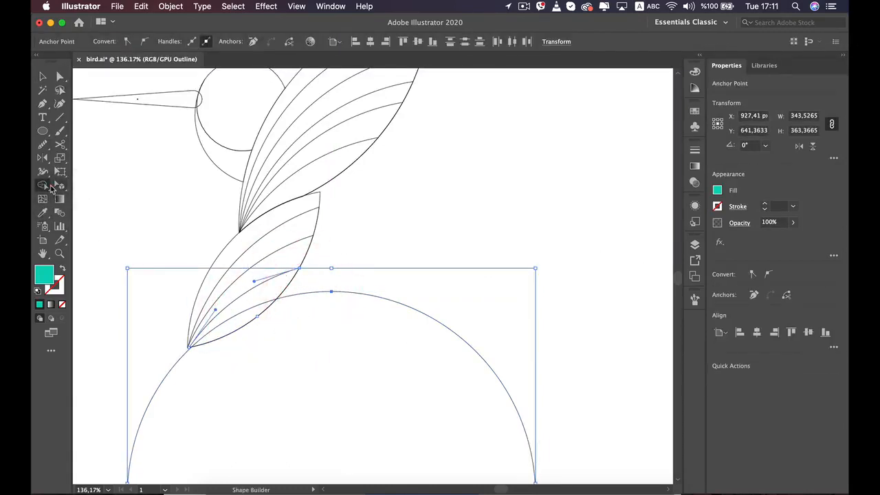
alt+click(433, 393)
scroll(434, 395, down, 5)
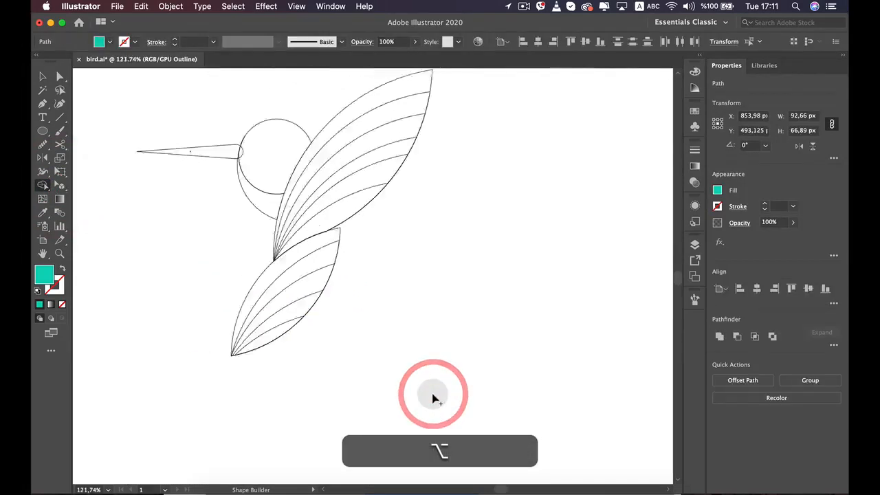
key(v)
click(477, 363)
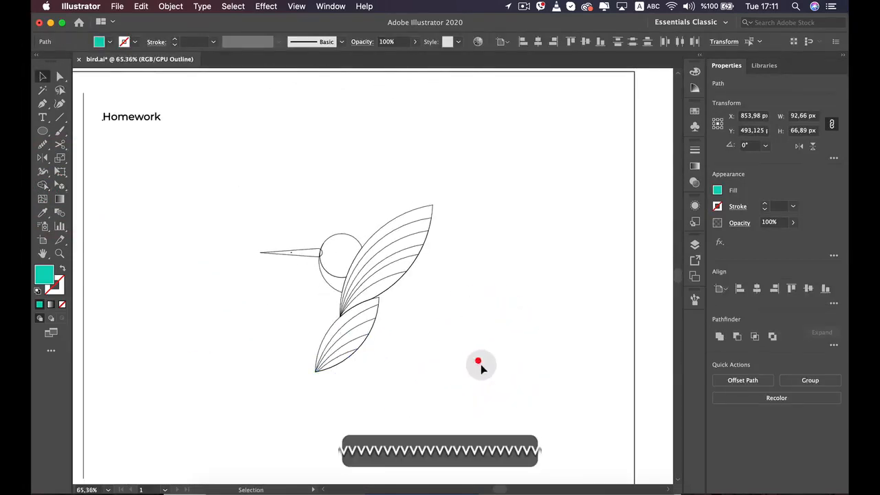
Bring the reference bird and the drawn bird into view together and switch from Outline back to Preview view
scroll(481, 395, down, 2)
scroll(481, 395, down, 2)
key(space)
drag(458, 367, 484, 346)
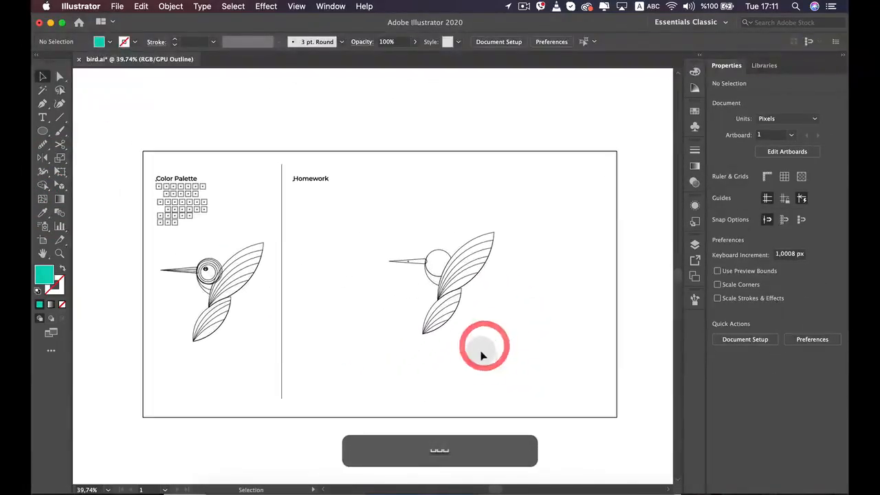
scroll(479, 353, up, 3)
key(space)
drag(398, 320, 433, 349)
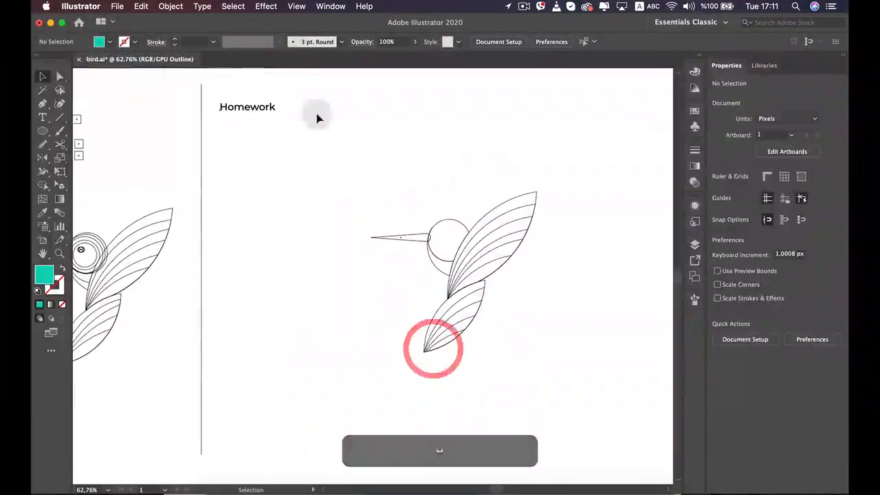
key(space)
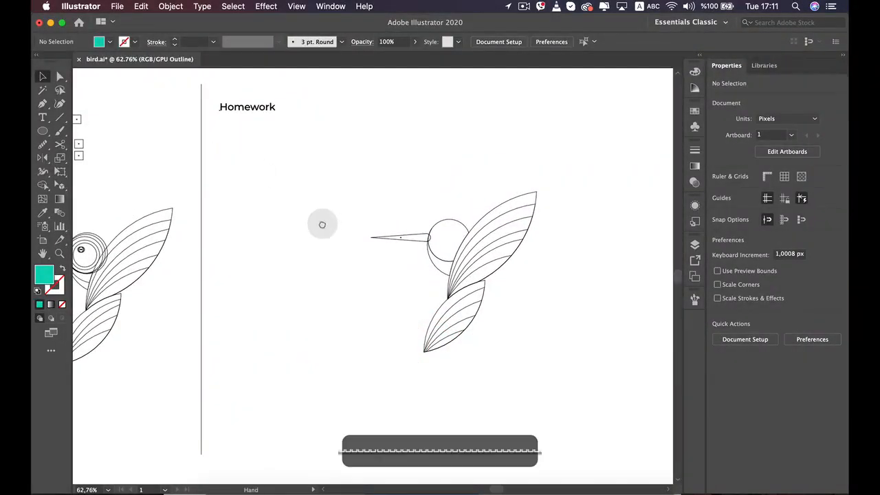
drag(320, 222, 405, 230)
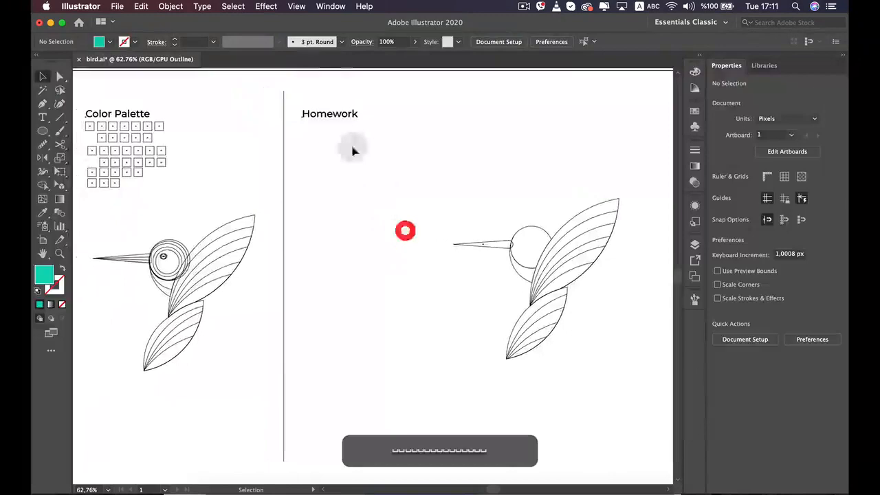
click(296, 6)
click(302, 27)
Fill the tail's second strip with the second teal swatch of the color palette using the Eyedropper
scroll(509, 318, up, 2)
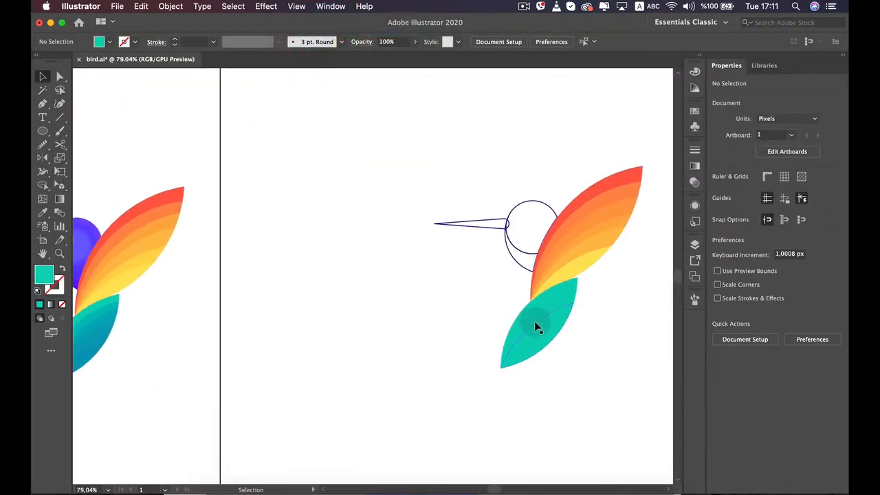
key(space)
drag(436, 275, 501, 289)
scroll(478, 304, down, 2)
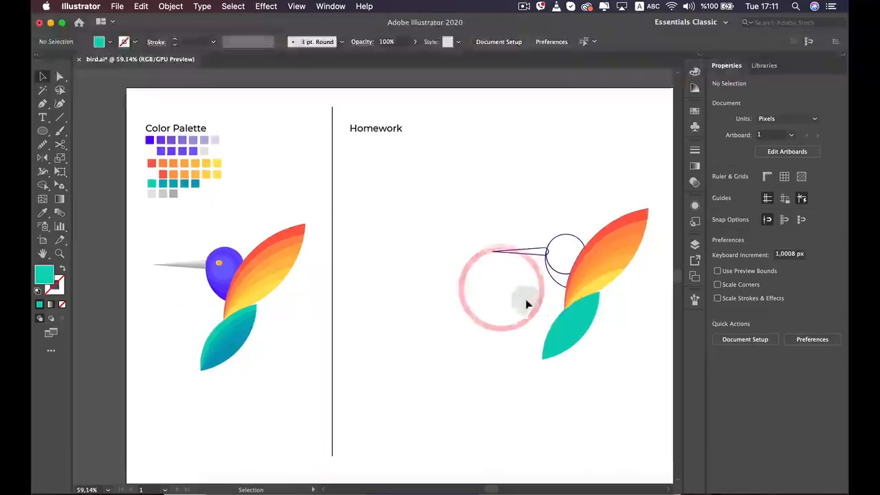
click(582, 304)
key(i)
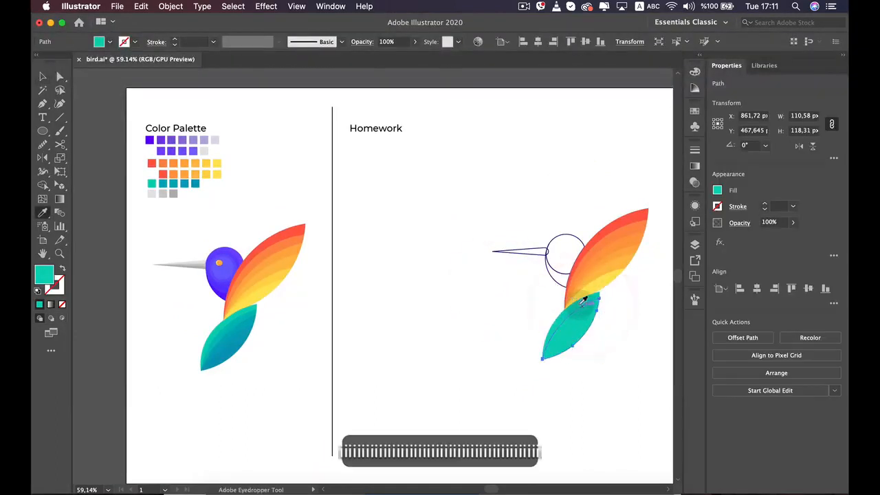
click(164, 182)
key(v)
Fill the tail's third strip with the next darker teal sampled from the color palette, and deselect it
click(262, 221)
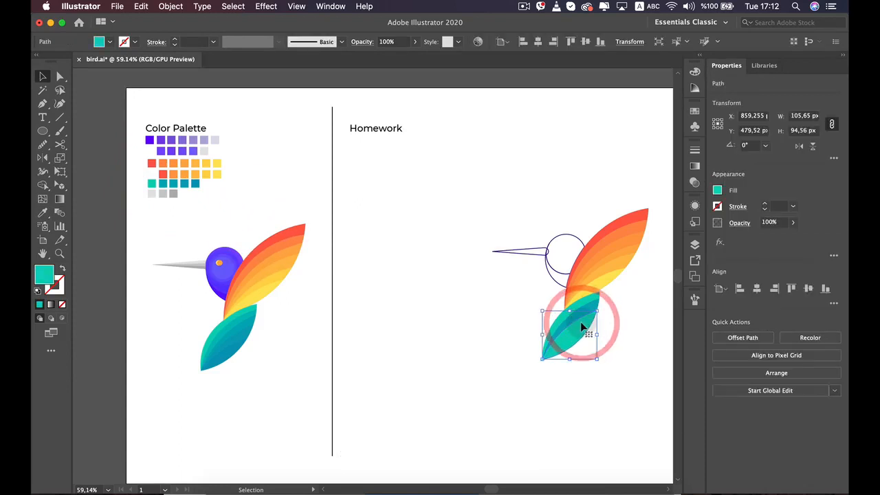
key(i)
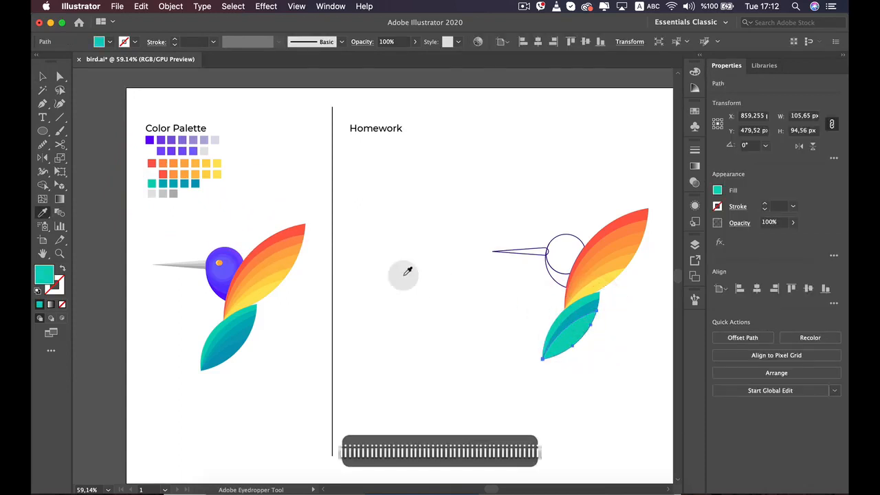
scroll(184, 184, up, 5)
click(170, 181)
scroll(170, 181, down, 5)
key(space)
drag(417, 231, 364, 225)
key(v)
click(509, 350)
click(488, 372)
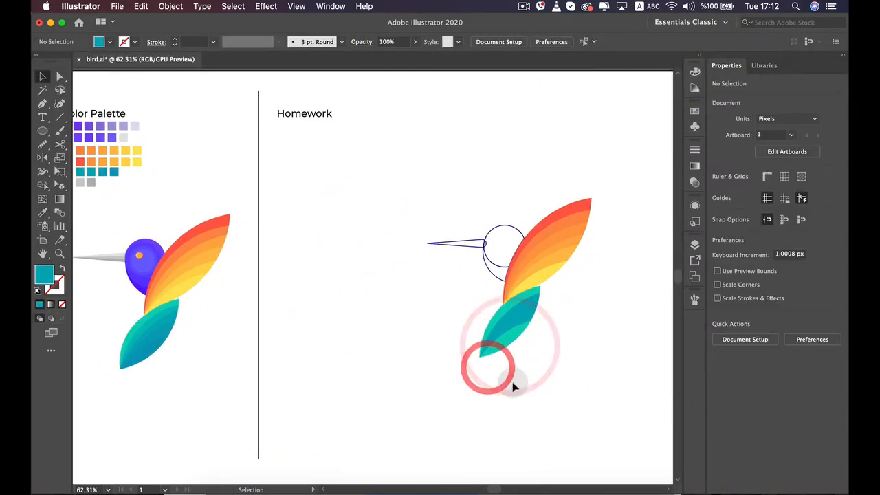
Sample the matching teal strip of the reference tail to color the drawn tail's third strip
scroll(514, 385, up, 1)
click(521, 316)
key(space)
drag(303, 253, 455, 286)
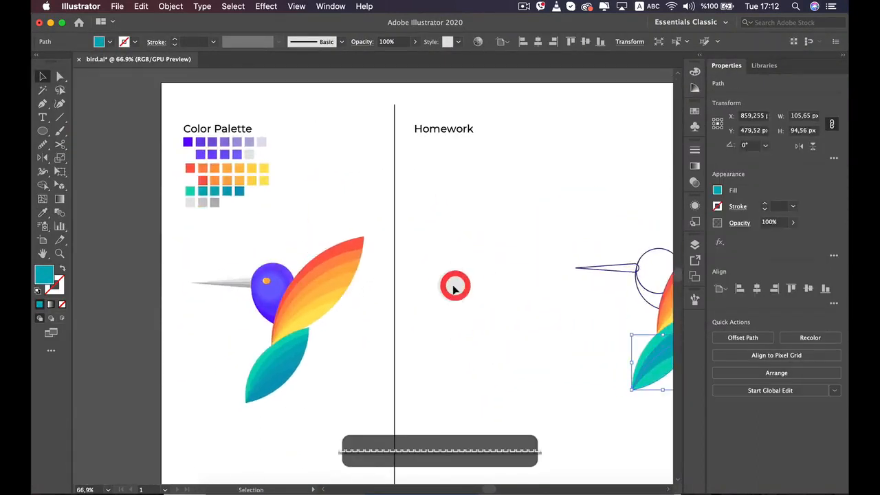
key(i)
click(291, 345)
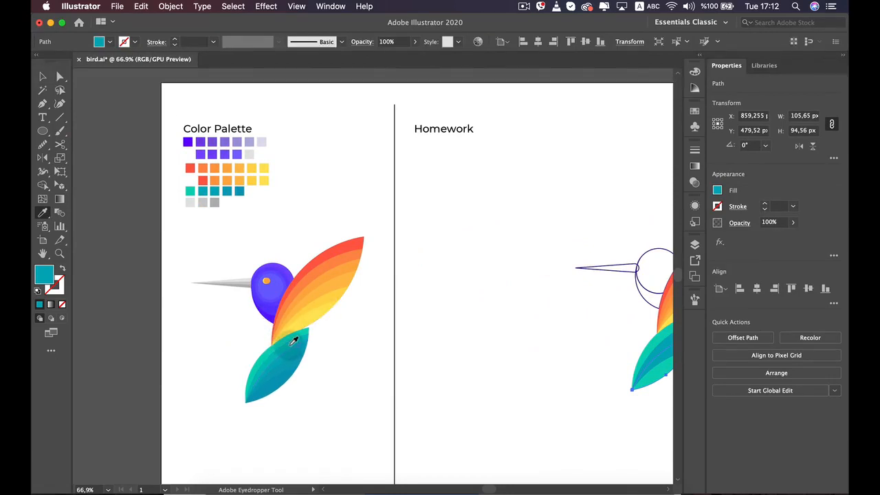
Color the fourth tail strip from the lower edge with the matching teal sampled from the reference bird's tail
key(v)
key(space)
drag(373, 343, 291, 335)
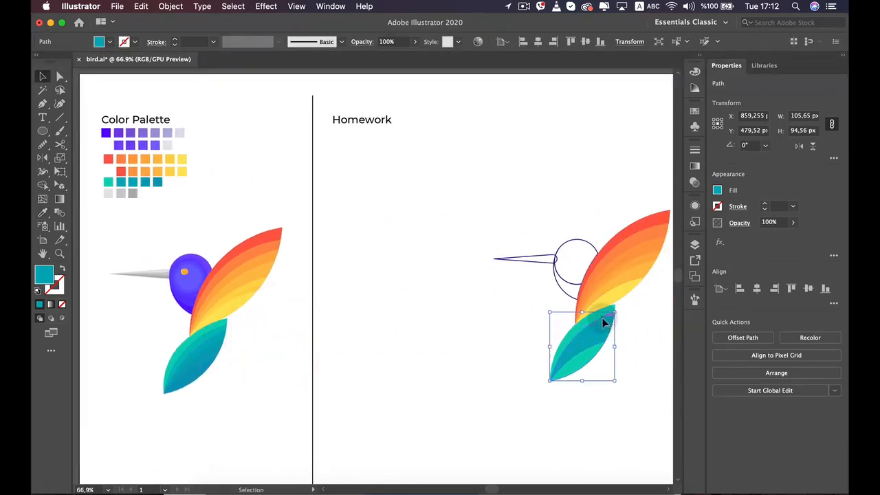
key(i)
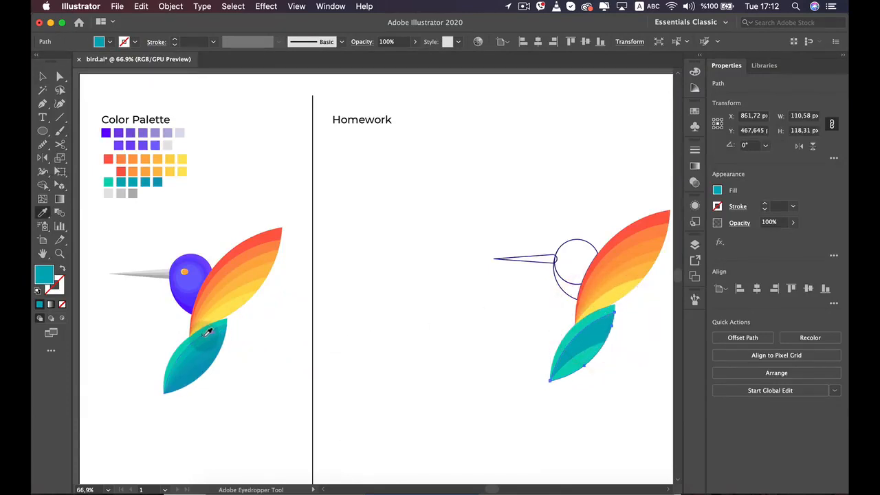
key(v)
Color the third tail strip from the lower edge with the matching teal of the reference tail, and deselect it
click(592, 336)
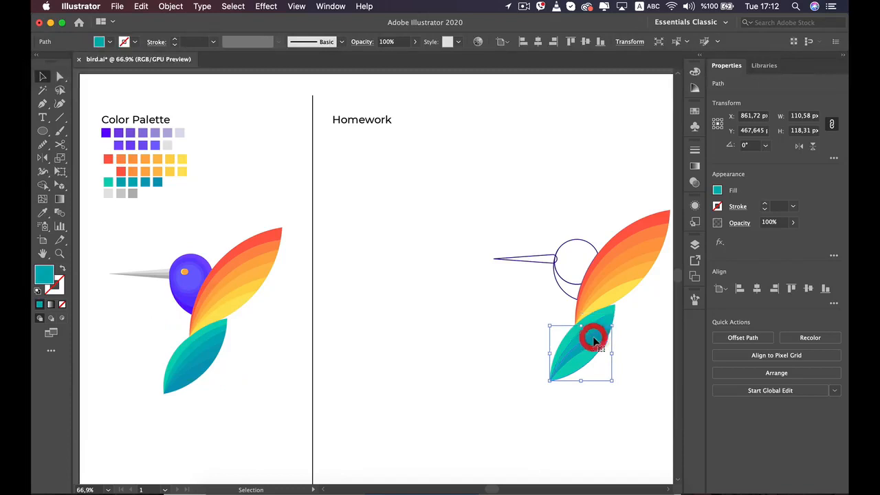
key(i)
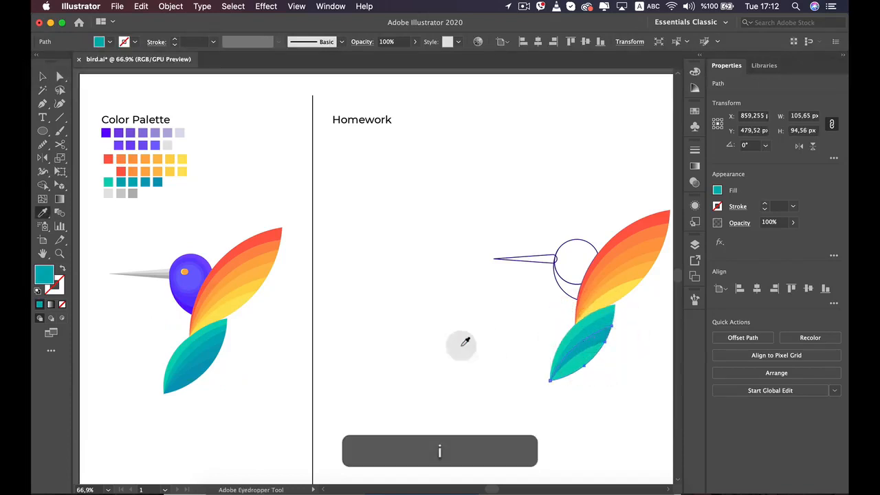
click(214, 340)
key(v)
click(261, 346)
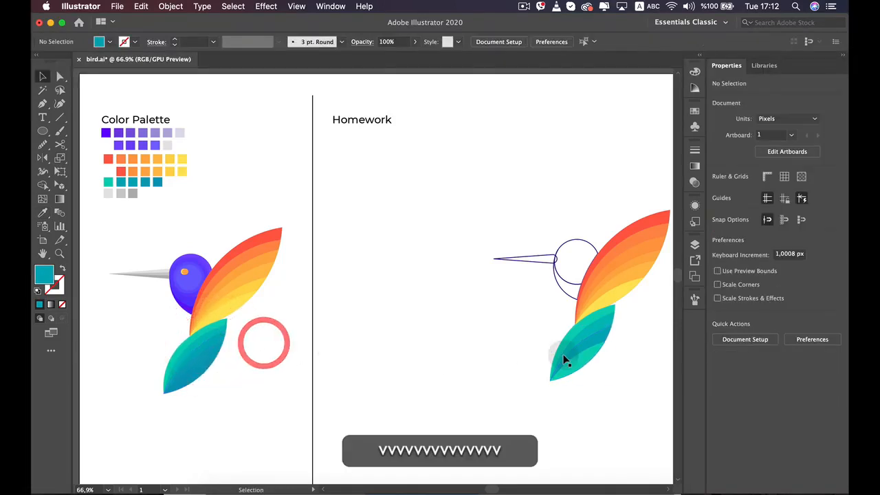
Fill the second tail strip from the lower edge with the darker teal sampled from the reference tail, and deselect it
click(576, 361)
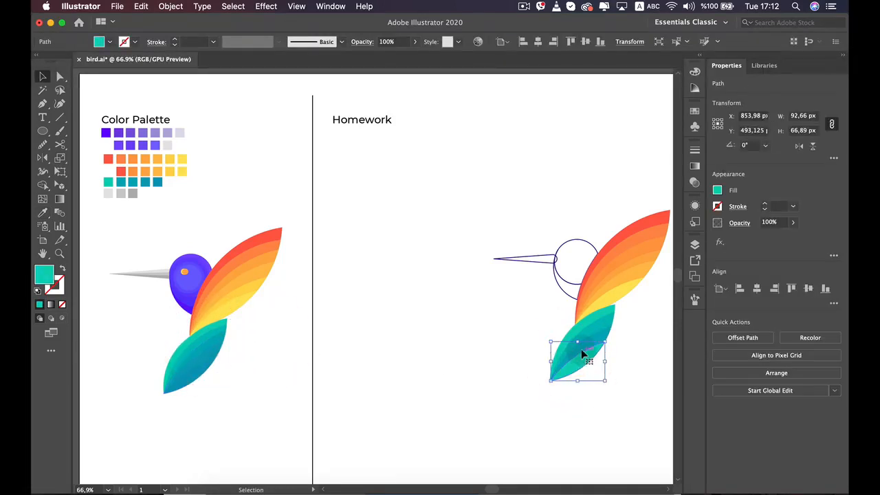
click(581, 348)
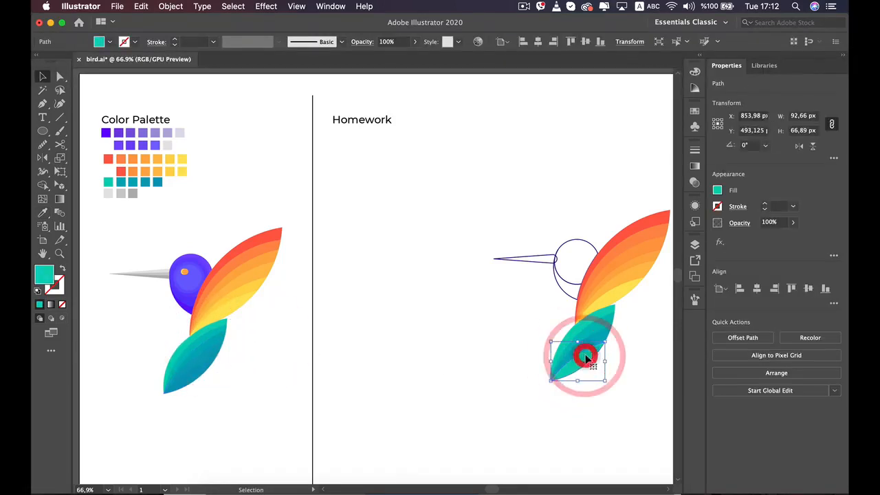
key(i)
click(220, 352)
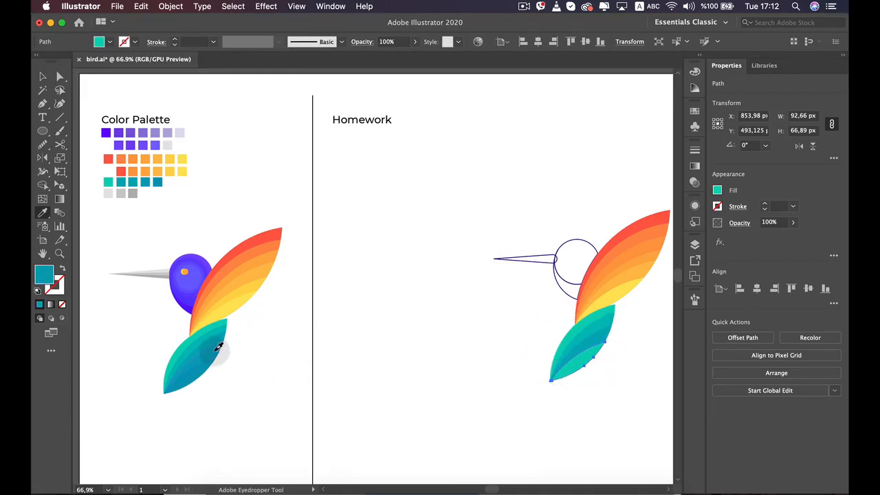
key(c)
key(v)
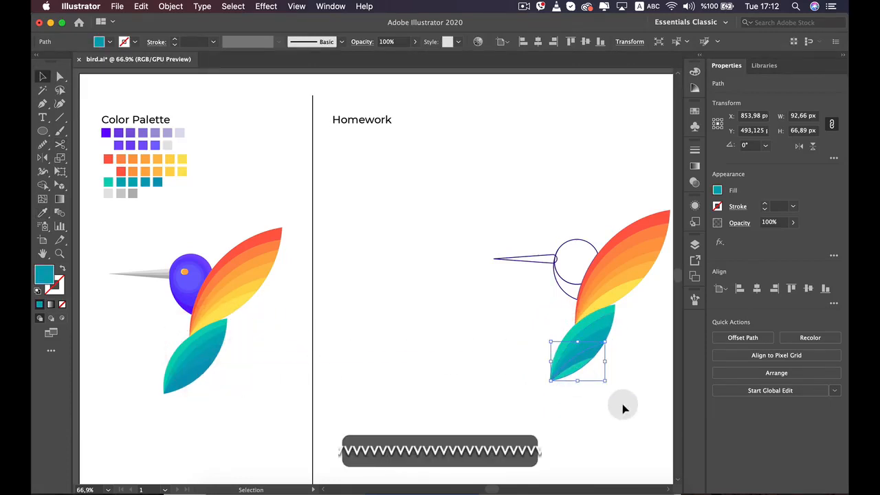
click(627, 407)
Fill the tail's lowermost strip with the darkest blue-teal sampled from the reference tail, and deselect it
click(576, 367)
key(i)
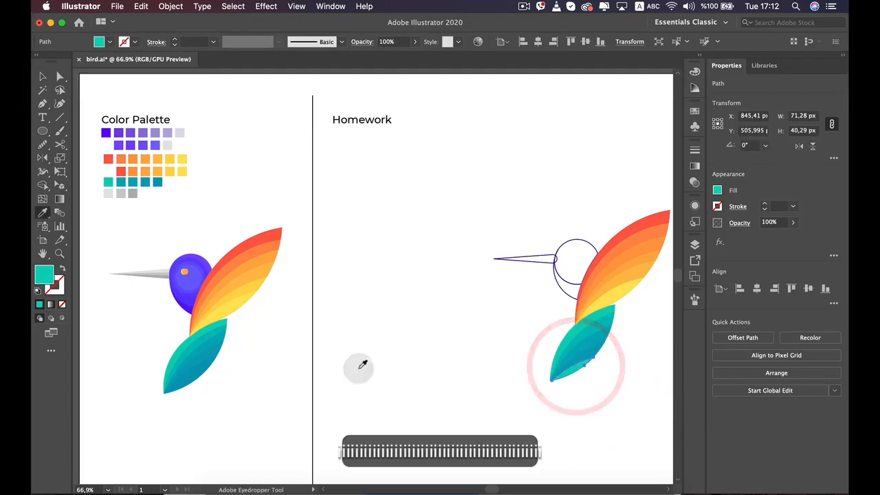
click(186, 379)
key(v)
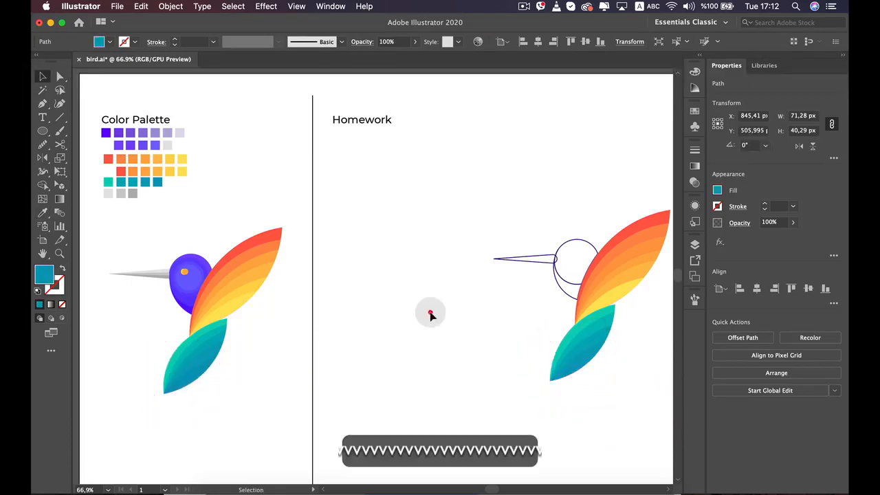
click(429, 316)
Compare the drawn bird's colored wing and tail and its uncolored head with the reference bird
scroll(429, 316, down, 2)
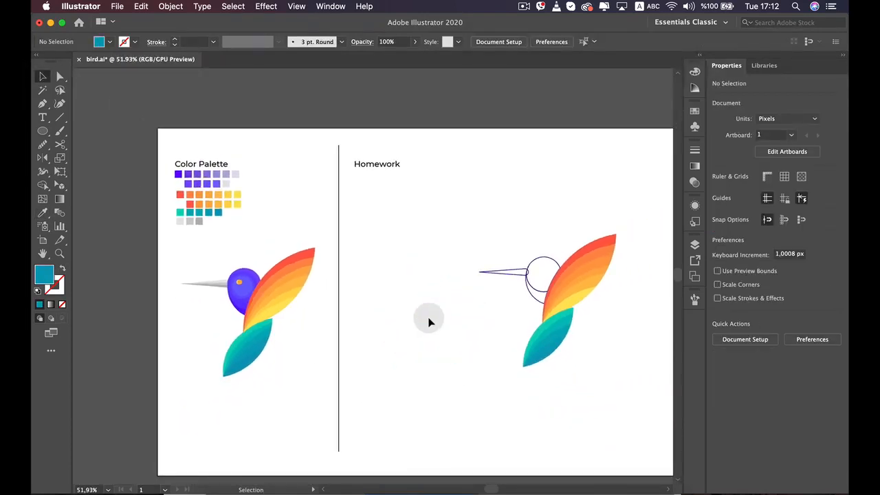
scroll(586, 270, up, 3)
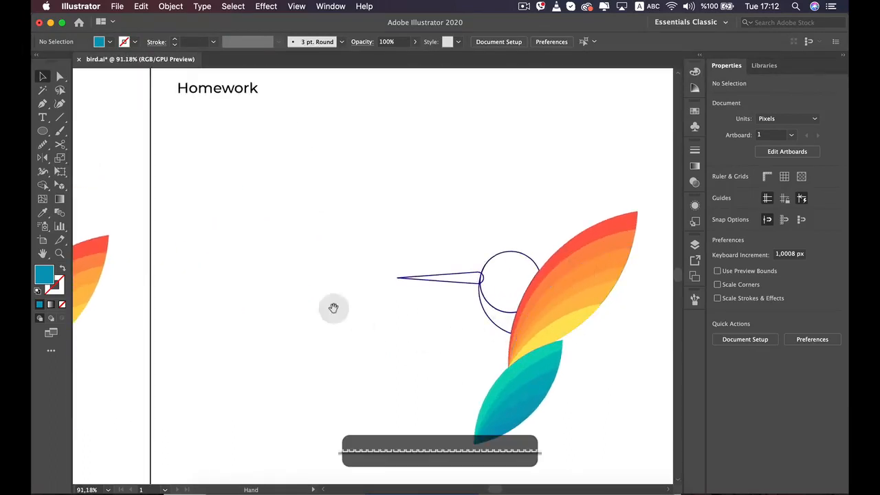
drag(334, 307, 495, 267)
scroll(495, 267, down, 1)
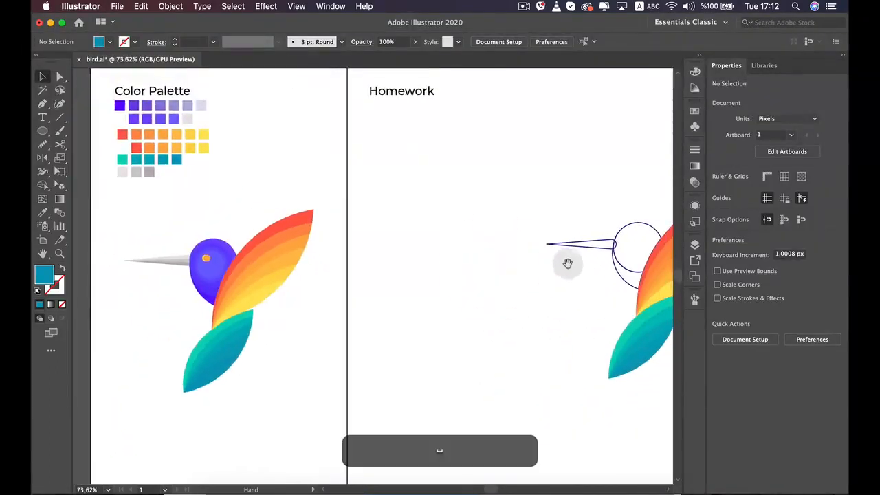
drag(568, 261, 480, 260)
drag(288, 259, 443, 257)
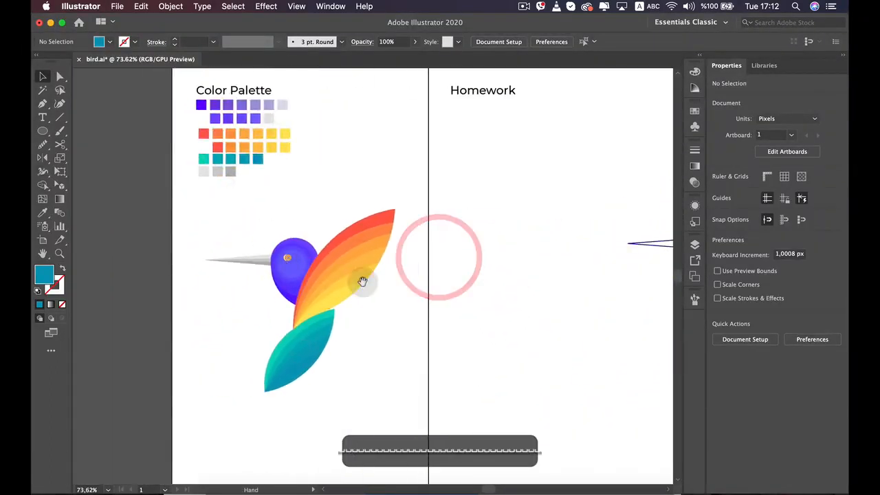
drag(519, 265, 296, 255)
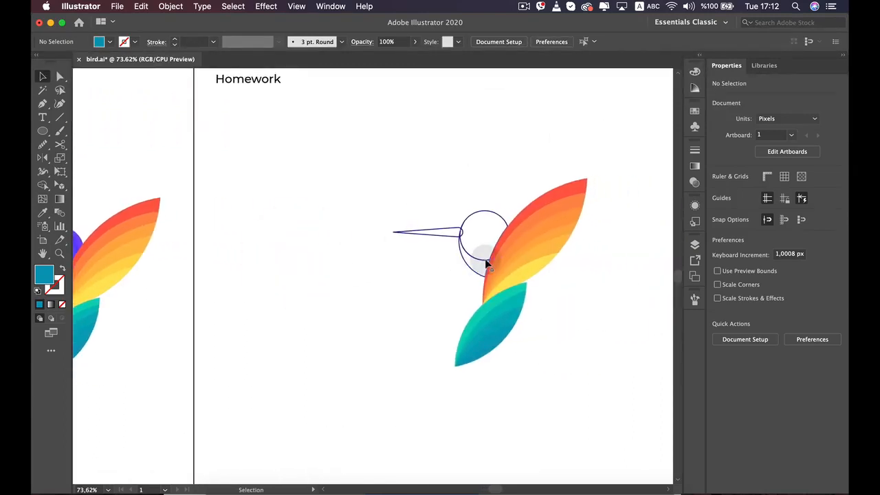
scroll(535, 167, up, 2)
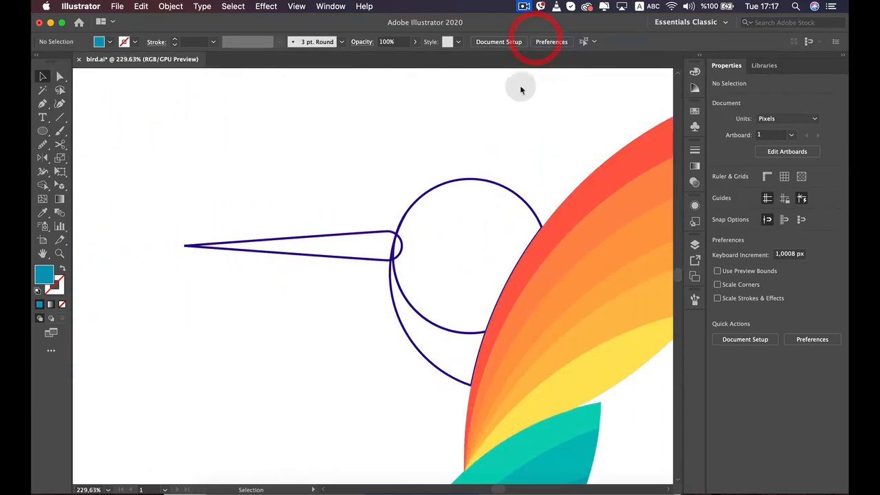
scroll(509, 112, down, 3)
scroll(509, 112, down, 3)
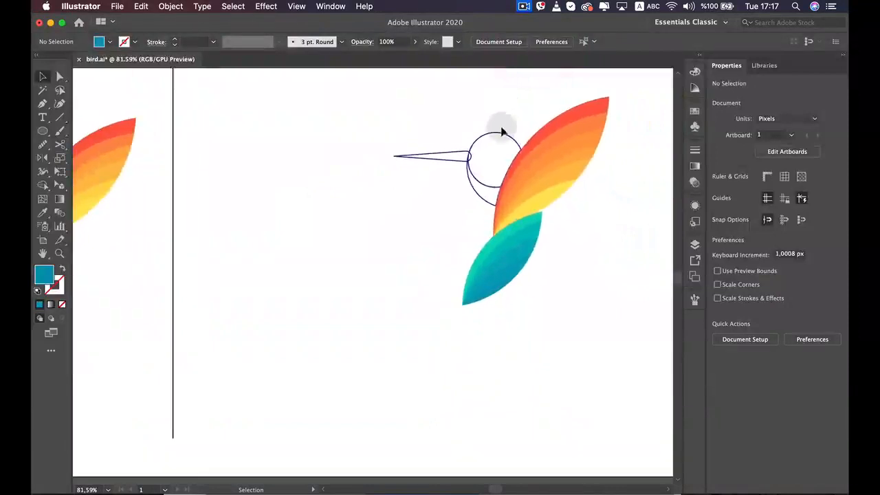
Fill the head circle with the first violet swatch of the color palette using the Eyedropper, and deselect it
click(502, 132)
key(space)
drag(456, 126, 555, 208)
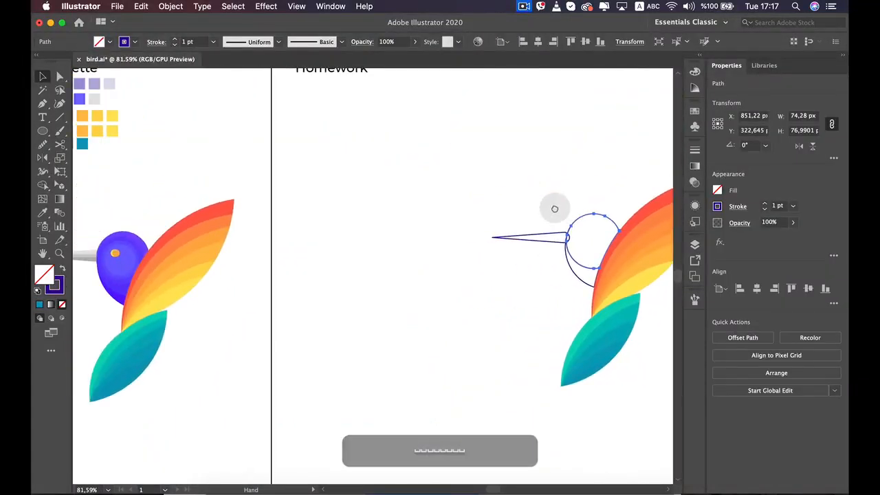
key(space)
drag(318, 137, 361, 151)
key(i)
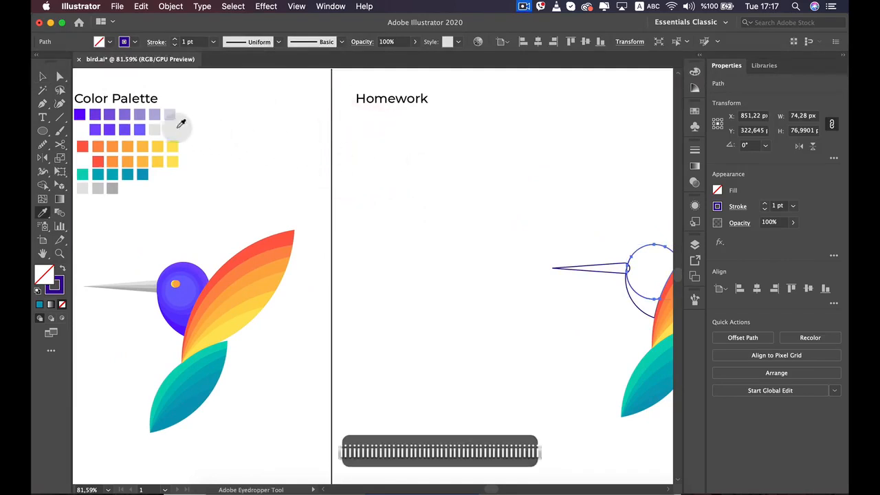
click(81, 112)
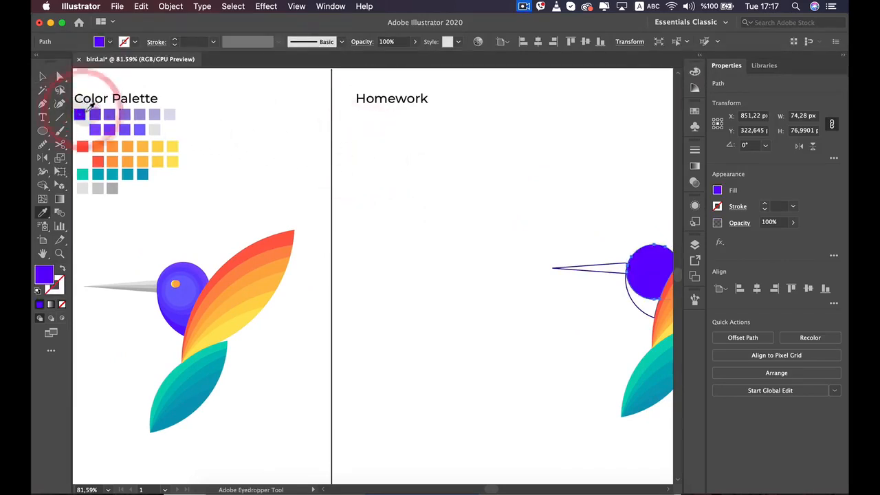
key(v)
click(444, 211)
Fill the crescent-shaped body piece below the head with the head's violet, and deselect it
drag(534, 222, 385, 195)
scroll(461, 255, up, 5)
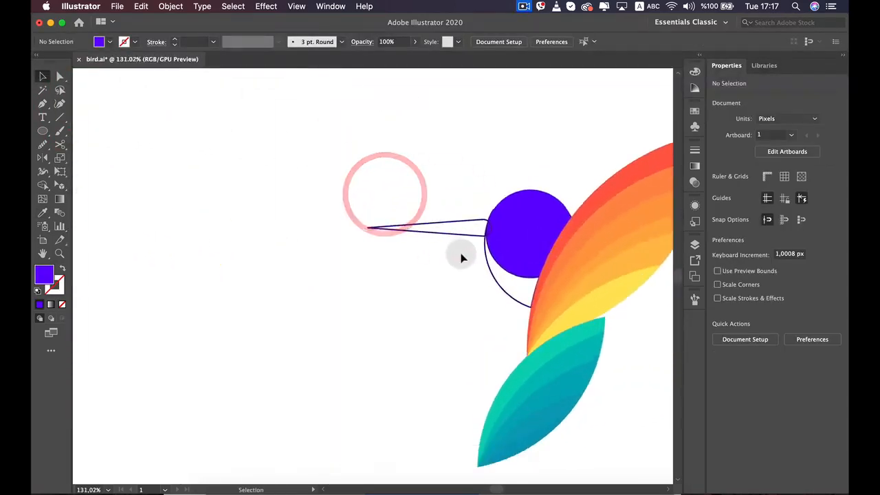
scroll(460, 256, up, 3)
click(510, 184)
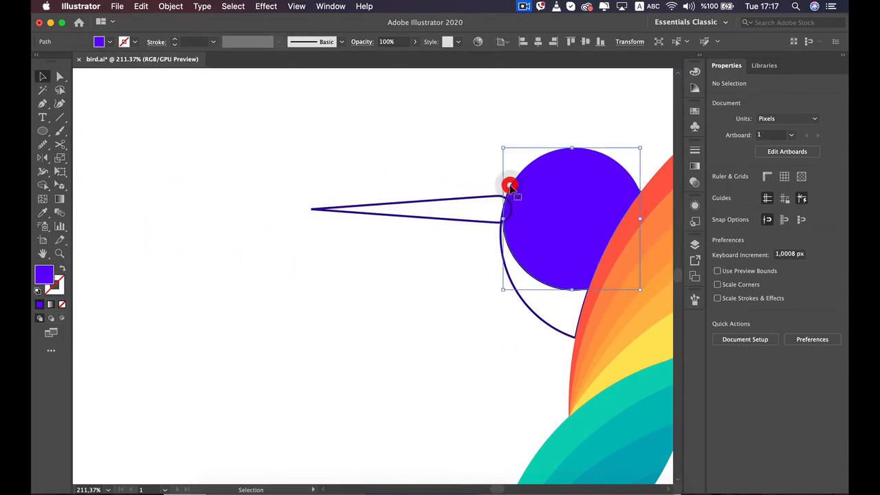
scroll(508, 183, up, 2)
click(522, 332)
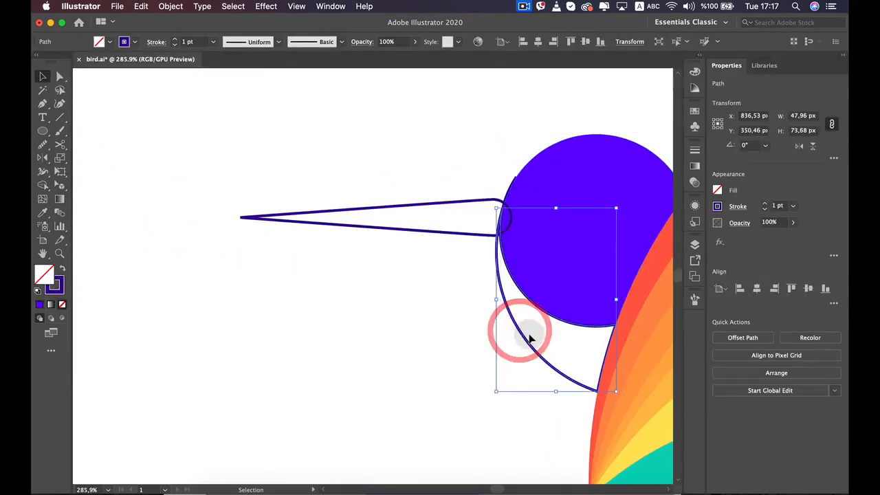
scroll(527, 332, down, 2)
key(shift+x)
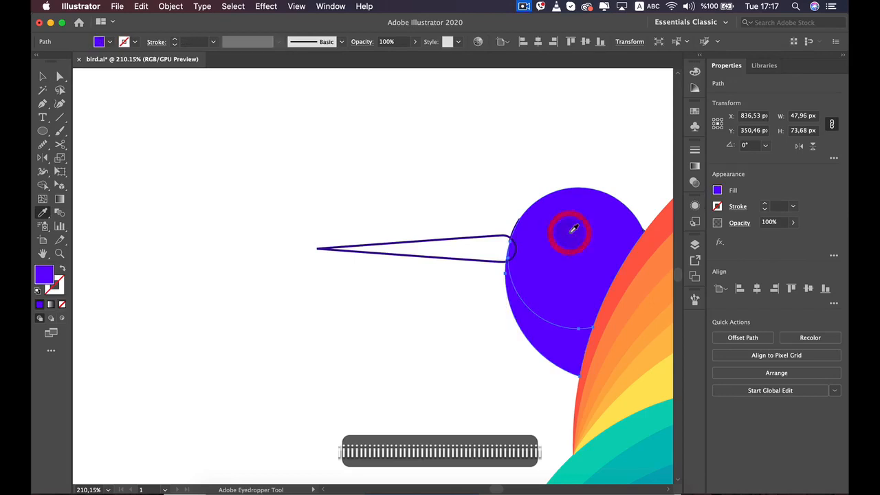
click(444, 200)
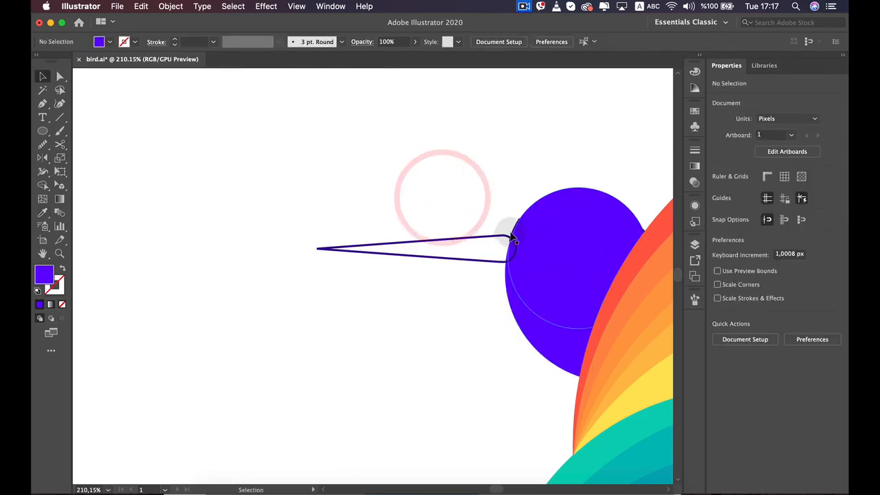
Delete the thin leftover outlined sliver on the head's edge above the beak
scroll(515, 228, up, 6)
scroll(515, 229, up, 2)
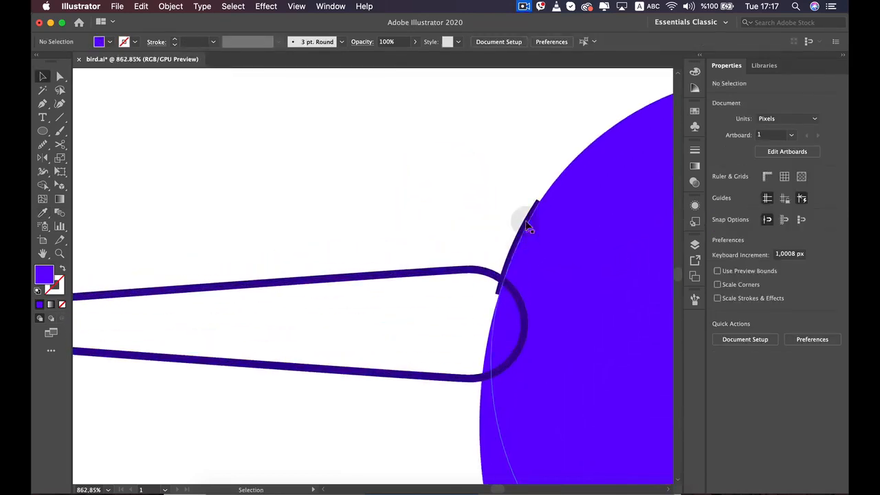
scroll(527, 227, up, 6)
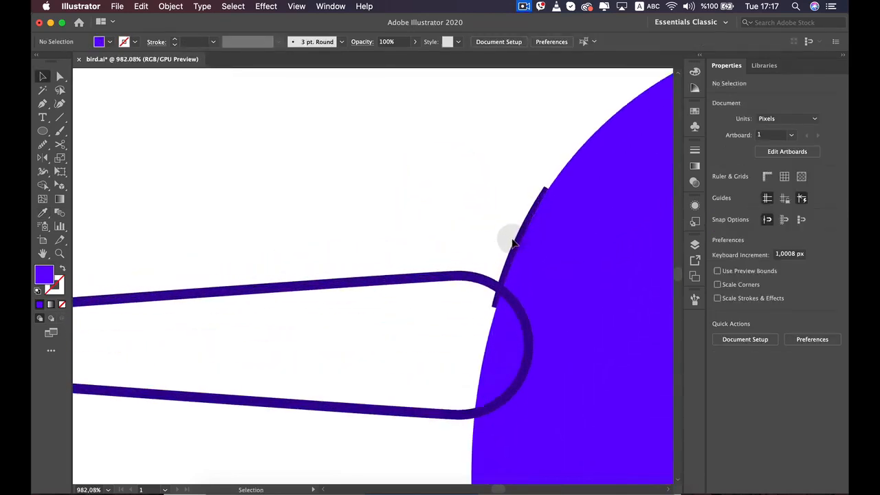
click(520, 283)
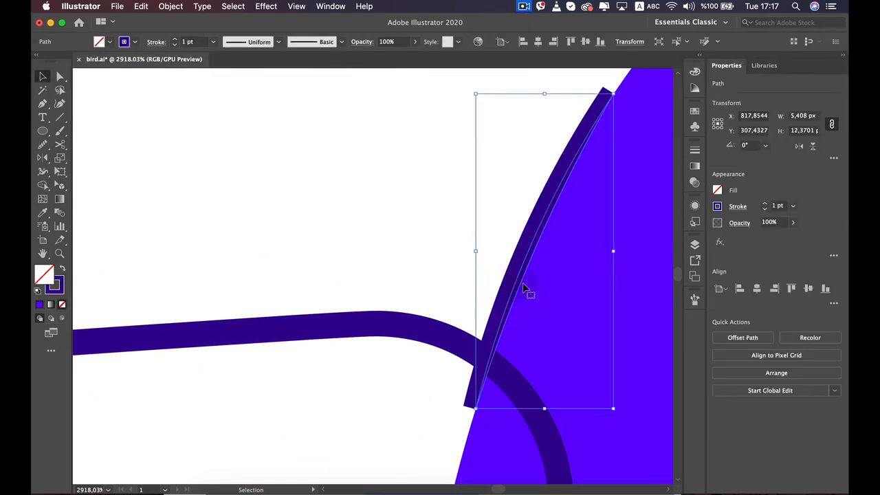
key(BackSpace)
scroll(524, 287, down, 10)
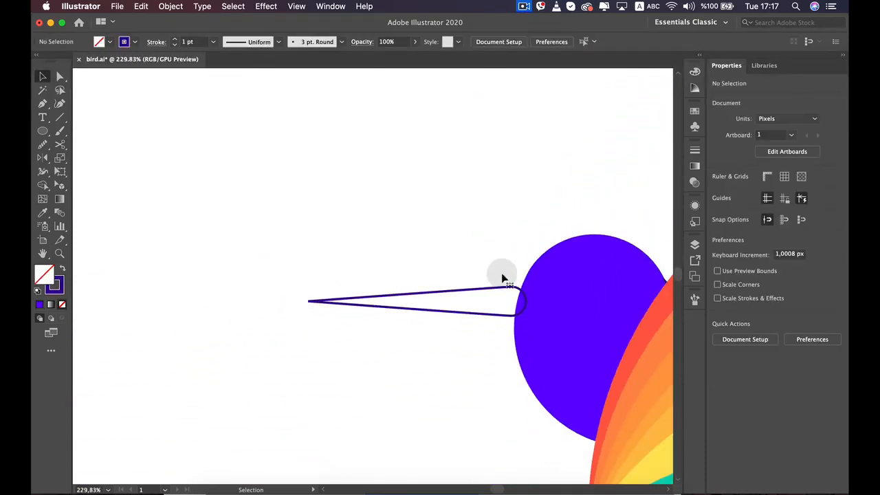
Stretch the beak's tip outward to about 118 px long, nudge the beak further into the head, and deselect it
click(492, 294)
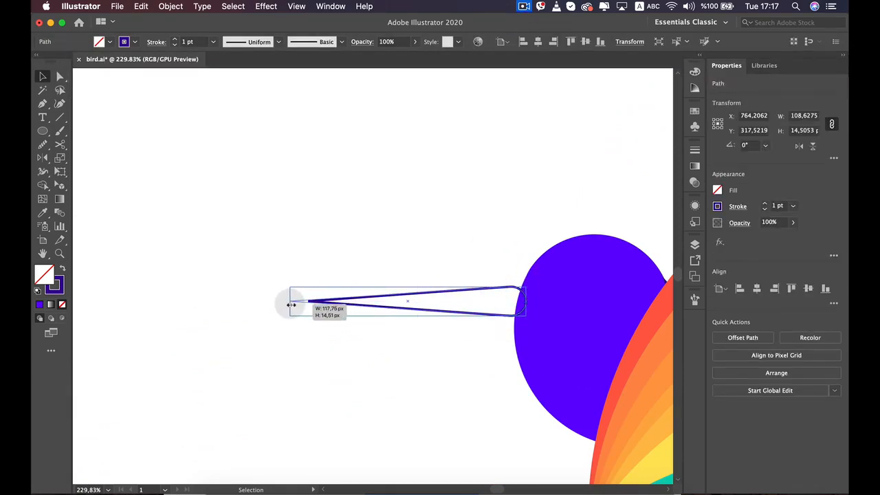
drag(291, 304, 290, 304)
key(Right)
key(Right)
key(Right)
key(Right)
key(Right)
key(Right)
key(Right)
key(Right)
key(Right)
key(Right)
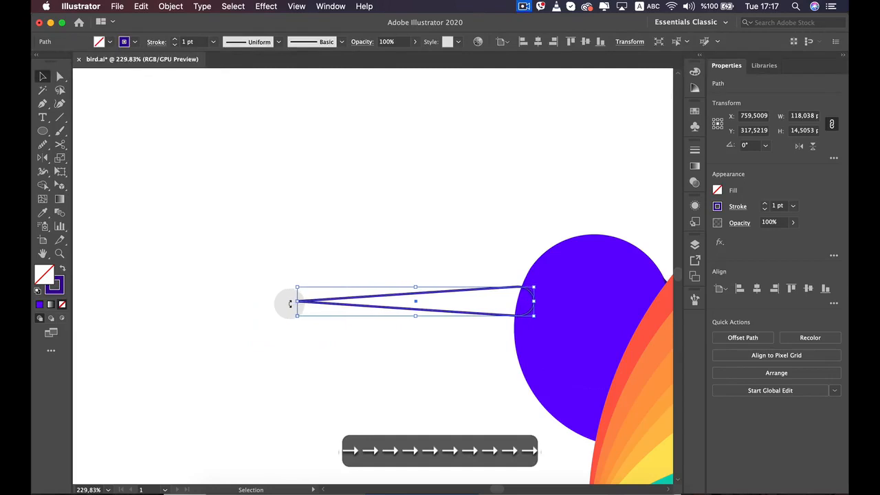
key(Right)
key(Right)
key(Right)
key(Right)
key(Right)
click(322, 376)
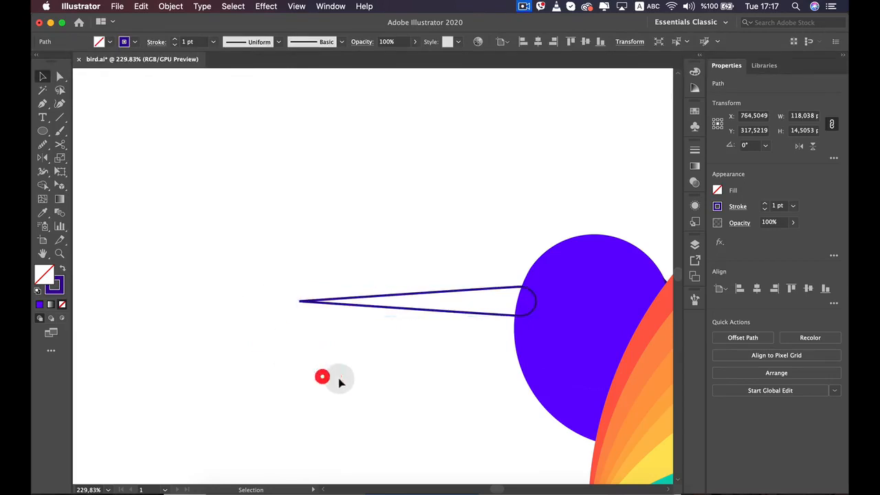
Send the outlined beak backward until it sits behind the violet head, and deselect it
click(426, 294)
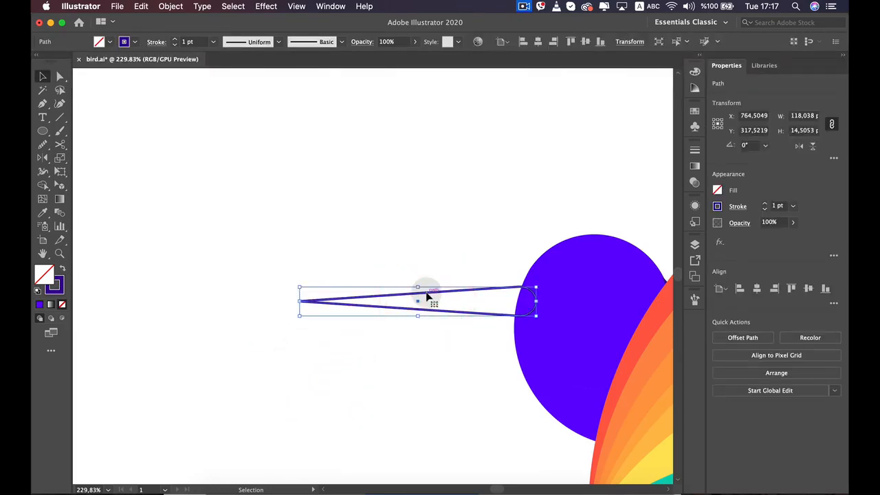
key(a)
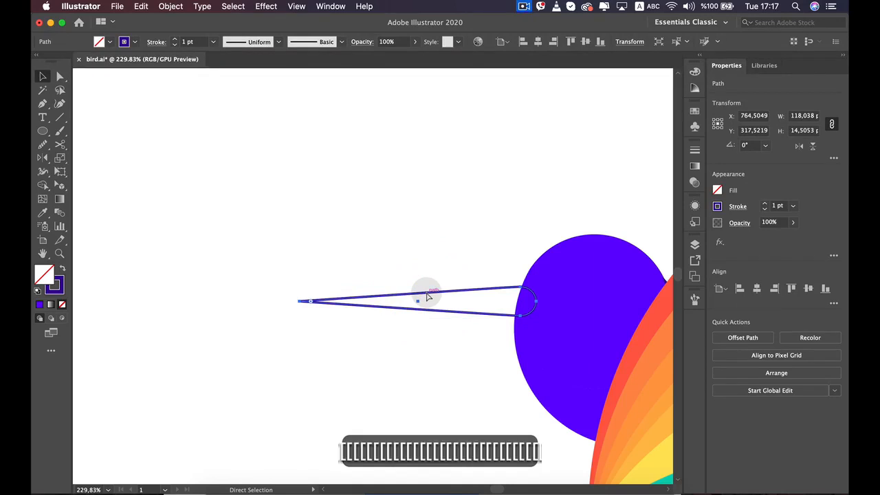
key(super+[)
key(super+[)
key(super+[)
key(super+[)
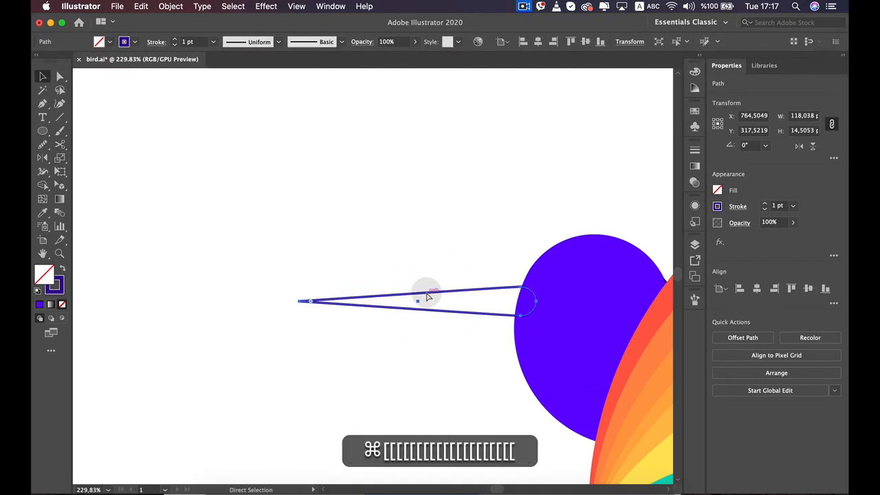
click(442, 383)
Compare the homework bird with the reference bird and the color palette
scroll(442, 383, down, 5)
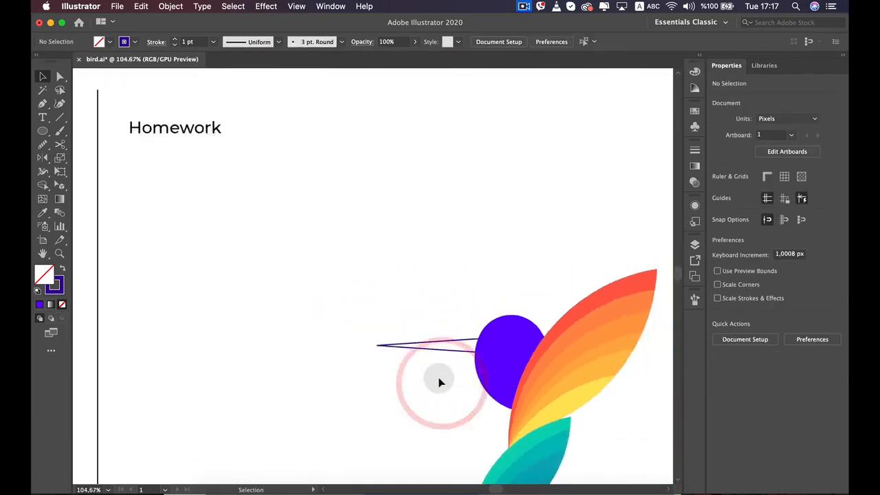
key(space)
drag(382, 355, 341, 261)
key(space)
drag(296, 227, 585, 222)
key(space)
drag(491, 291, 436, 306)
scroll(435, 307, down, 3)
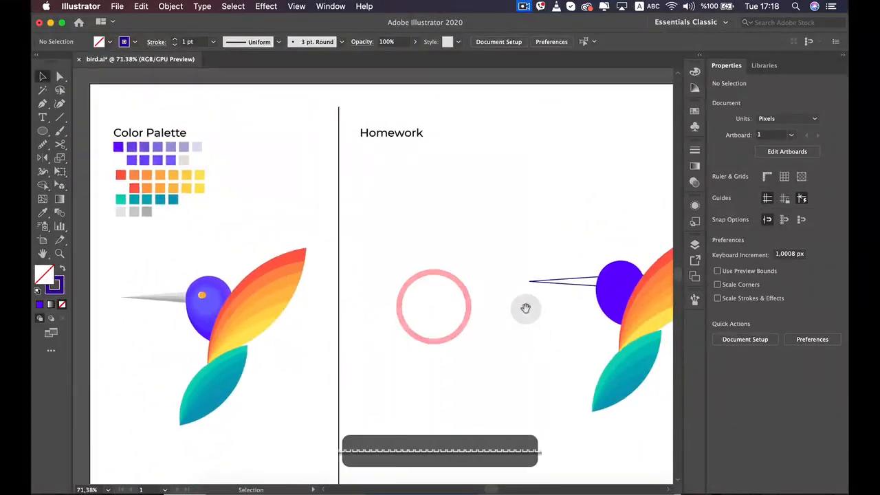
drag(525, 308, 422, 282)
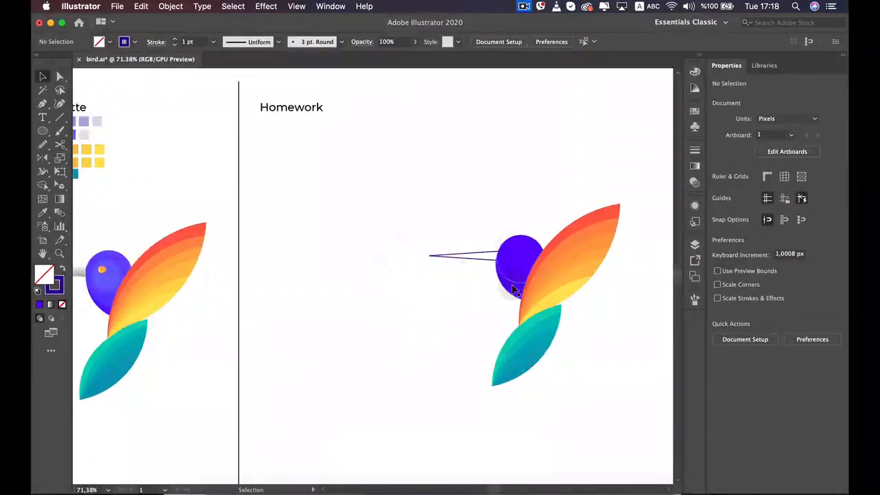
Lighten the fill of the crescent below the head to violet 672AFF, and deselect it
scroll(514, 268, up, 5)
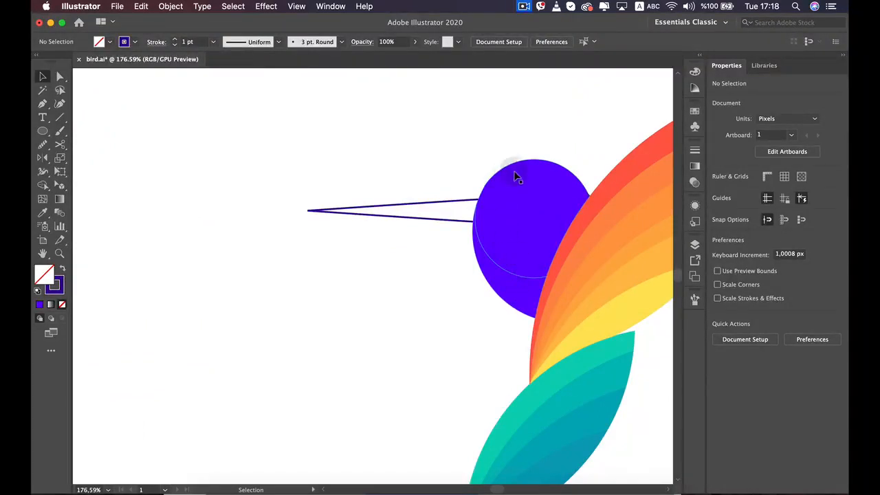
click(504, 288)
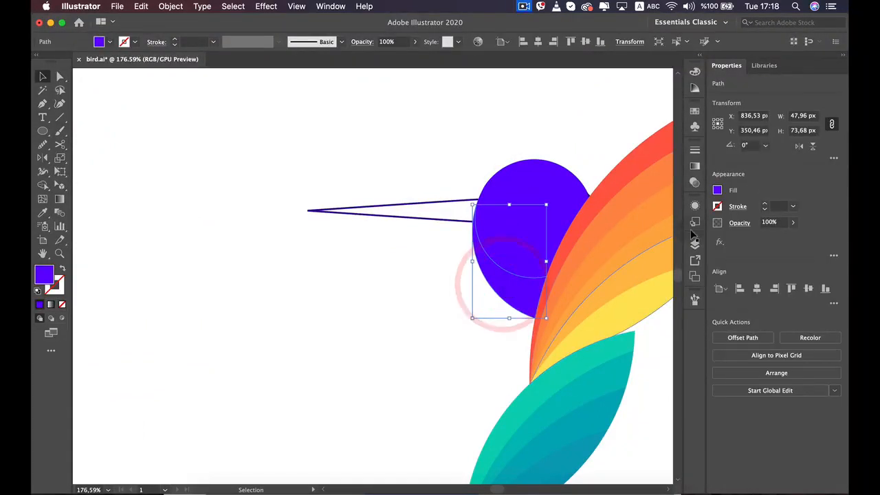
click(717, 191)
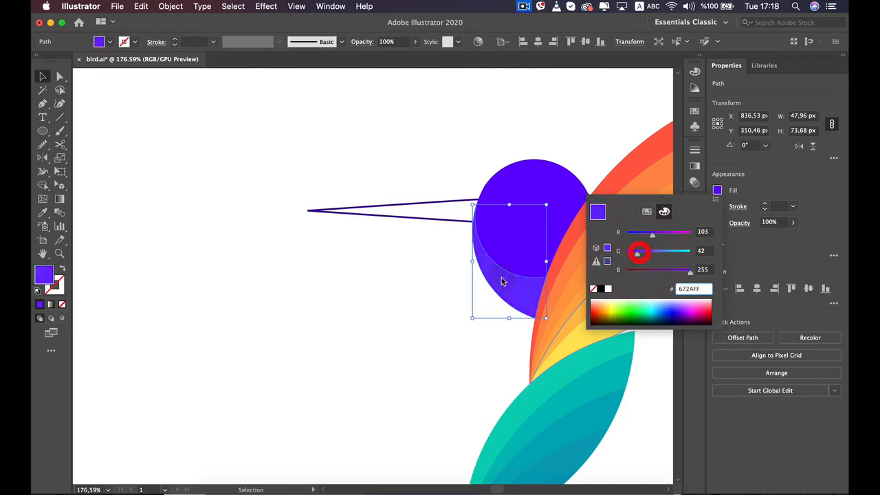
click(428, 301)
click(419, 317)
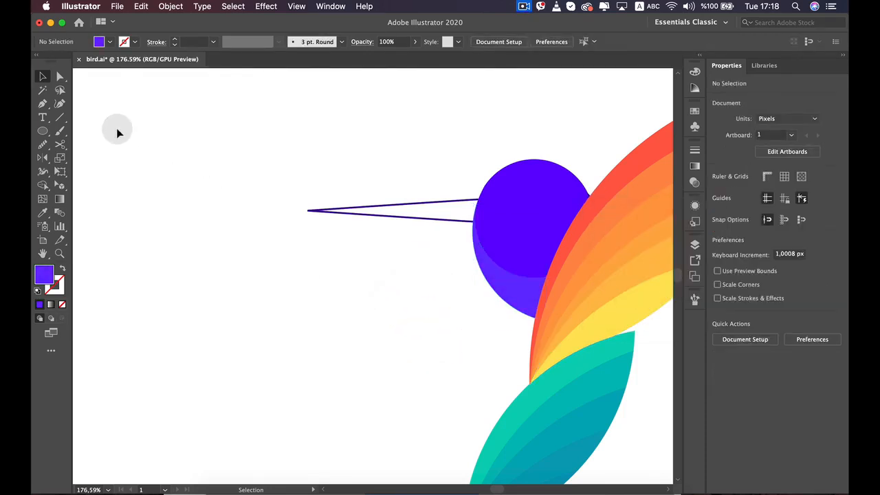
Draw a circle about 130 px in diameter over the head and move it so its edge crosses the crescent below
click(43, 131)
drag(491, 124, 629, 240)
key(shift+cmd+a)
key(b)
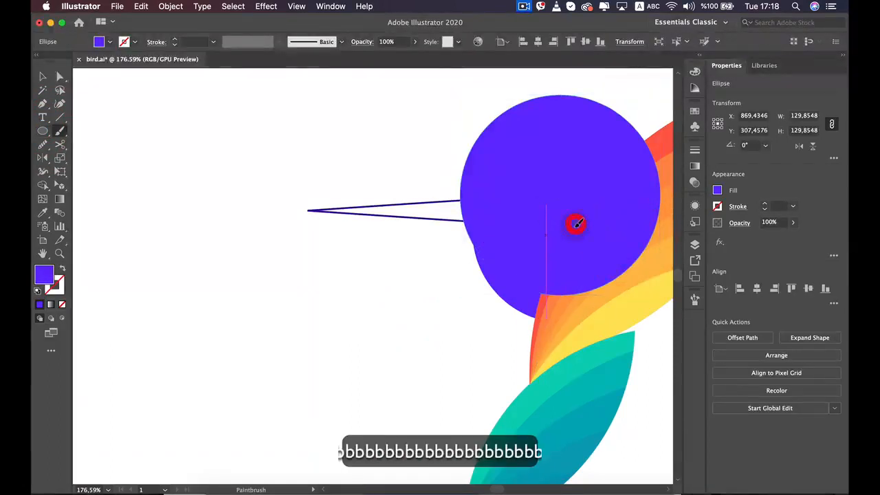
key(v)
drag(544, 200, 525, 198)
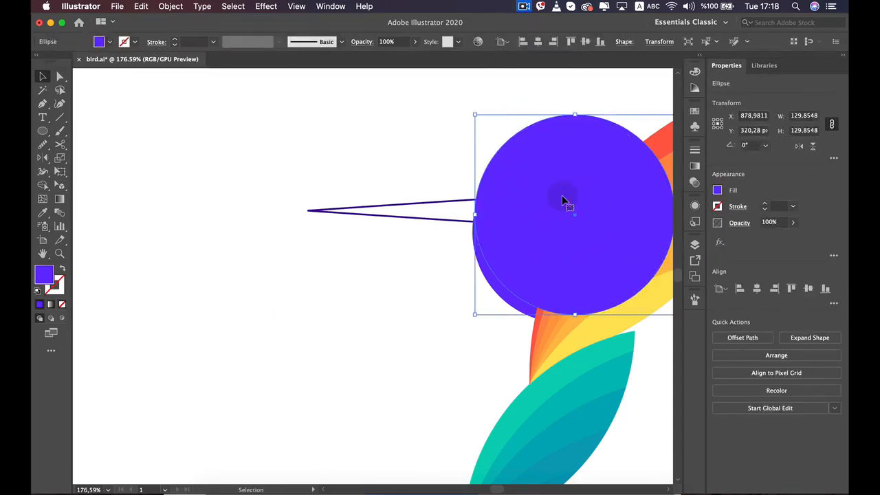
click(561, 202)
click(571, 270)
click(512, 306)
super+click(583, 264)
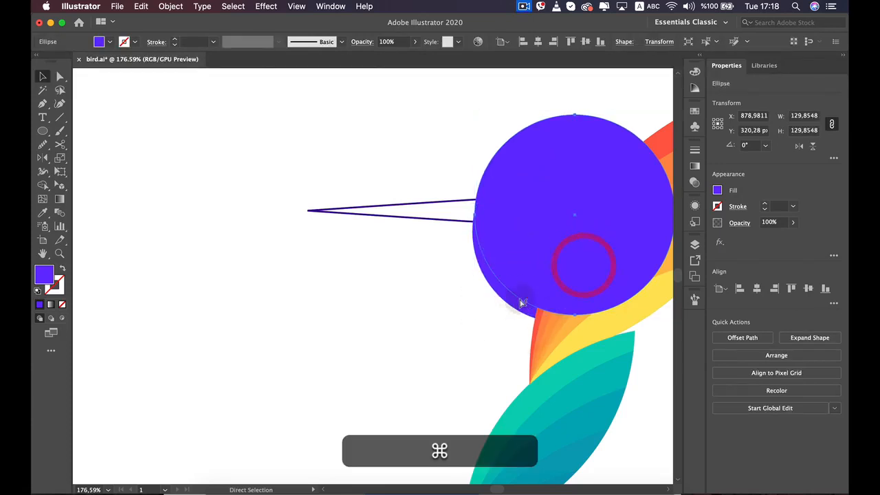
super+click(489, 319)
super+click(501, 298)
super+click(582, 260)
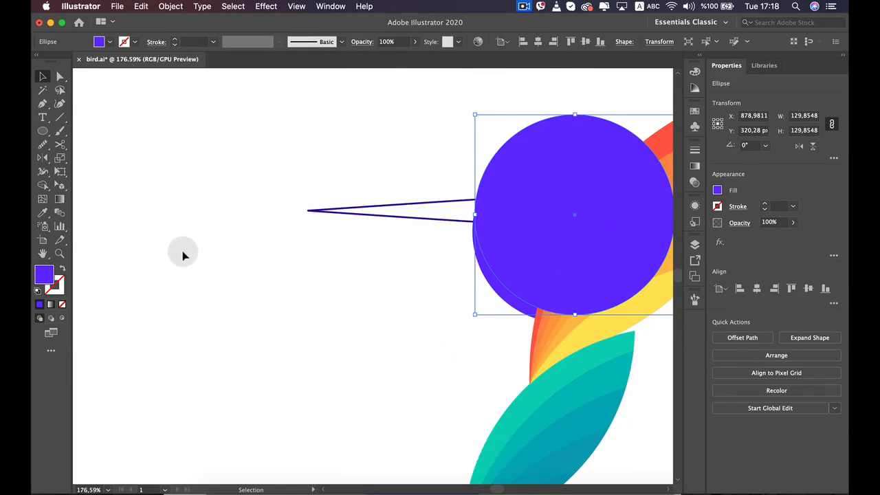
click(399, 326)
Select the crescent and the large circle, and remove the circle's excess area with the Shape Builder, splitting the crescent along its edge
shift+click(510, 298)
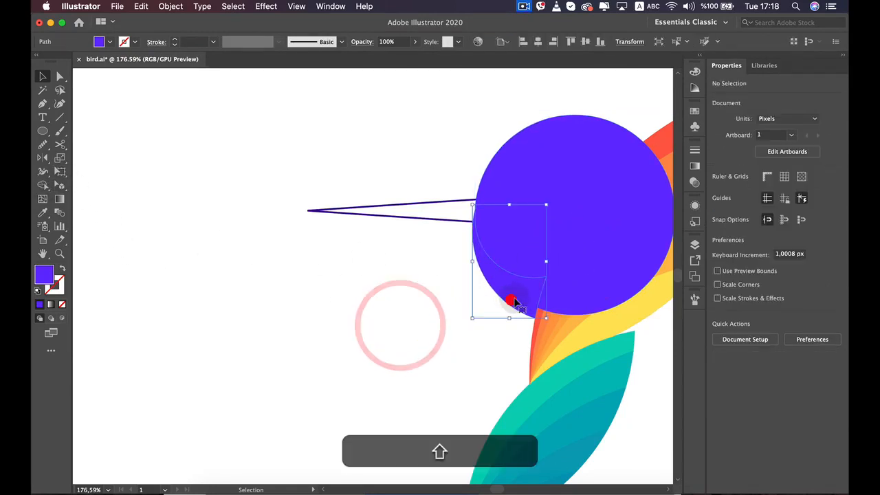
shift+click(563, 243)
click(42, 185)
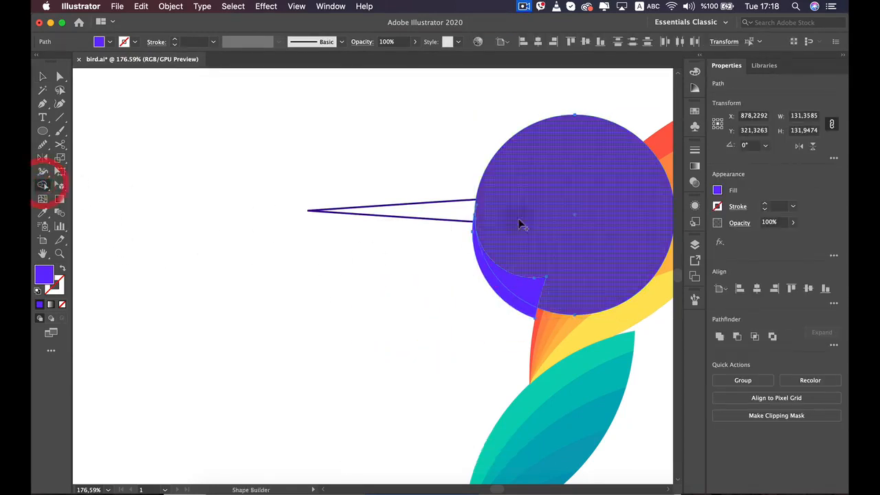
alt+super+click(525, 219)
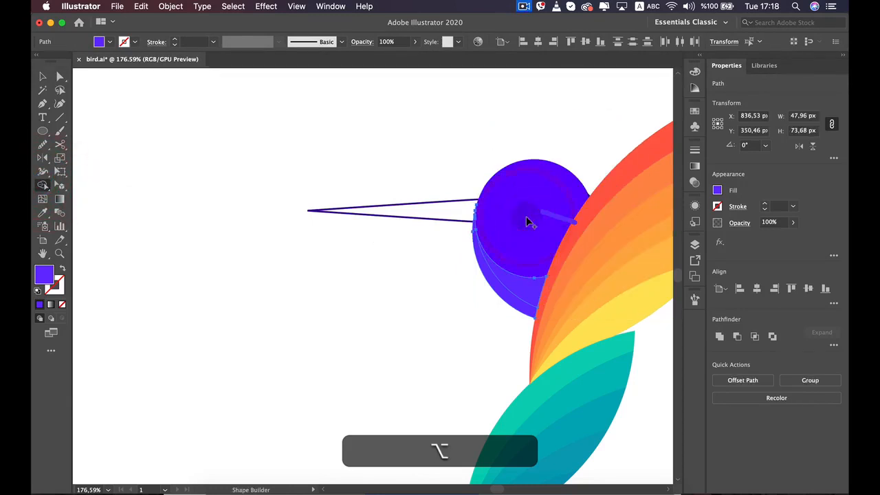
Select the inner crescent piece directly below the head and open its fill color for editing
key(v)
click(516, 290)
click(477, 344)
click(521, 299)
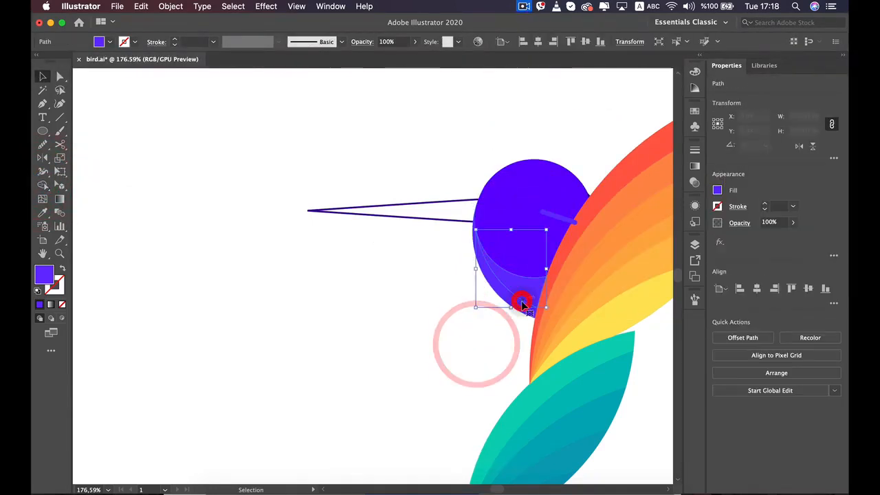
click(718, 191)
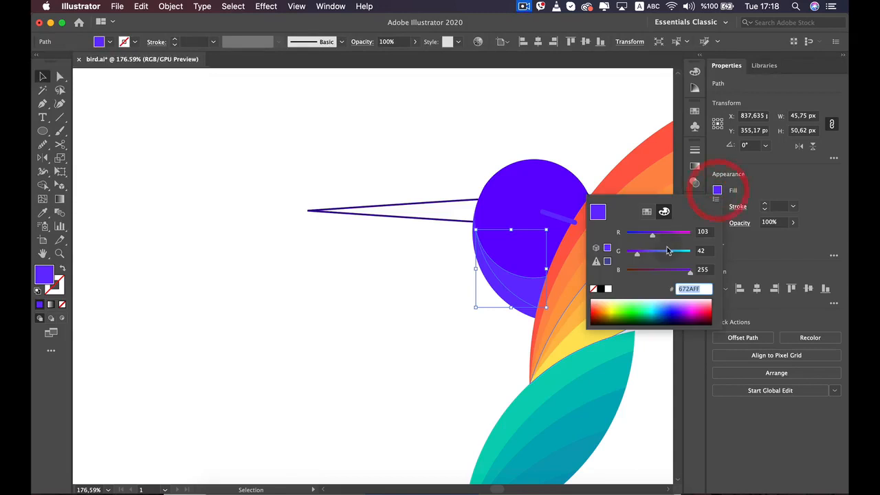
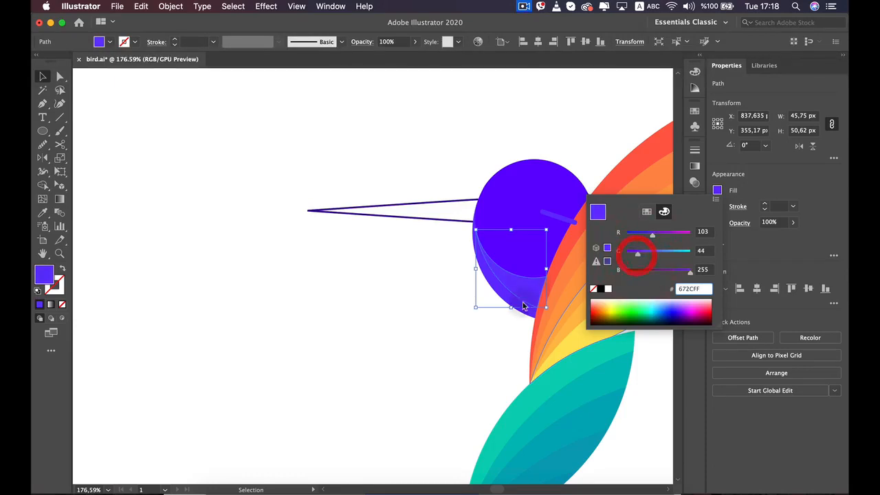
Finish the inner crescent's fill at 672CFF, set the outer crescent's fill to 6745FF, and deselect it
click(451, 334)
click(524, 311)
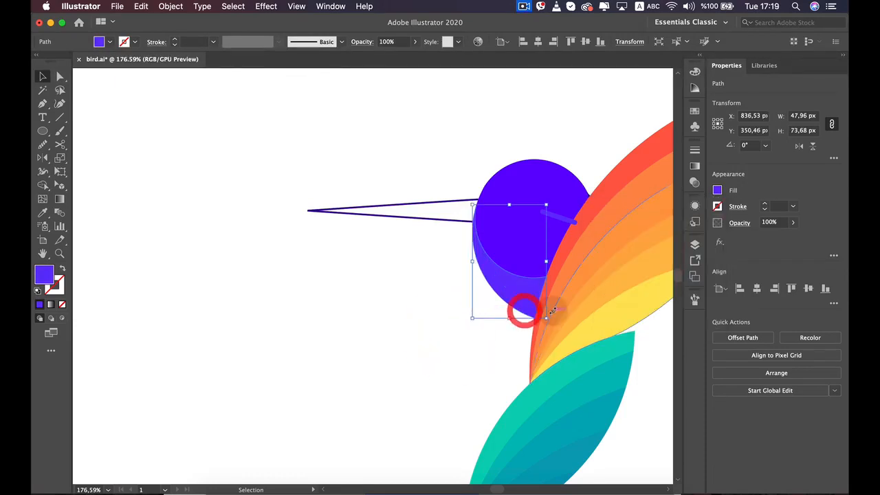
click(717, 191)
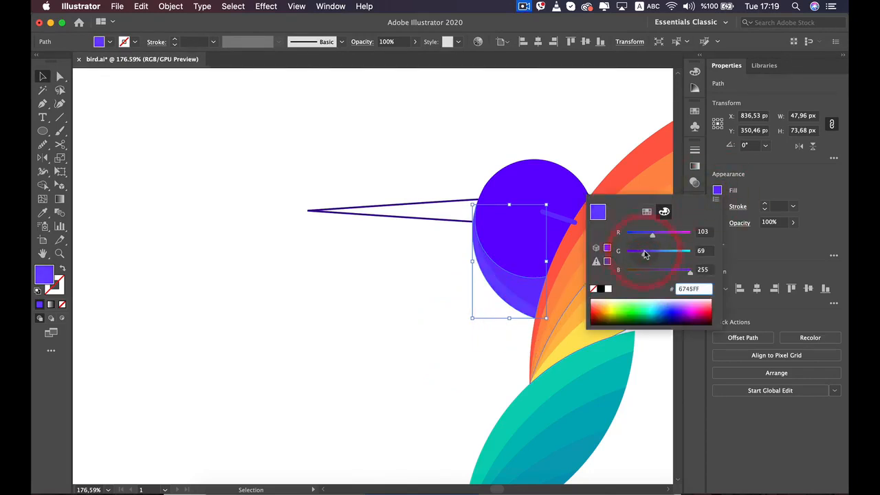
click(470, 346)
click(442, 361)
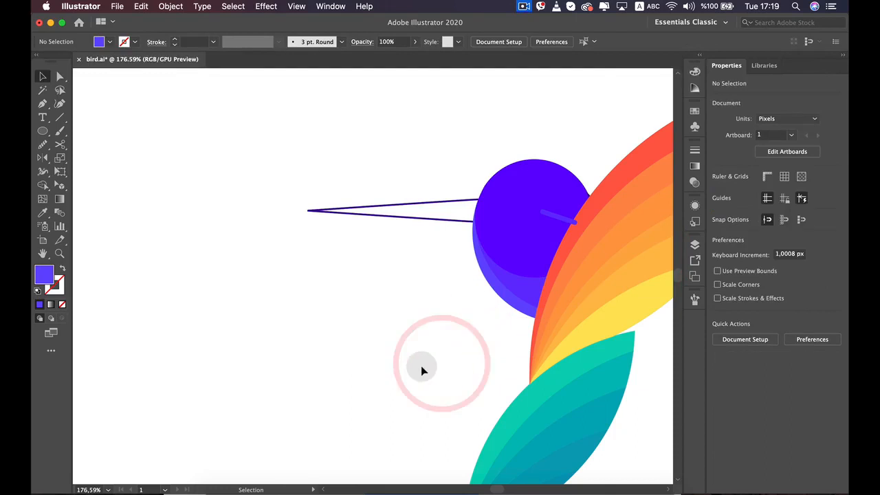
Delete the short violet line lying across the head beside the wing
alt+scroll(418, 364, down, 3)
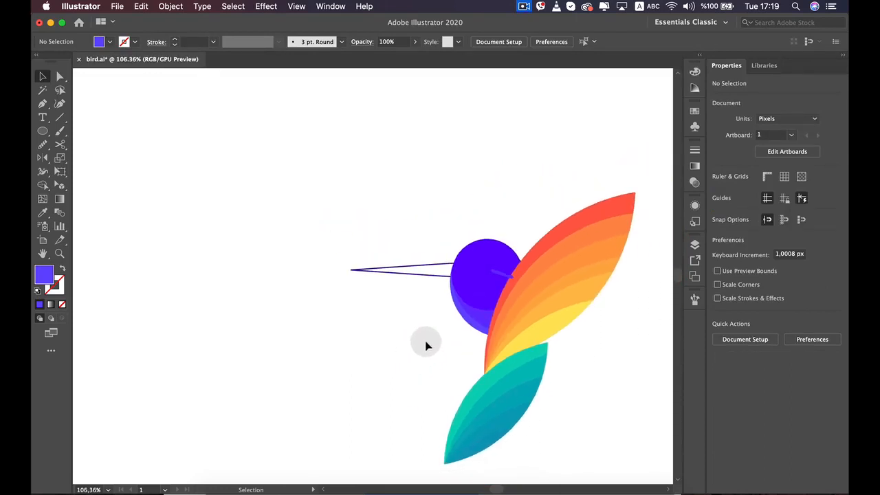
alt+scroll(509, 275, up, 2)
click(497, 282)
key(BackSpace)
key(BackSpace)
key(BackSpace)
key(BackSpace)
key(BackSpace)
key(BackSpace)
key(BackSpace)
key(BackSpace)
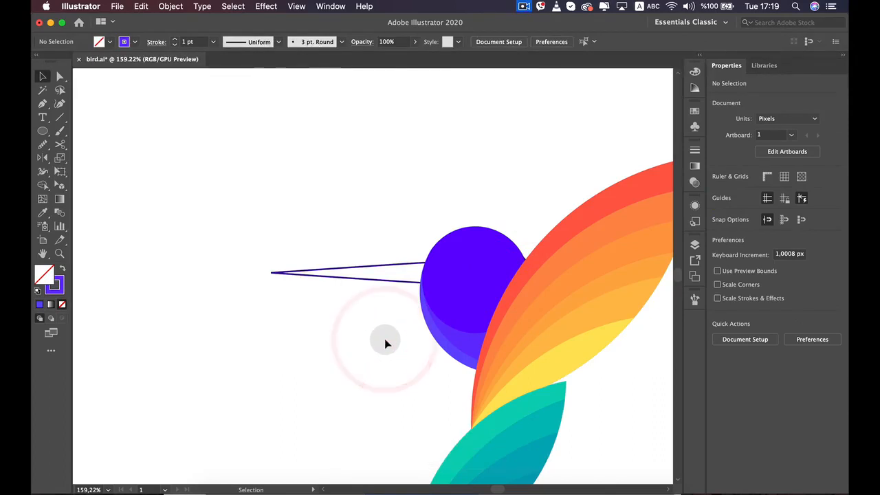
Delete the dark violet sliver pieces sticking out between the head and the wing's red edge
alt+scroll(495, 271, up, 10)
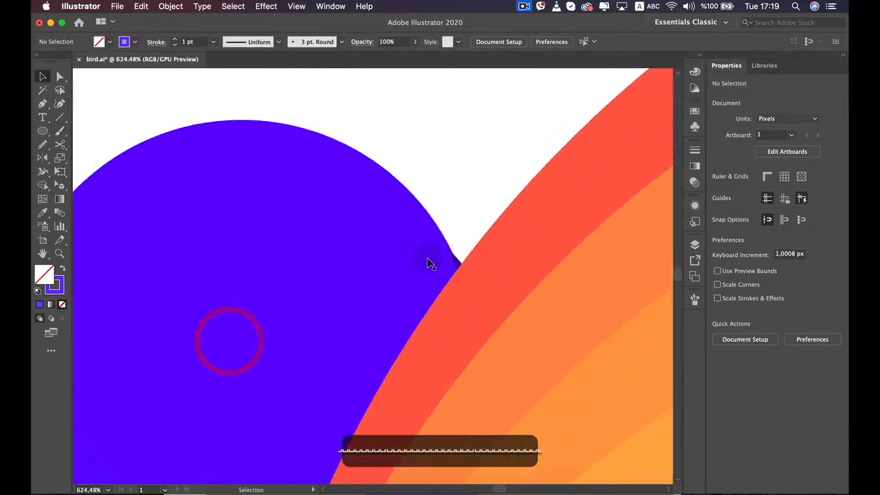
alt+scroll(499, 269, up, 4)
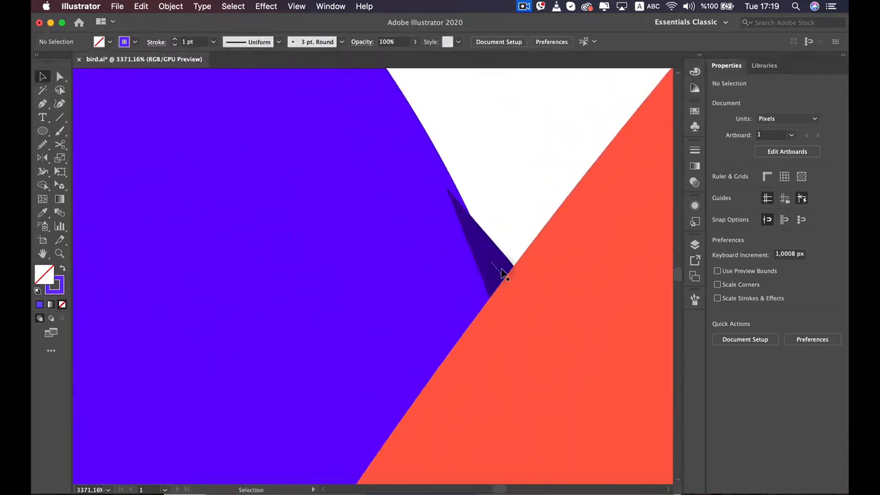
click(502, 272)
key(BackSpace)
key(BackSpace)
key(BackSpace)
key(BackSpace)
key(BackSpace)
key(BackSpace)
key(BackSpace)
key(BackSpace)
key(BackSpace)
click(499, 274)
key(BackSpace)
key(BackSpace)
key(BackSpace)
key(BackSpace)
key(BackSpace)
key(BackSpace)
key(BackSpace)
key(BackSpace)
key(BackSpace)
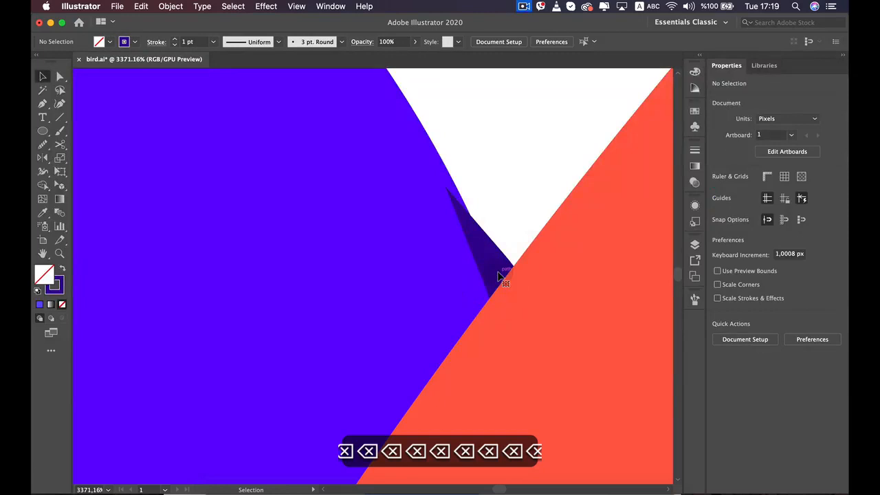
key(BackSpace)
key(BackSpace)
key(BackSpace)
key(BackSpace)
key(BackSpace)
key(BackSpace)
key(BackSpace)
key(BackSpace)
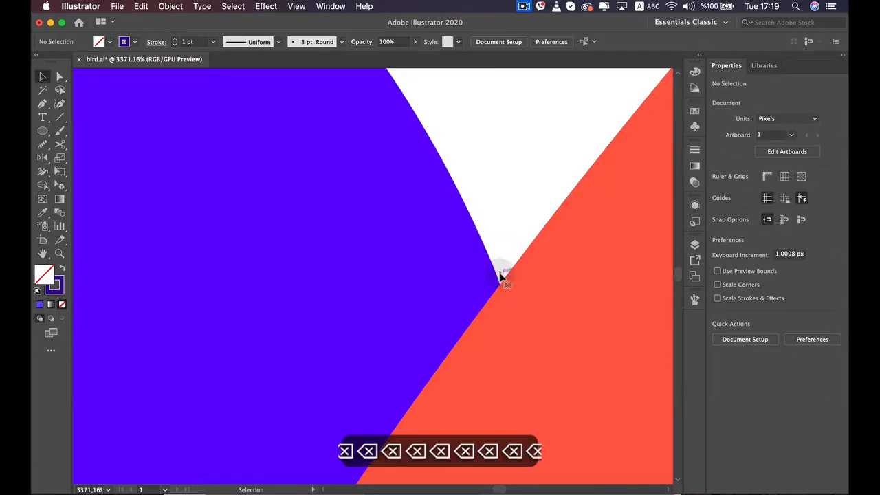
Compare the homework bird with the reference bird and the color palette, especially the shading of the head
scroll(515, 244, down, 5)
scroll(515, 244, down, 4)
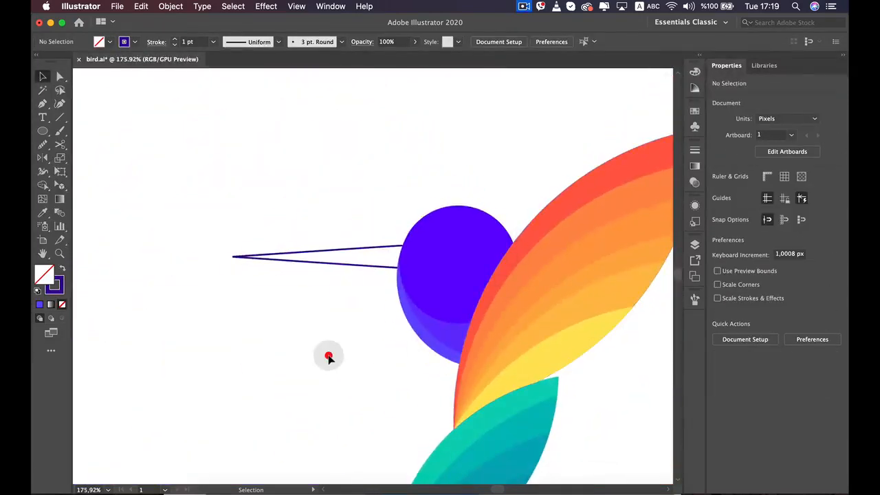
scroll(317, 362, down, 5)
key(space)
drag(317, 361, 446, 271)
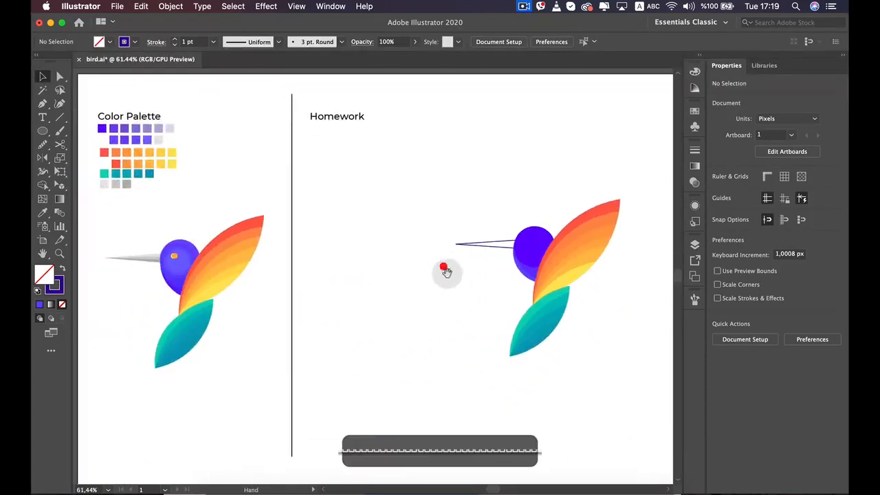
scroll(559, 249, up, 1)
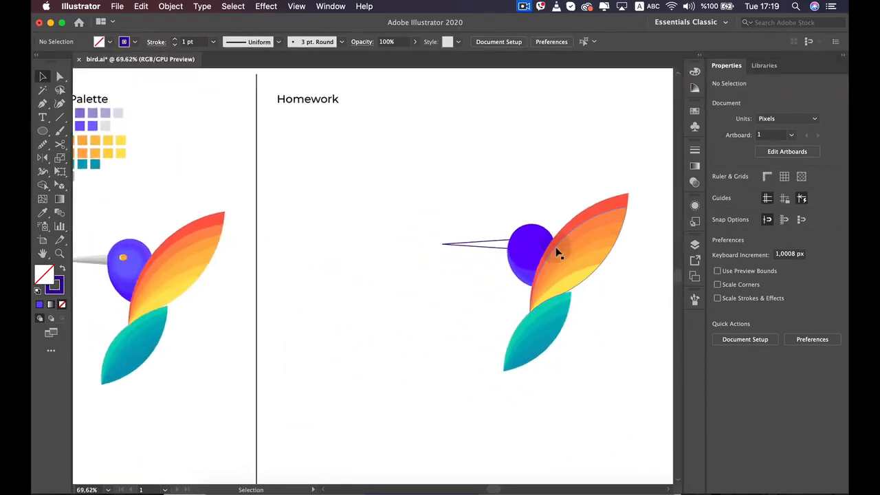
scroll(558, 253, up, 5)
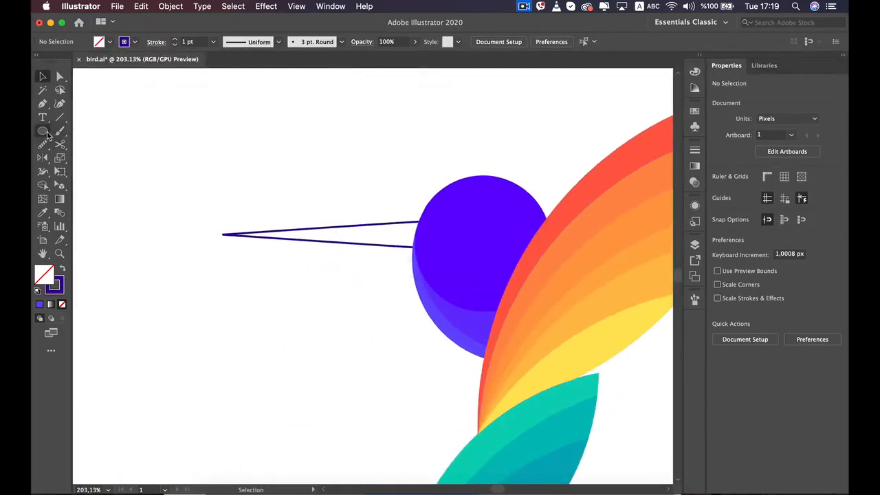
click(44, 131)
scroll(392, 190, up, 2)
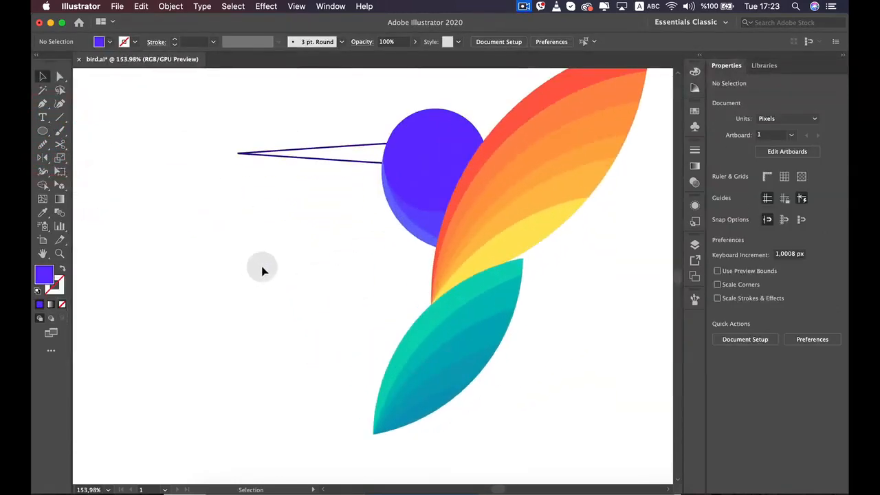
scroll(262, 267, up, 1)
drag(348, 200, 262, 295)
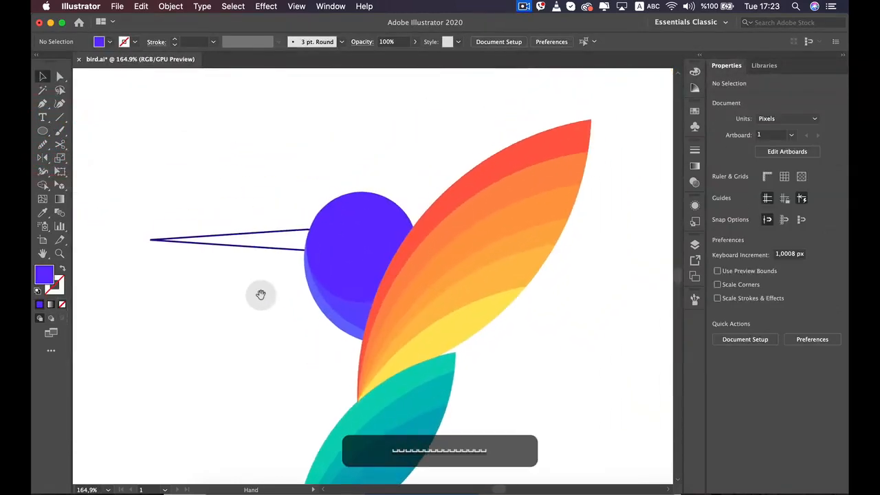
Draw a circle about 170 px in diameter over the head and wing, and switch the document to the outline view
click(43, 131)
drag(358, 193, 411, 281)
key(v)
drag(327, 198, 379, 194)
click(296, 6)
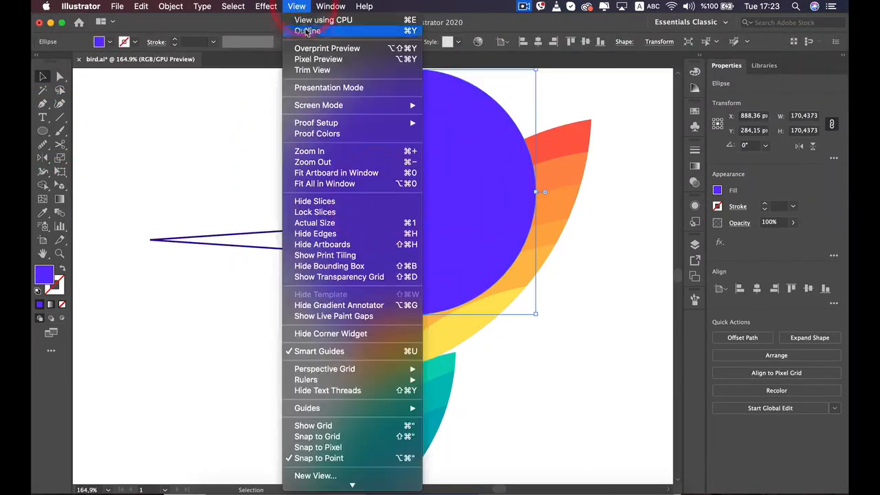
click(307, 31)
Scale the circle down to about 105 px in diameter and move it over the head outline
drag(538, 192, 439, 206)
scroll(359, 226, up, 2)
scroll(358, 226, up, 3)
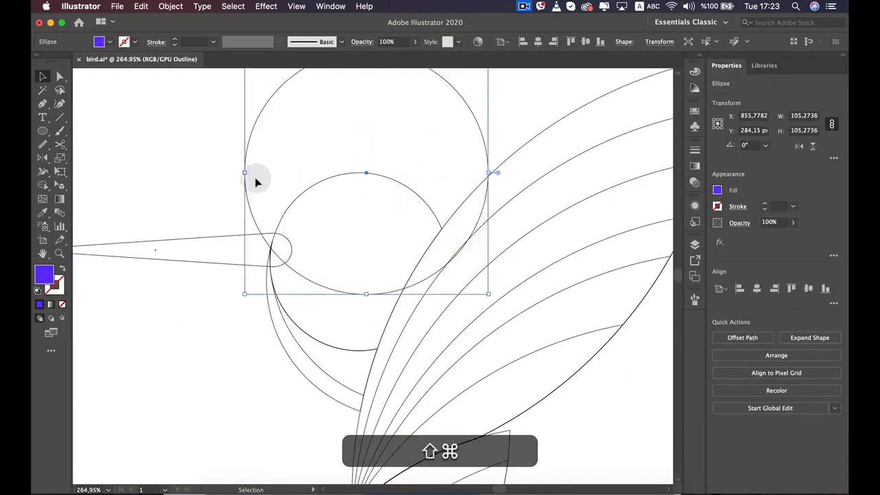
drag(248, 148, 279, 196)
key(Up)
key(Up)
key(Up)
key(Up)
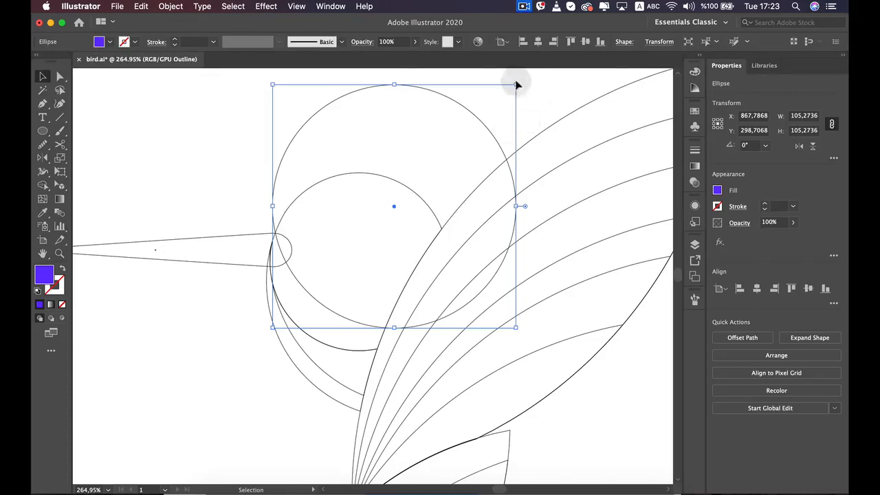
Scale the circle down to about 79 px in diameter and nudge it so its lower edge crosses the head
drag(517, 84, 456, 131)
key(Right)
key(Right)
key(Right)
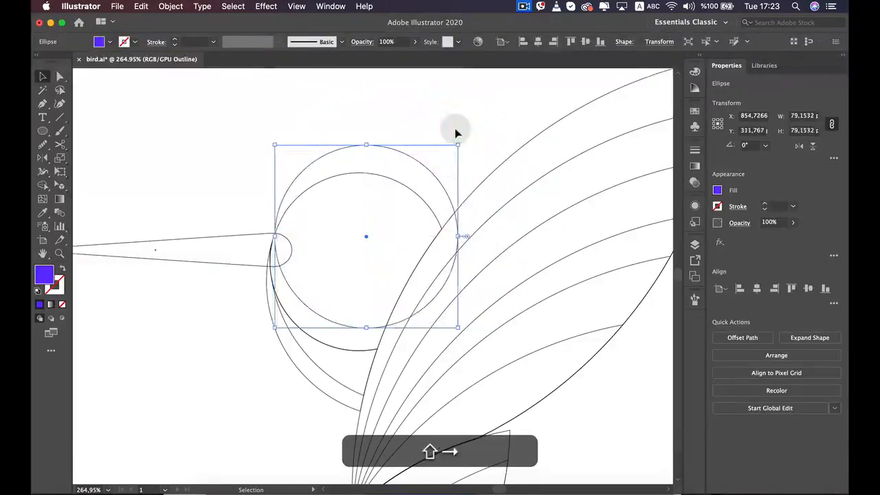
key(Left)
key(Left)
key(Left)
key(Left)
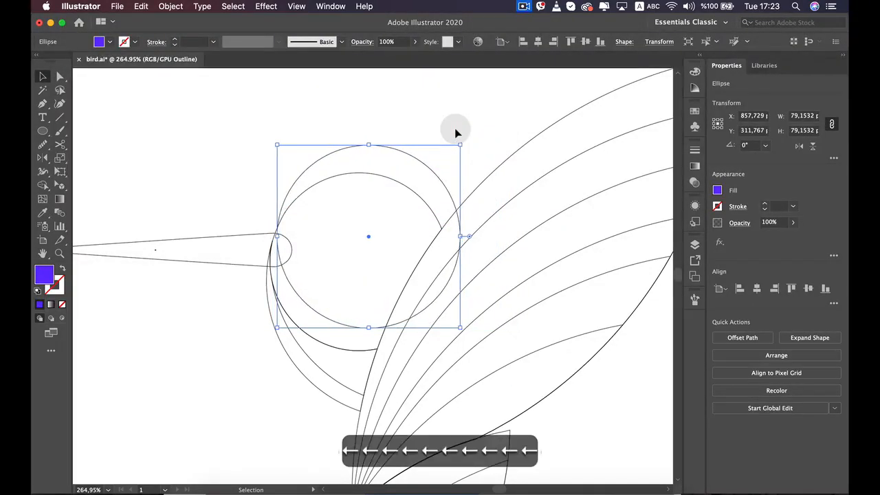
key(Down)
key(Down)
key(Down)
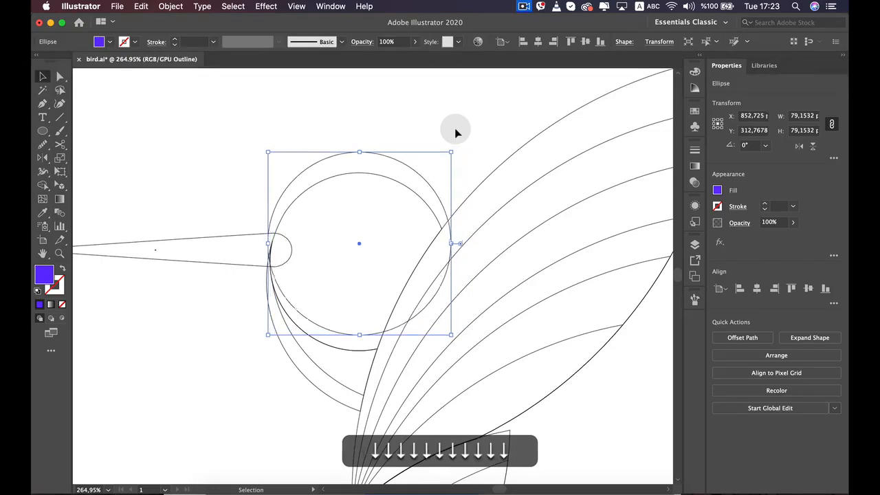
key(Right)
key(Right)
key(Right)
key(Left)
key(Left)
key(Left)
key(Left)
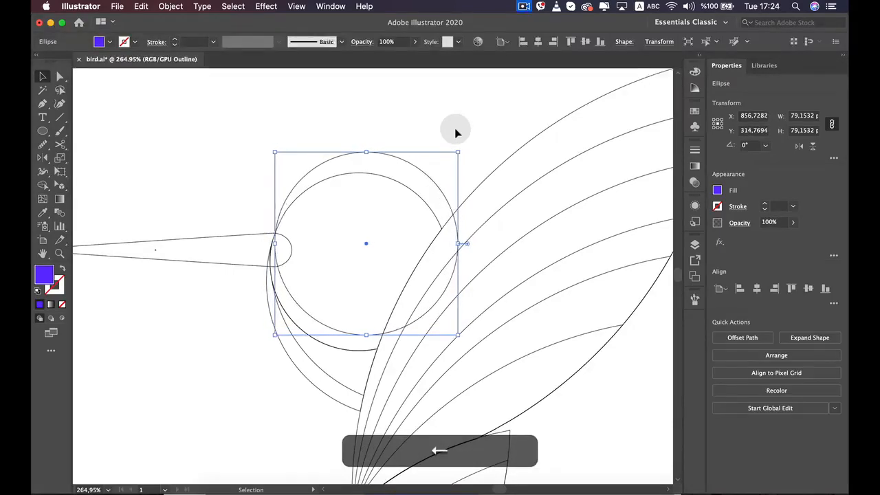
key(Down)
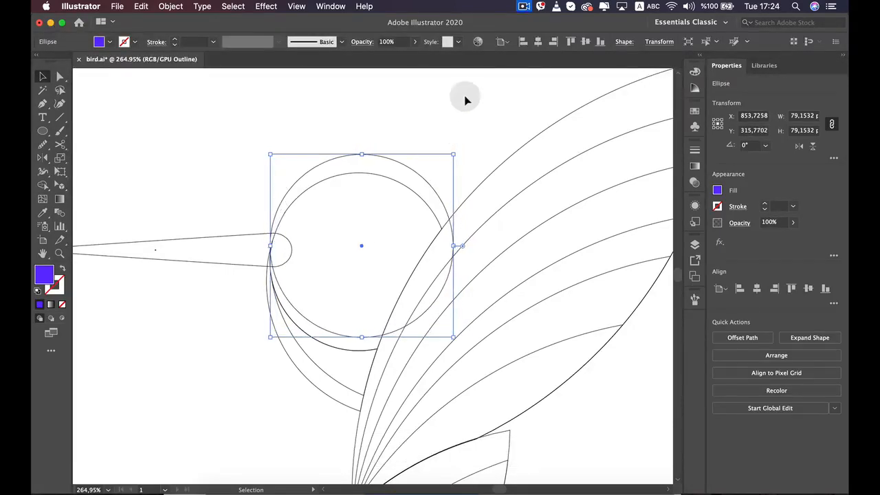
Enlarge the circle to about 118 px in diameter and try different positions for its lower edge across the head
drag(454, 155, 573, 66)
key(Down)
key(Down)
key(Down)
key(Down)
key(Down)
key(Down)
key(Down)
key(Down)
key(Down)
key(Down)
key(Down)
key(Down)
key(Down)
key(Down)
key(Down)
key(Down)
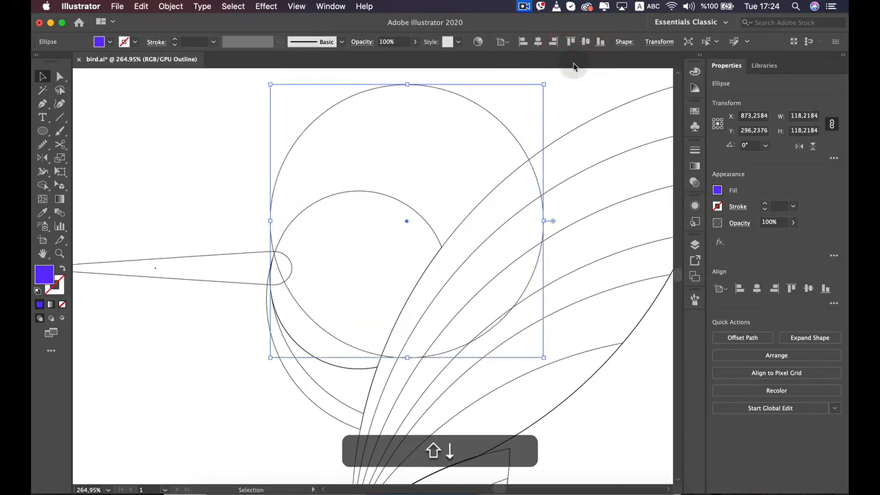
key(Right)
key(Right)
key(Right)
key(Right)
key(Down)
key(Down)
key(Down)
key(Down)
key(Down)
key(Down)
key(Down)
key(Down)
key(Down)
key(Down)
key(Down)
key(Down)
key(Down)
key(Down)
key(Down)
key(Down)
key(Down)
key(Down)
key(Down)
key(Down)
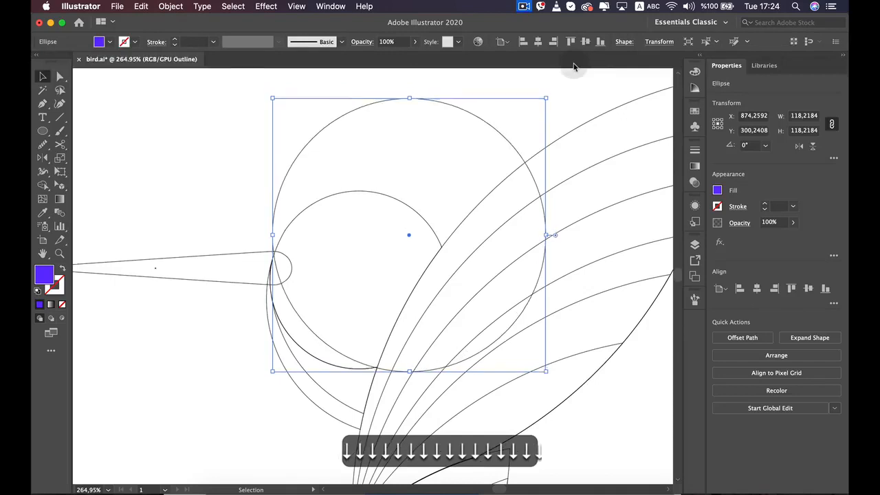
key(Right)
key(Right)
key(Right)
key(Right)
key(Right)
key(Right)
key(Right)
key(Right)
key(Right)
key(Right)
key(shift+Up)
key(shift+Up)
key(shift+Left)
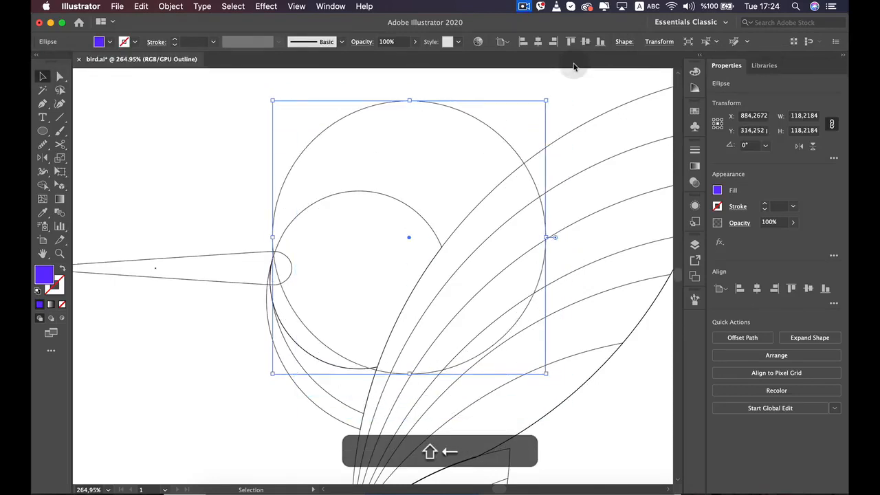
key(Up)
key(Up)
key(Up)
key(Up)
key(Up)
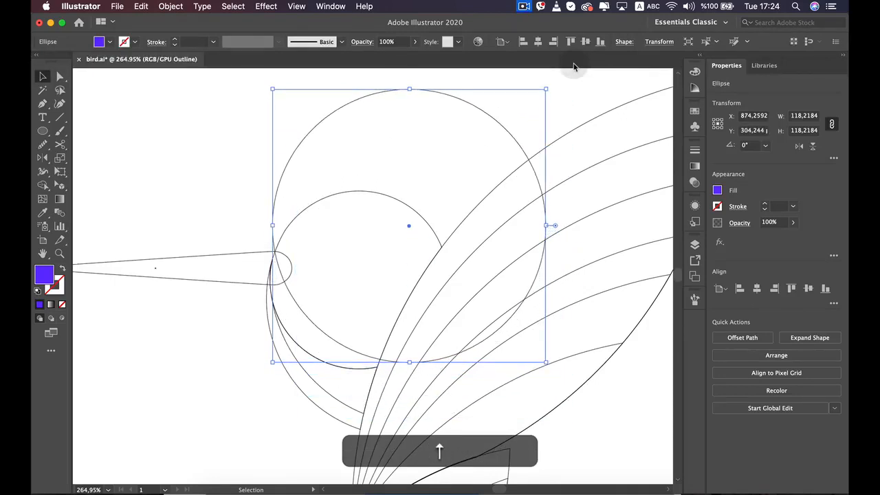
key(shift+Left)
key(shift+Left)
key(shift+Up)
key(shift+Up)
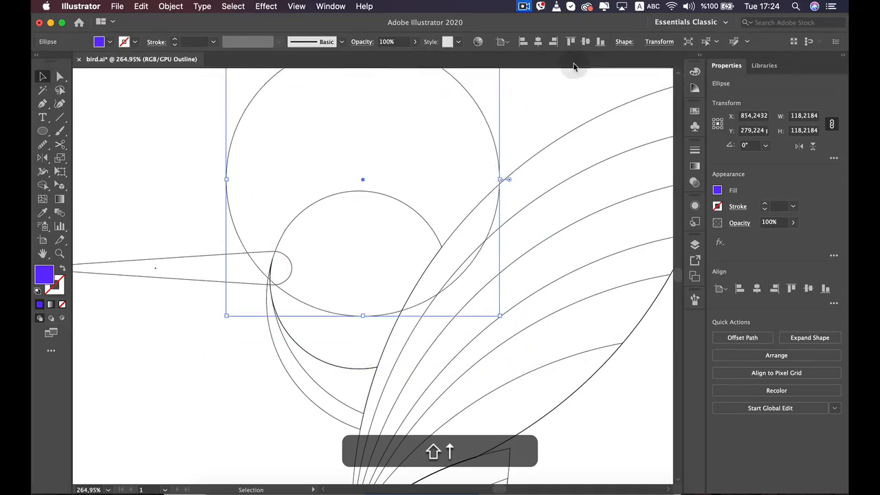
key(Down)
key(Down)
key(Down)
key(Down)
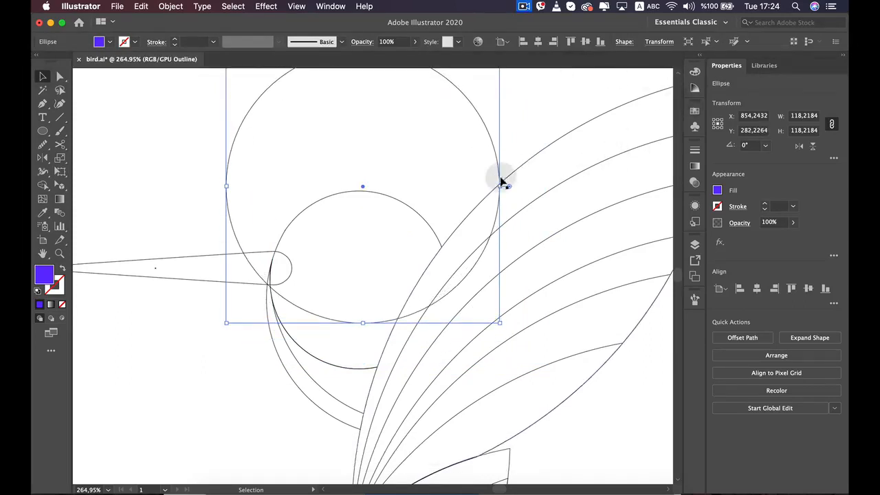
Scale the circle down to about 74 px in diameter and place it slightly above the head outline, sharing its left and right edges
drag(496, 185, 397, 186)
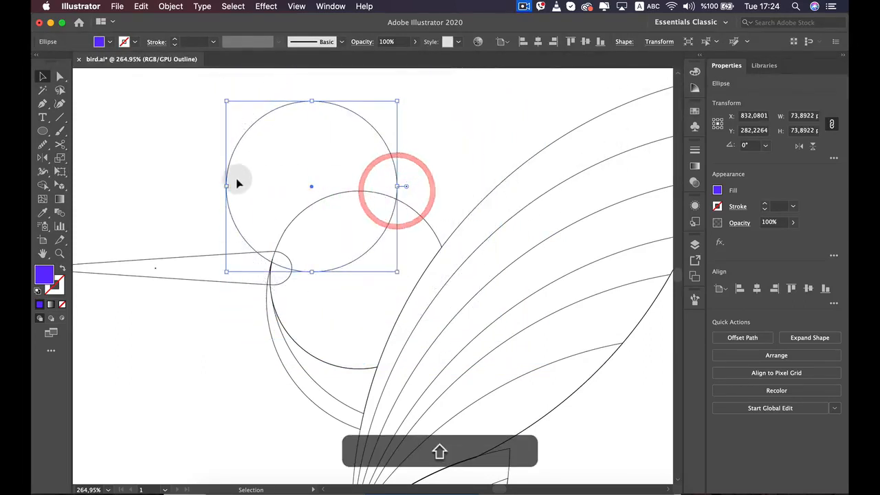
drag(243, 140, 290, 218)
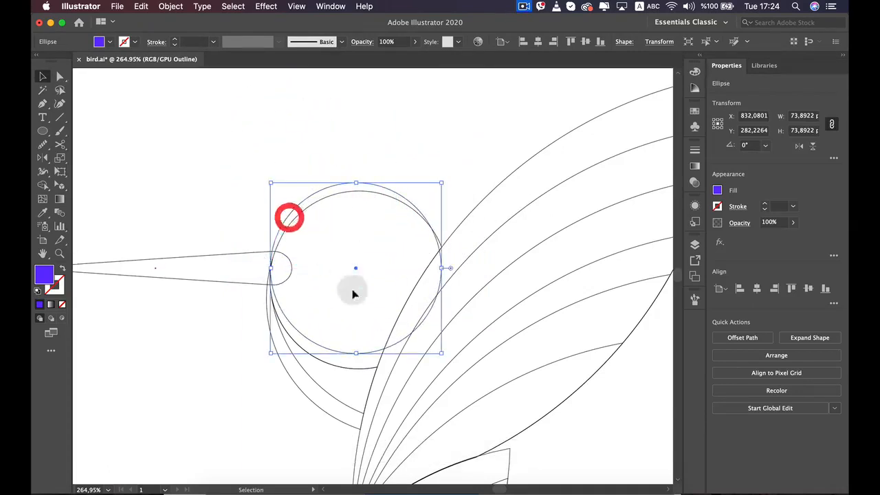
key(shift)
key(Up)
key(Up)
key(Up)
key(Up)
key(Up)
key(Up)
key(Up)
key(Up)
key(Up)
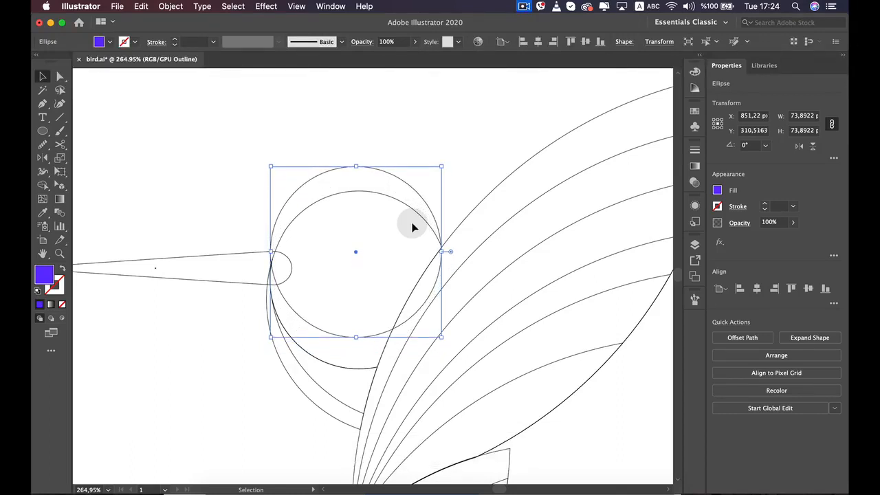
Try to select the head and the circle, and remove the circle's excess area above the head with the Shape Builder
click(170, 172)
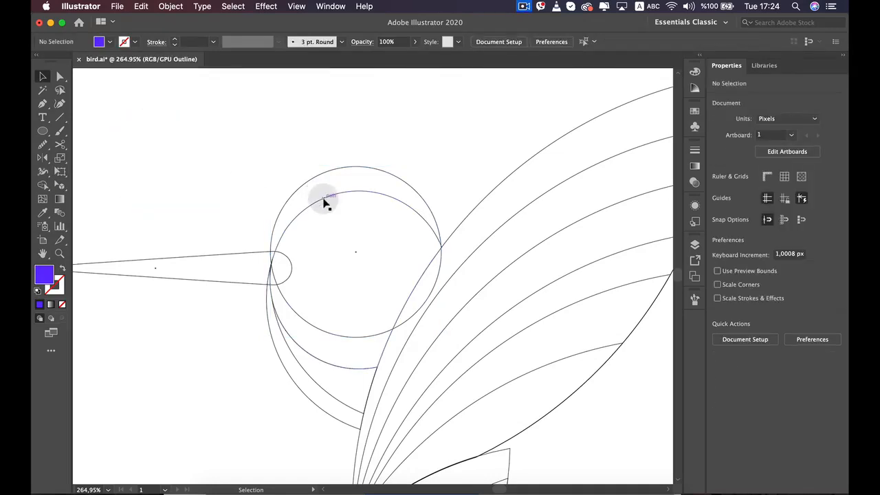
super+click(324, 197)
super+click(330, 167)
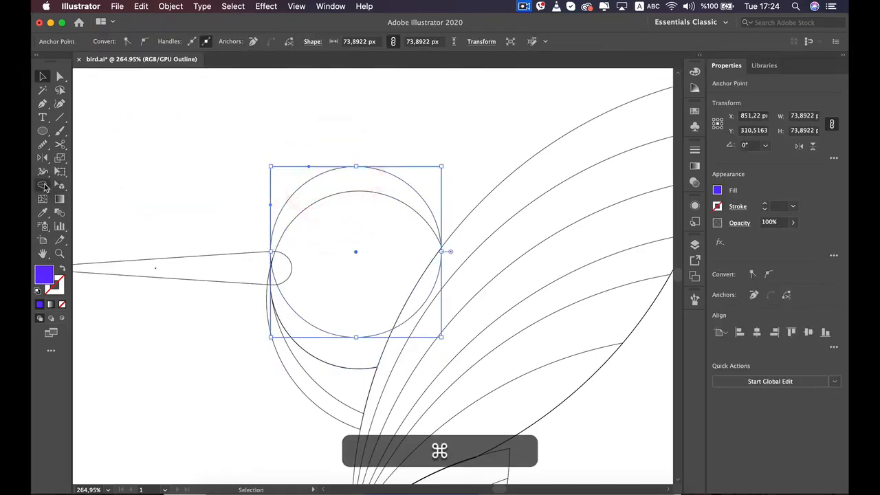
click(43, 185)
alt+click(403, 195)
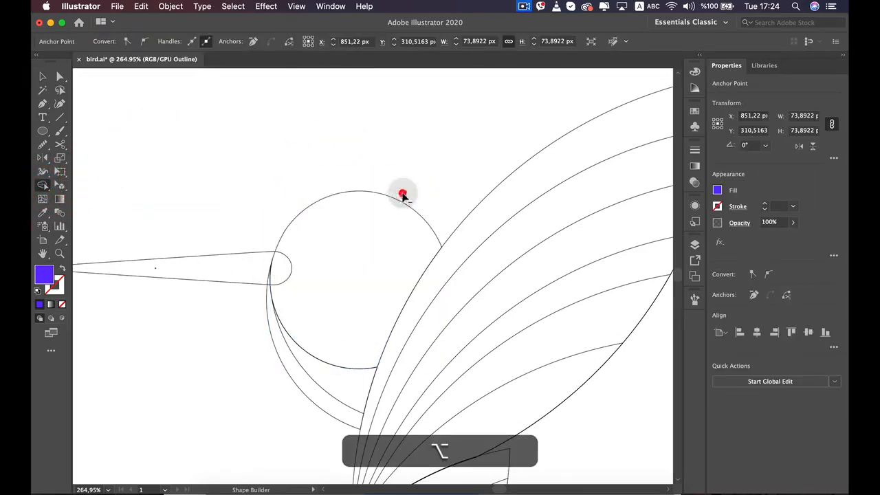
Undo the last trim and remove the circle's excess areas outside the head using the Shape Builder on the circle and upper head shape
key(super+z)
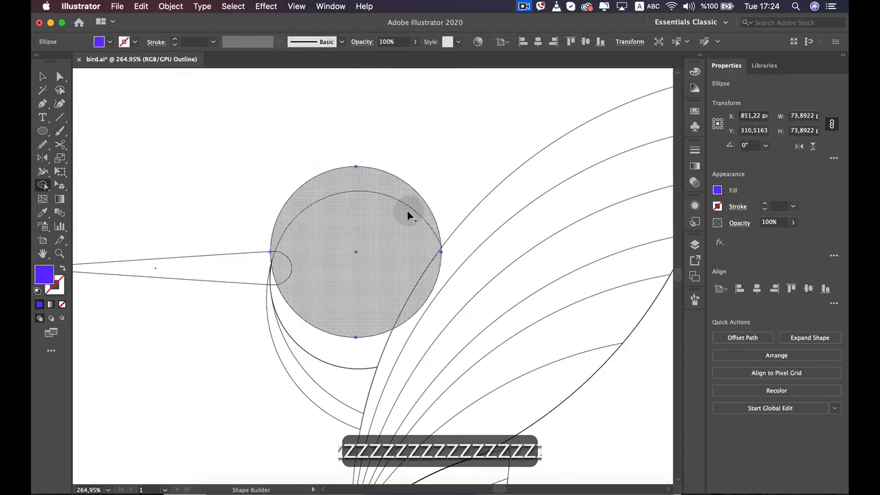
key(v)
shift+click(314, 357)
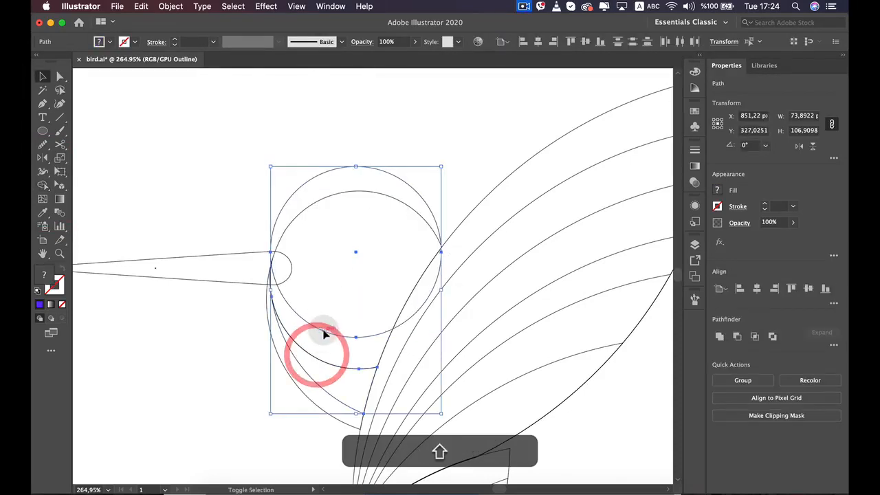
shift+click(324, 328)
drag(271, 165, 371, 244)
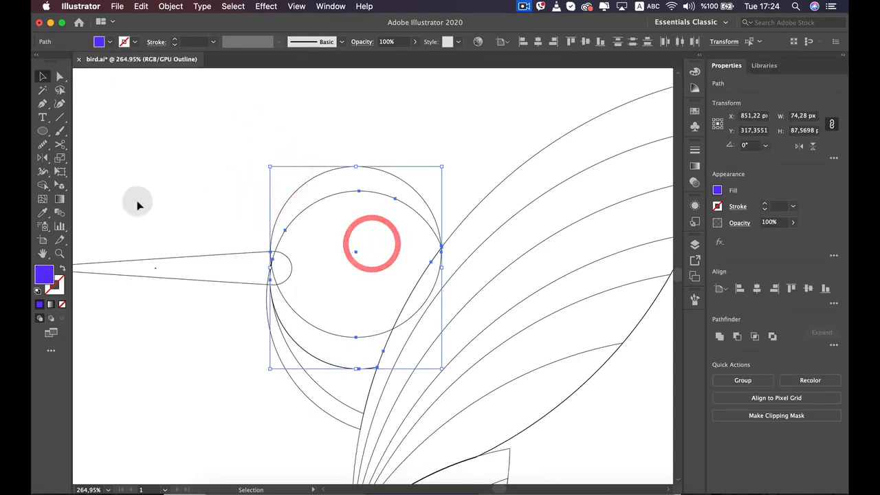
click(42, 184)
alt+click(376, 242)
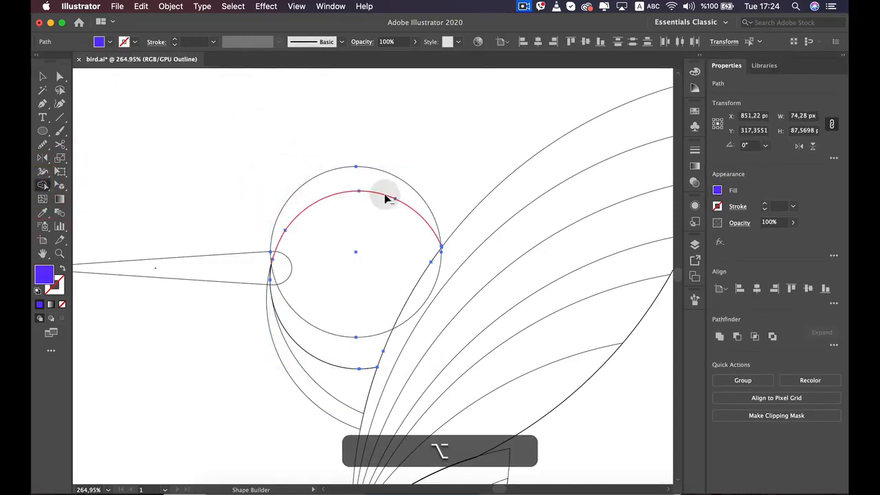
alt+click(381, 183)
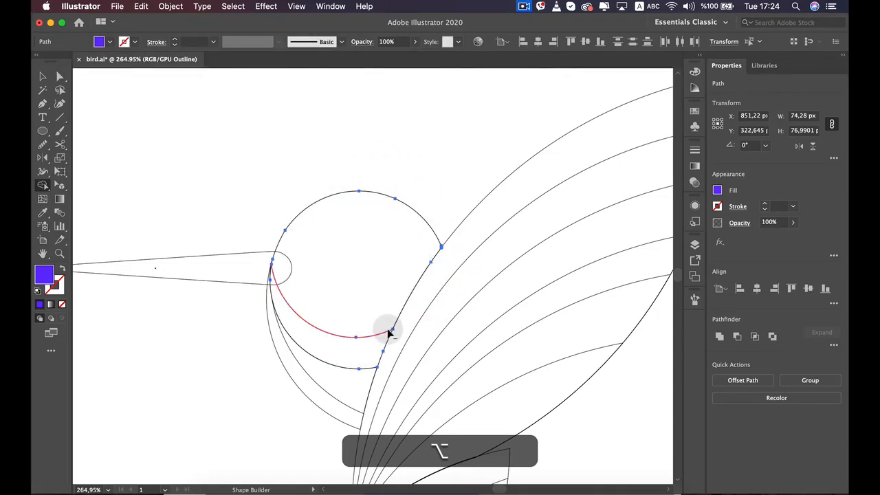
Check the separated upper head area in the outlines, and switch the artwork back to the colour preview
key(v)
click(415, 155)
click(368, 230)
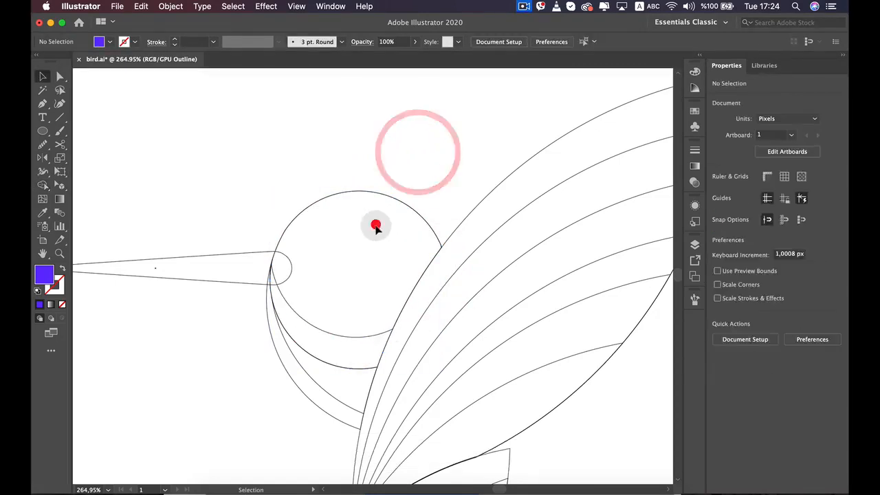
click(337, 336)
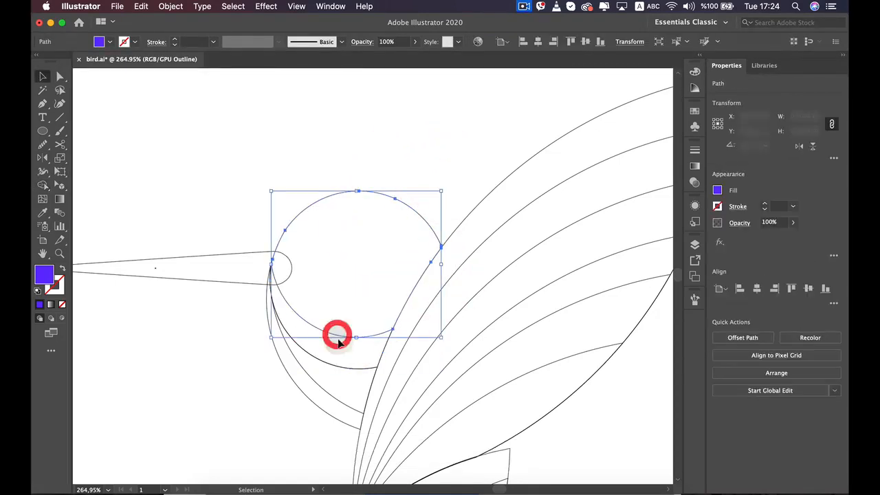
click(221, 192)
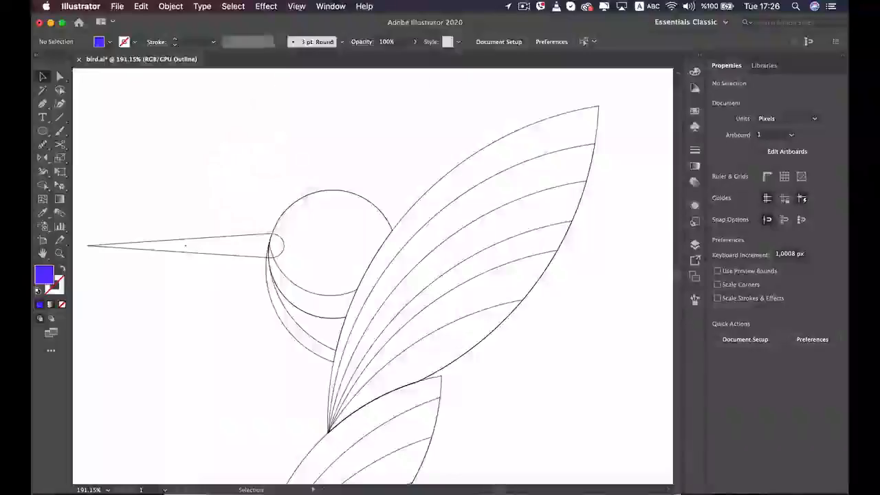
click(296, 6)
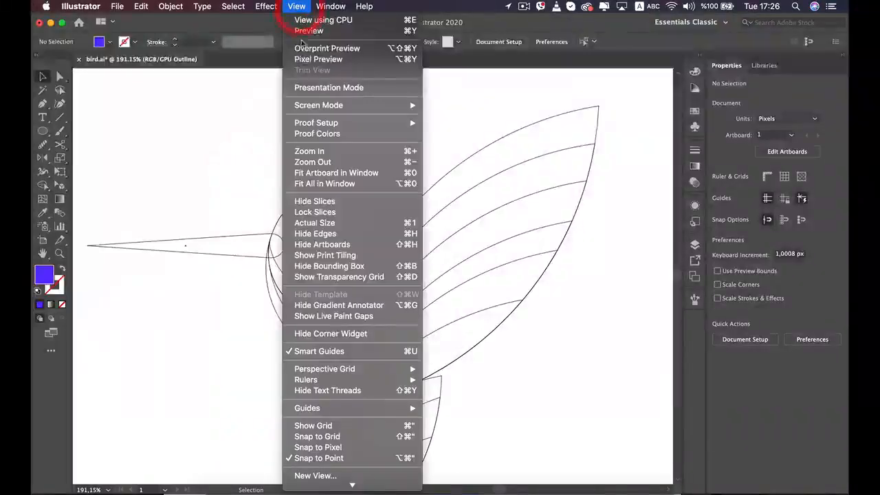
click(307, 29)
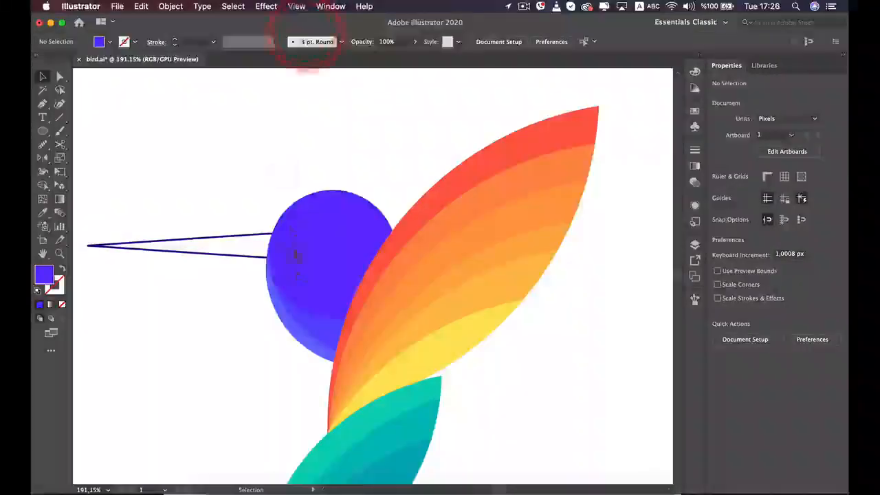
Recolor the uppermost head area to the deeper violet 6213FF by lowering its fill's green value to 19
click(315, 301)
scroll(316, 304, up, 3)
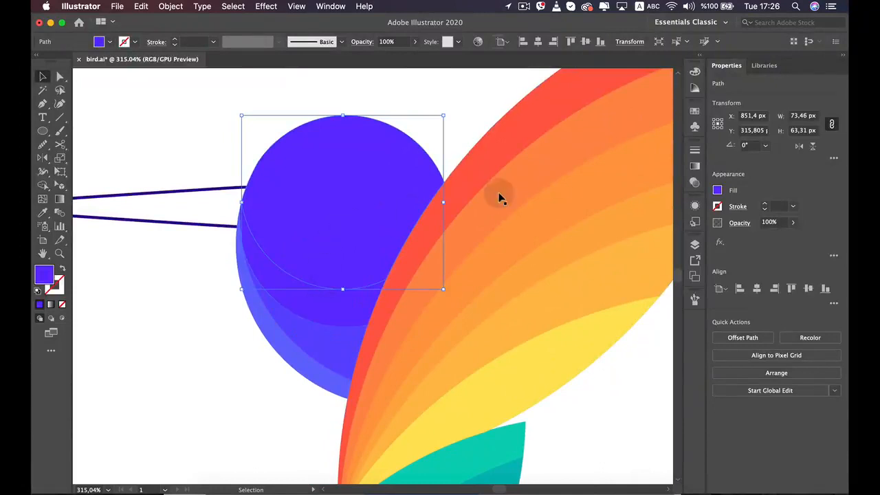
click(716, 191)
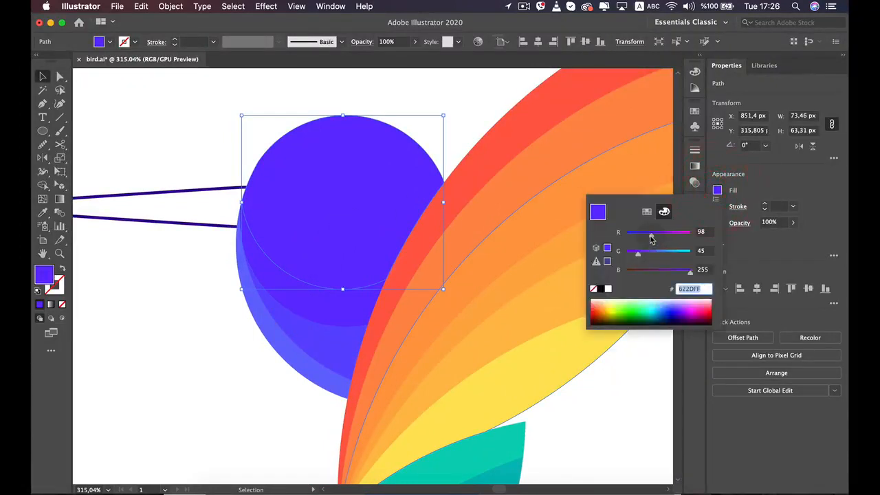
drag(634, 257, 635, 257)
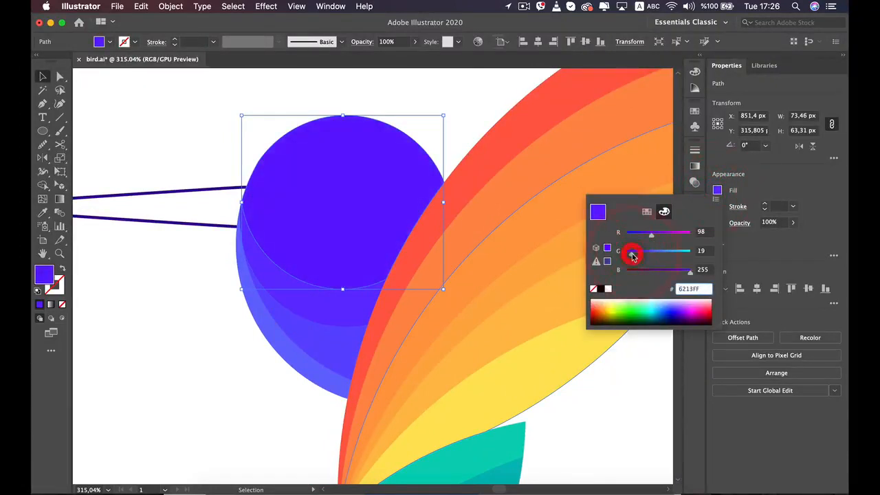
click(251, 362)
click(232, 385)
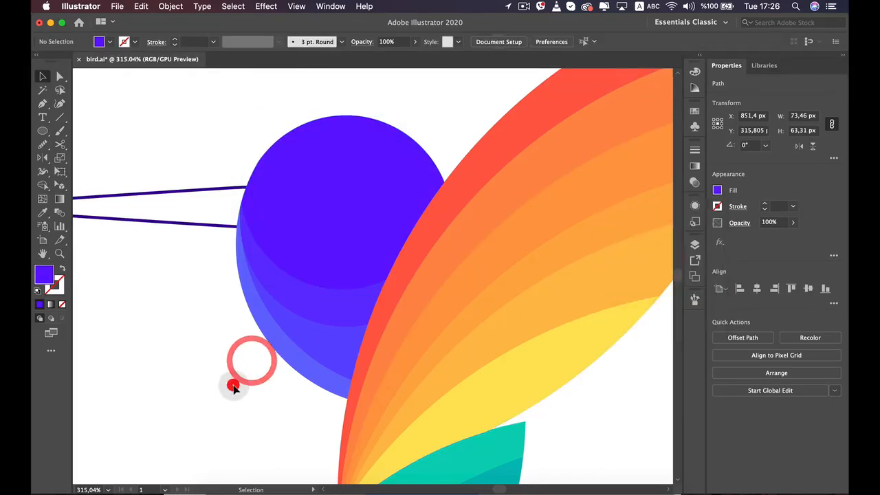
Draw an eye circle about 8.6 px in diameter near the beak side of the head, and sample an orange for it from the wing
key(space)
drag(211, 256, 302, 290)
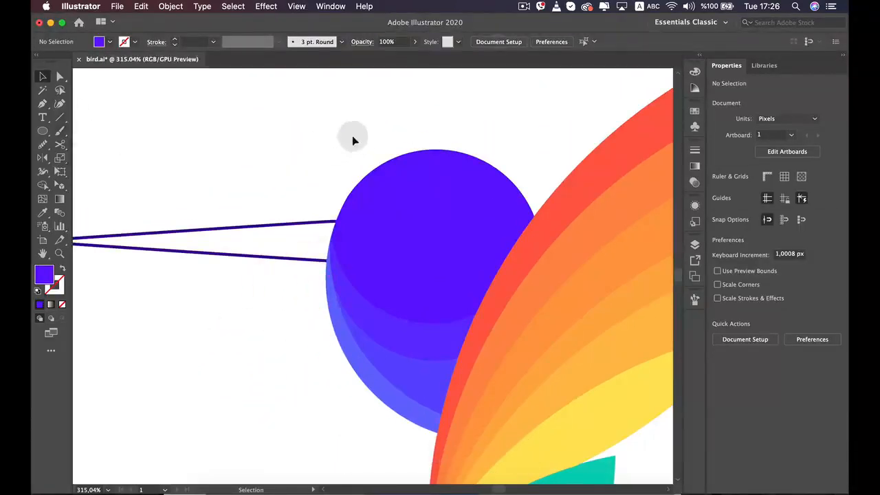
click(42, 131)
drag(385, 113, 387, 231)
key(v)
key(i)
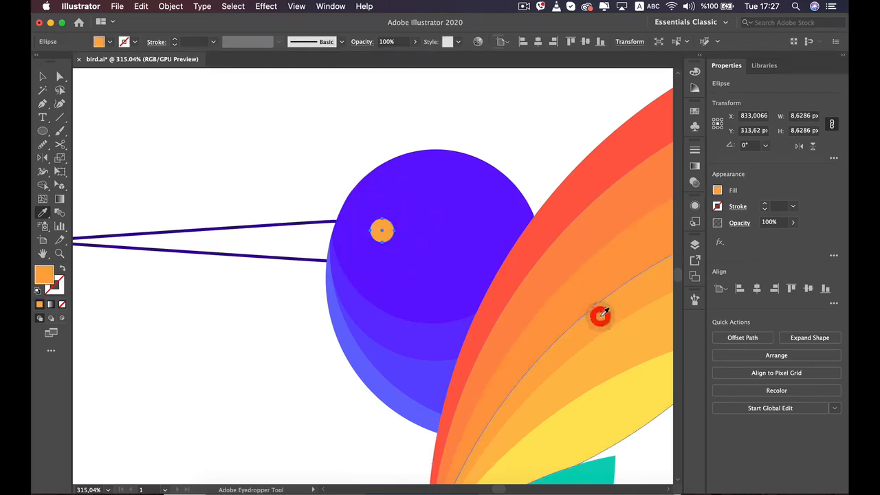
Recolor the eye circle with the lighter orange of the wing band just above the yellow one
key(v)
key(v)
key(v)
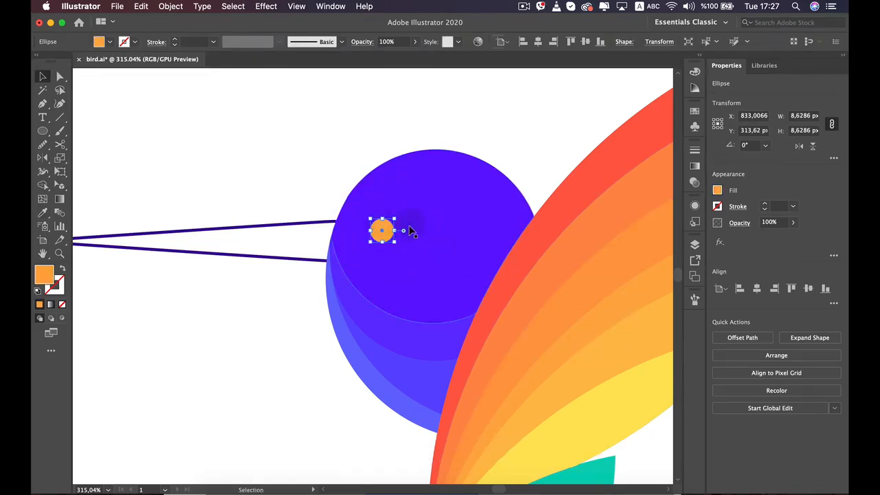
key(i)
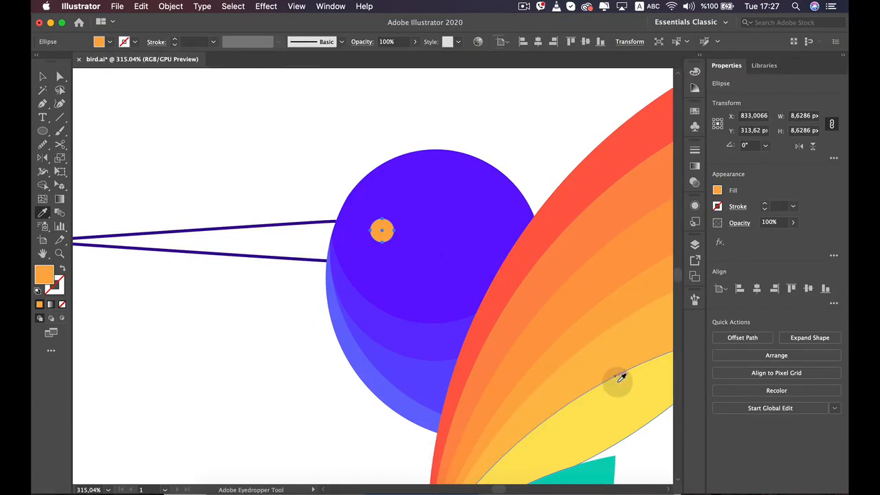
click(613, 357)
key(v)
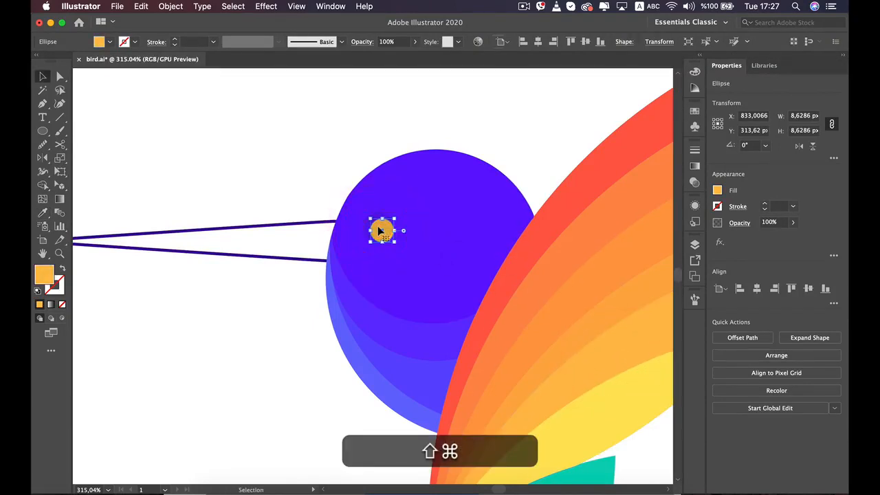
Duplicate the eye circle about 1.9 px horizontally away from the beak, and fill the copy with the next darker wing orange
drag(382, 231, 387, 232)
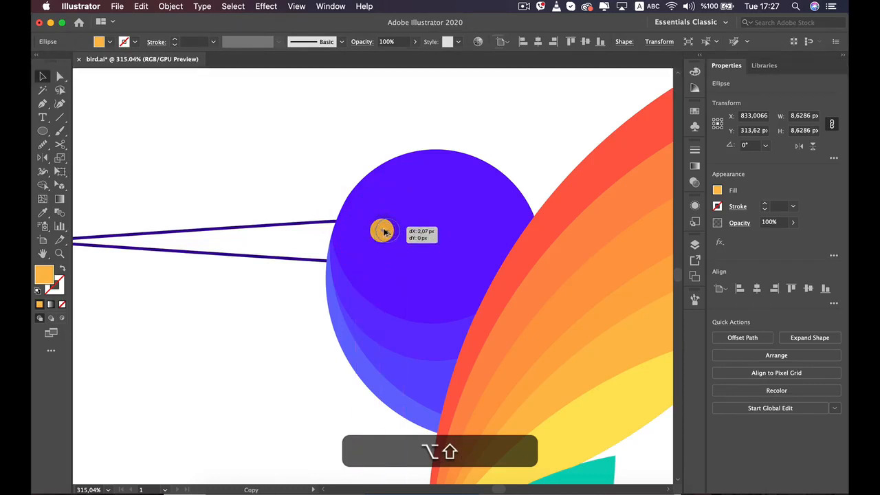
key(i)
drag(399, 231, 385, 228)
click(584, 325)
key(v)
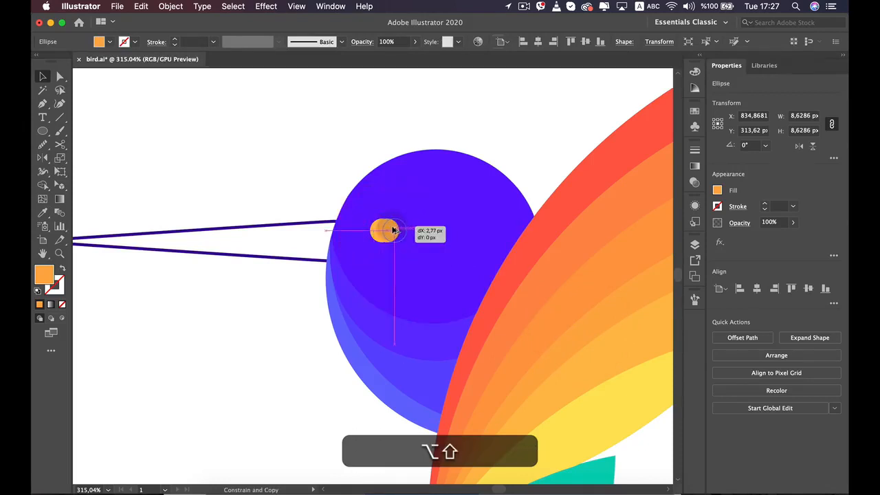
Duplicate the second eye circle about 2.5 px farther from the beak, and fill the copy with an even darker wing orange
drag(395, 231, 397, 232)
key(i)
click(573, 289)
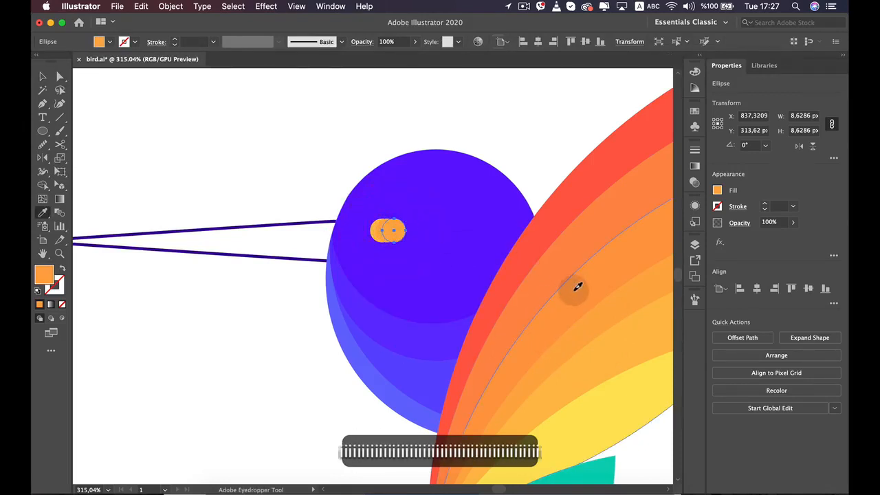
key(v)
click(543, 141)
Move the overlapping eye circles closer together so the whole eye is about 10.8 px wide
scroll(543, 141, down, 5)
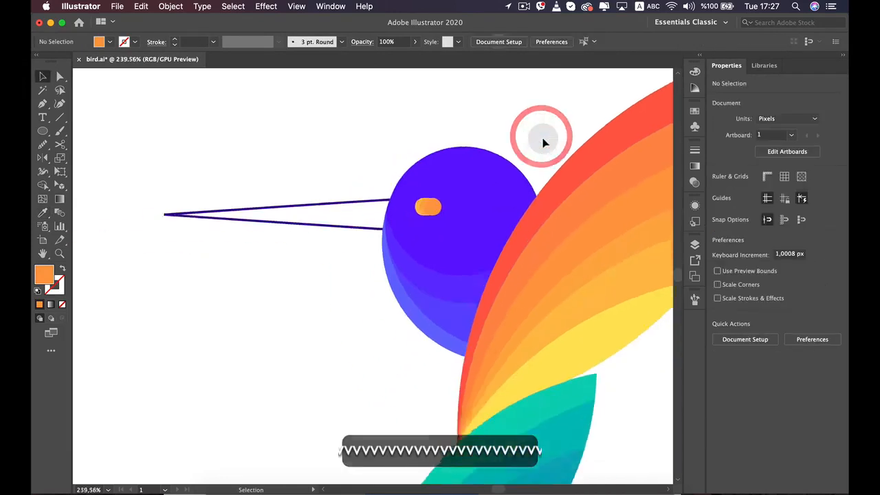
scroll(543, 141, up, 7)
shift+click(331, 268)
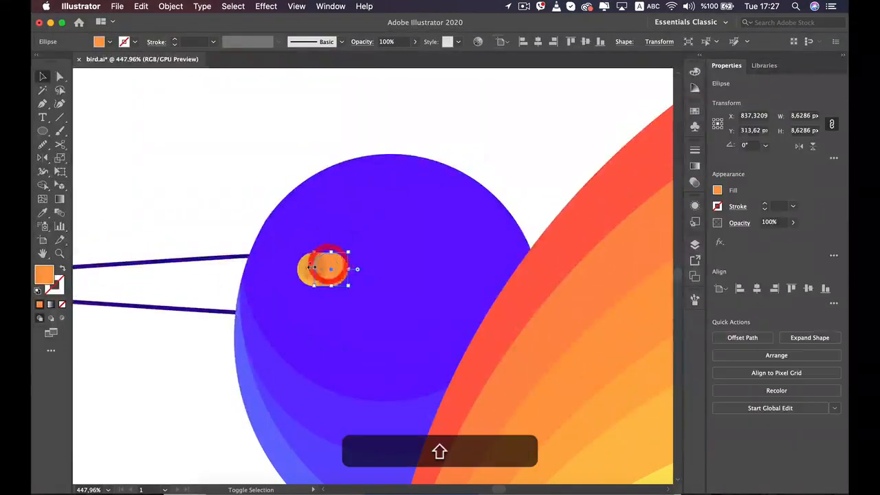
scroll(279, 269, up, 5)
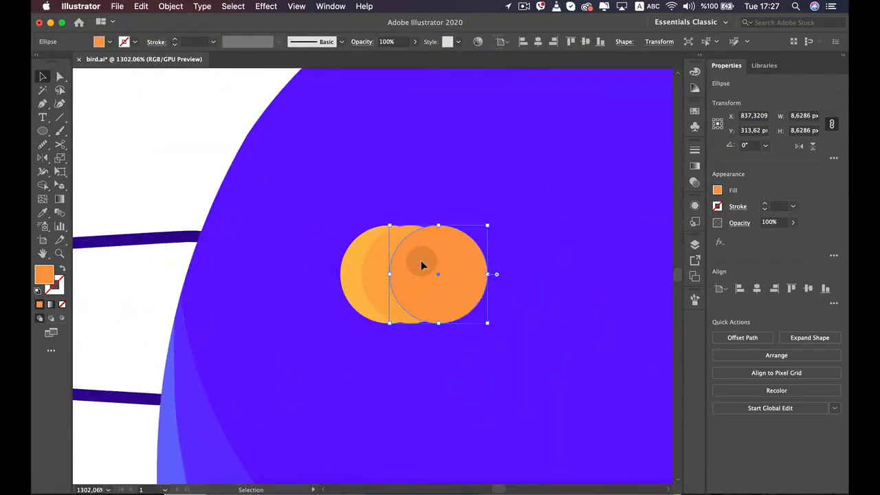
drag(422, 261, 480, 277)
shift+click(362, 256)
Select the eye circles together and move the eye slightly farther into the head, away from the beak
scroll(481, 278, down, 4)
scroll(480, 278, down, 2)
click(484, 281)
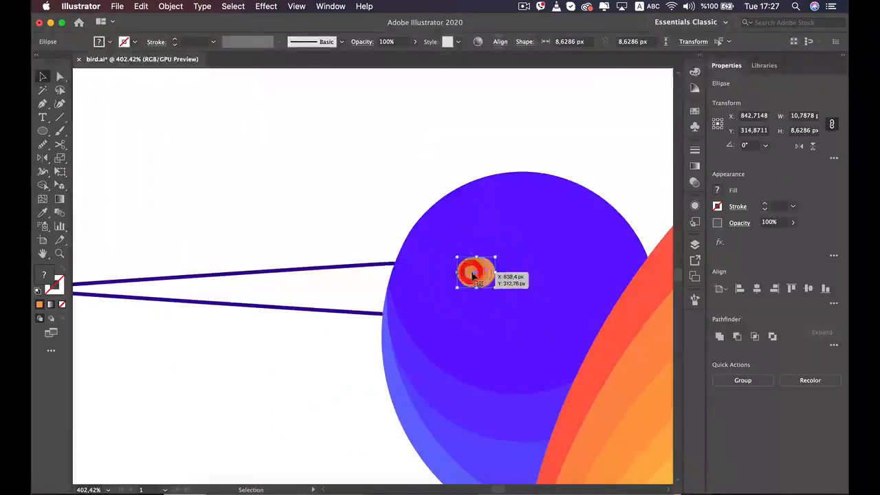
scroll(472, 274, down, 4)
click(385, 202)
click(365, 376)
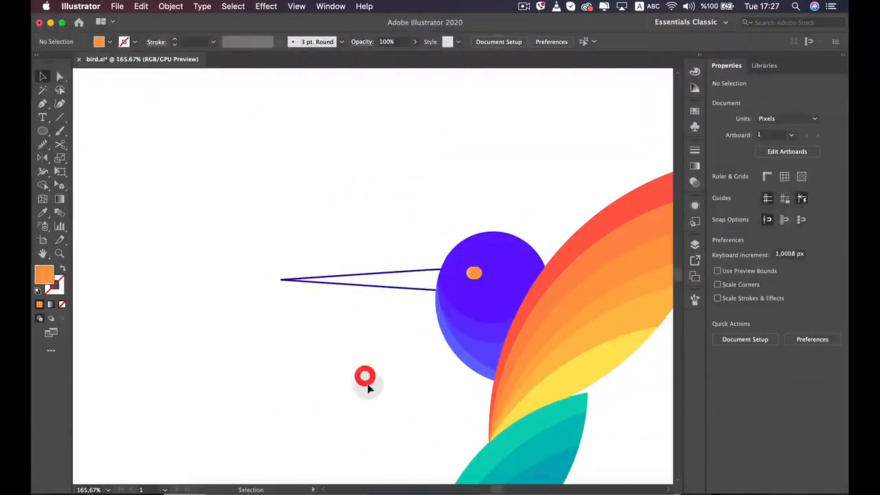
Fill the beak with a light gray swatch from the grays group
click(357, 273)
scroll(378, 336, up, 1)
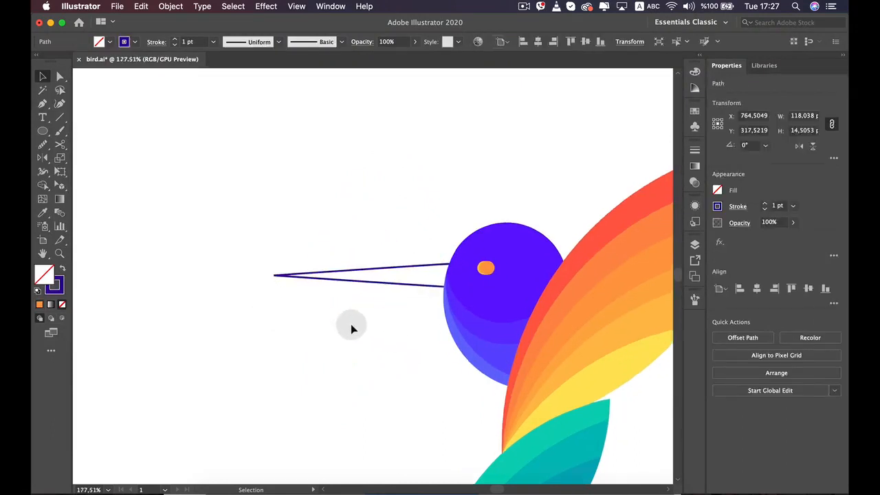
scroll(351, 329, up, 3)
click(718, 190)
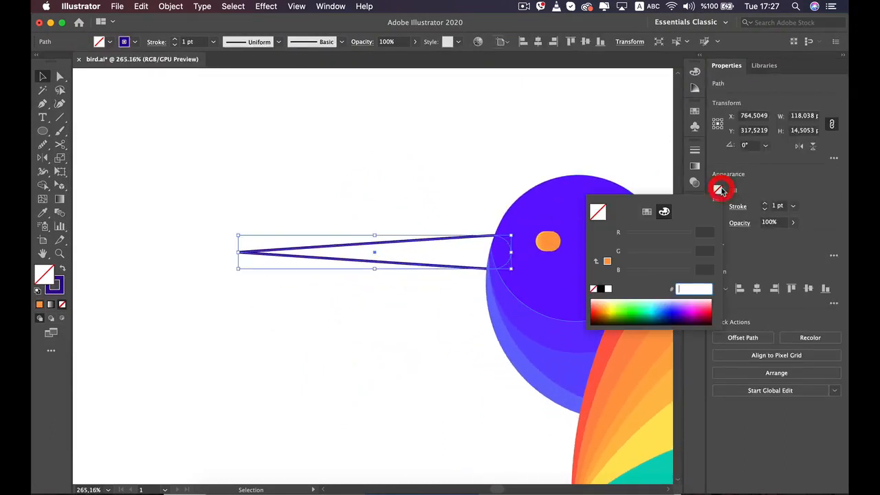
click(645, 211)
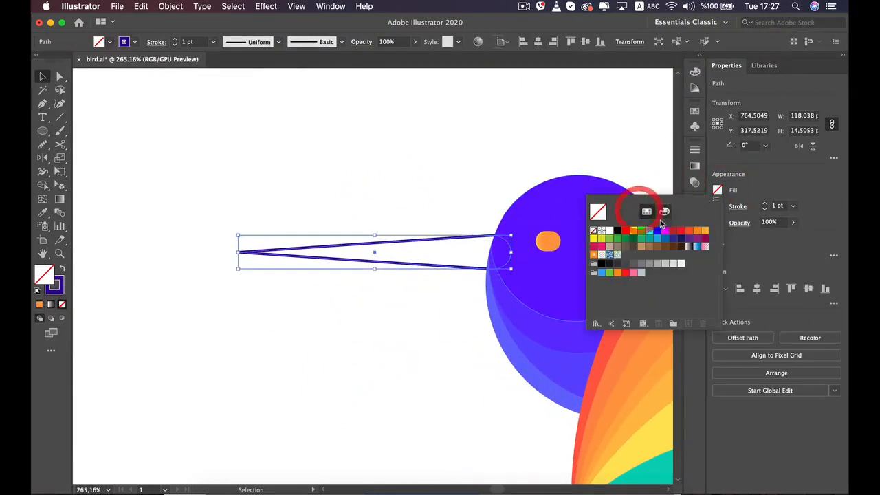
click(674, 264)
Remove the beak's dark blue stroke by setting it to none
click(738, 206)
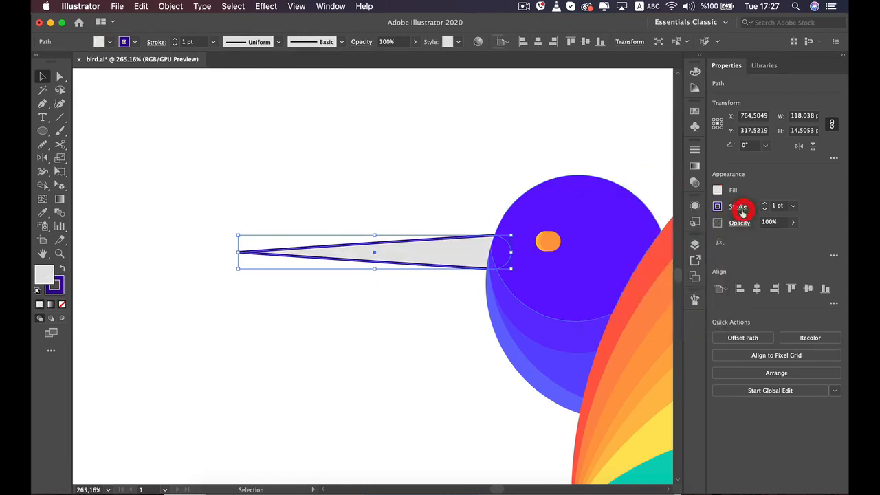
click(717, 207)
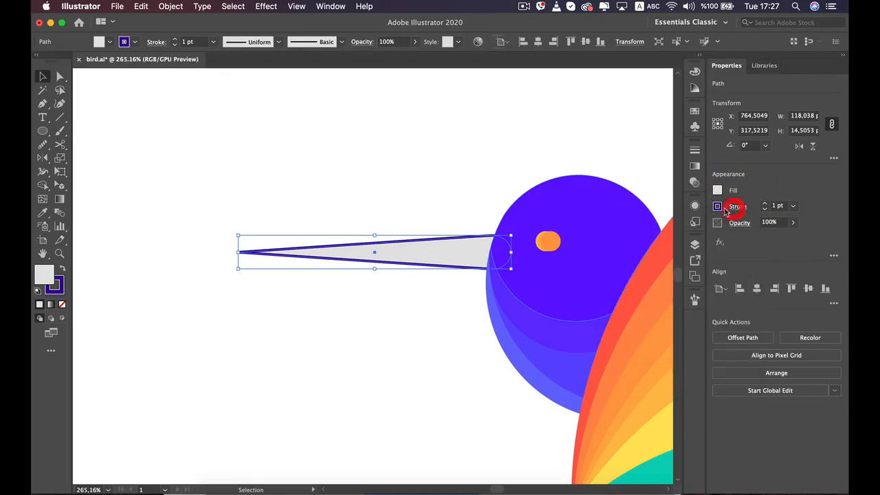
click(595, 303)
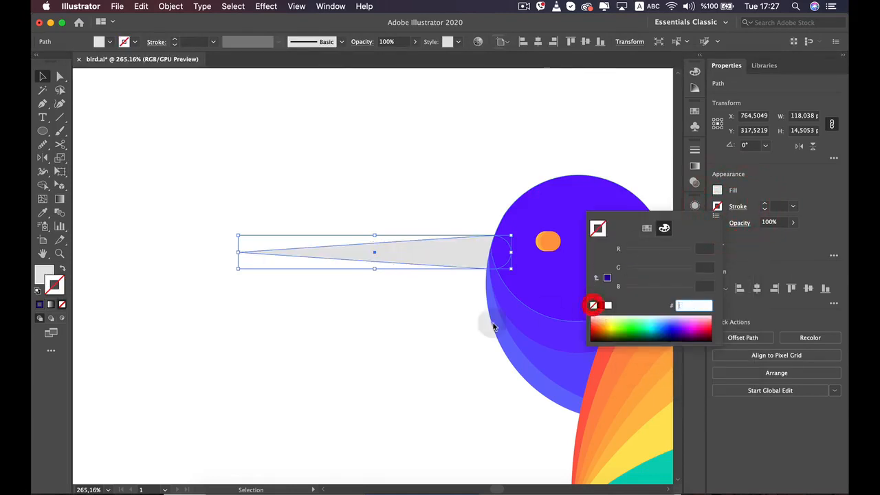
click(392, 350)
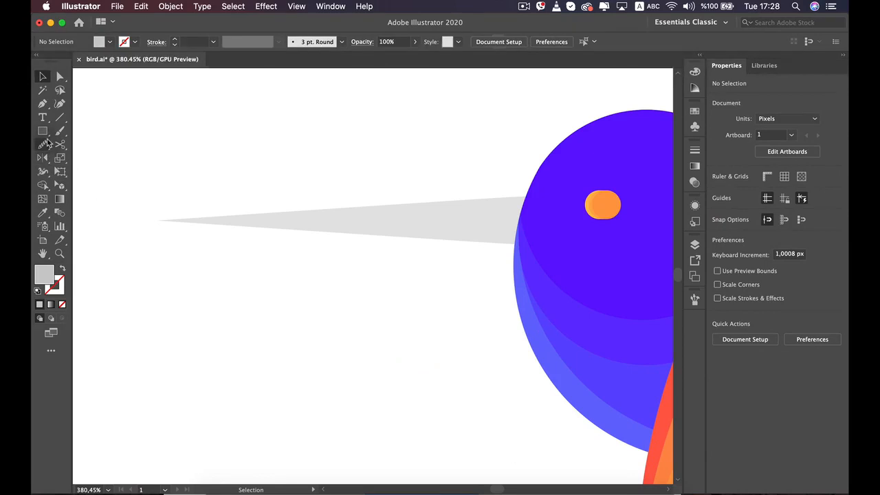
Draw a darker gray rectangle about 110 by 61 px from the beak's tip to the head, covering the beak's lower half
click(44, 131)
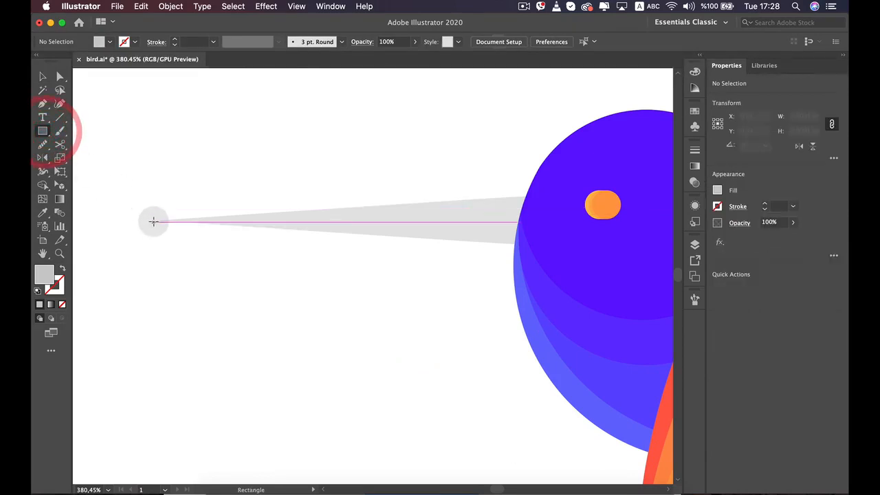
drag(159, 220, 337, 250)
mouse_move(448, 290)
mouse_down()
mouse_move(499, 398)
mouse_move(524, 422)
mouse_up()
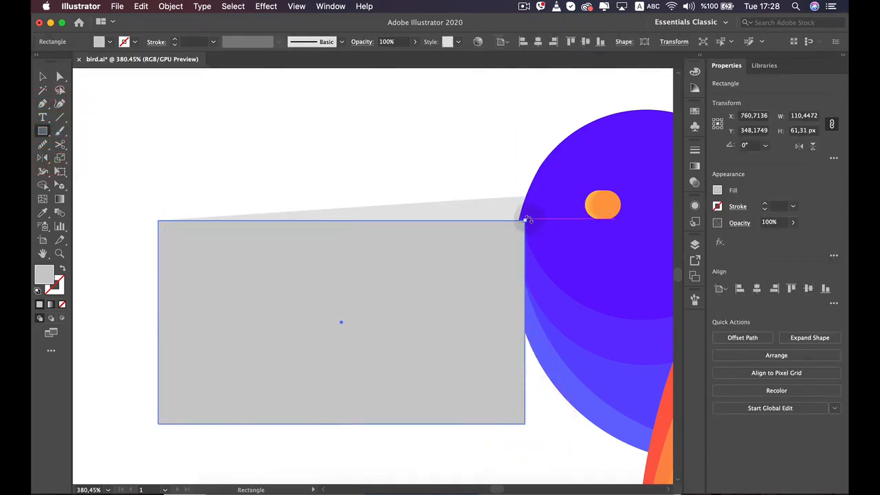
drag(527, 220, 528, 228)
key(super+z)
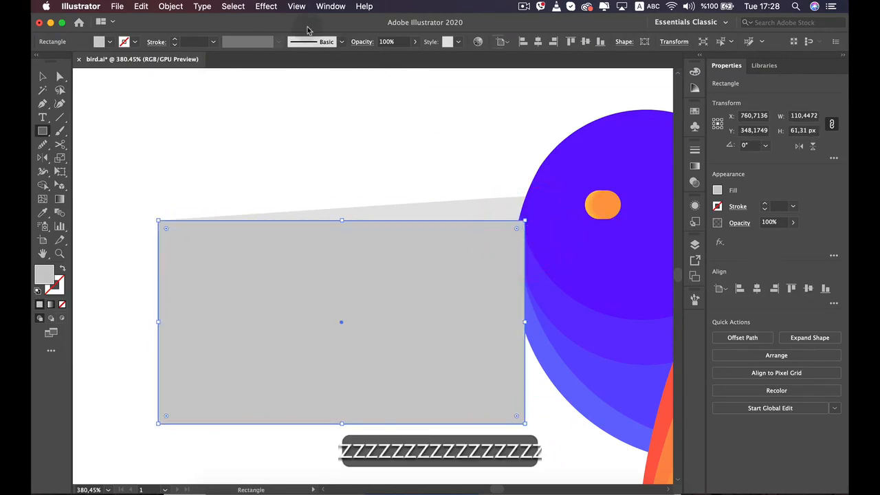
Show the artwork as outlines, then tilt the beak-shading rectangle to about 357.9° and shift its upper corner to the beak's tip
click(297, 6)
click(297, 26)
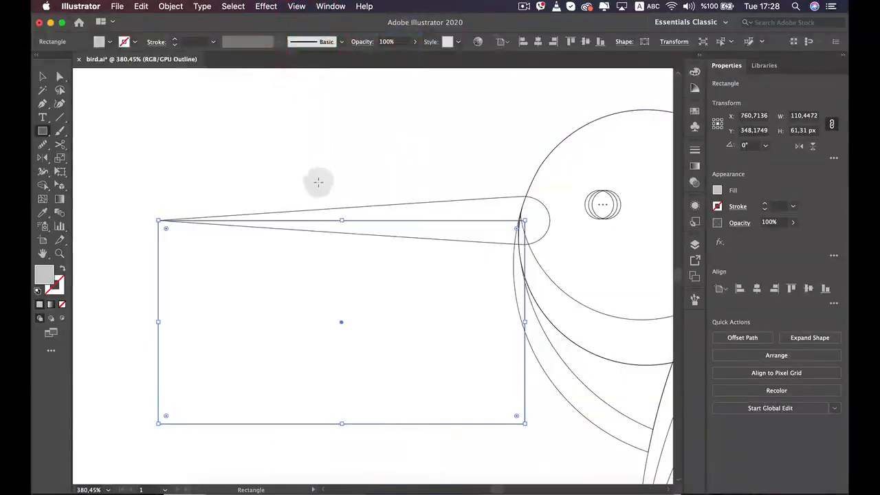
key(v)
drag(263, 222, 253, 227)
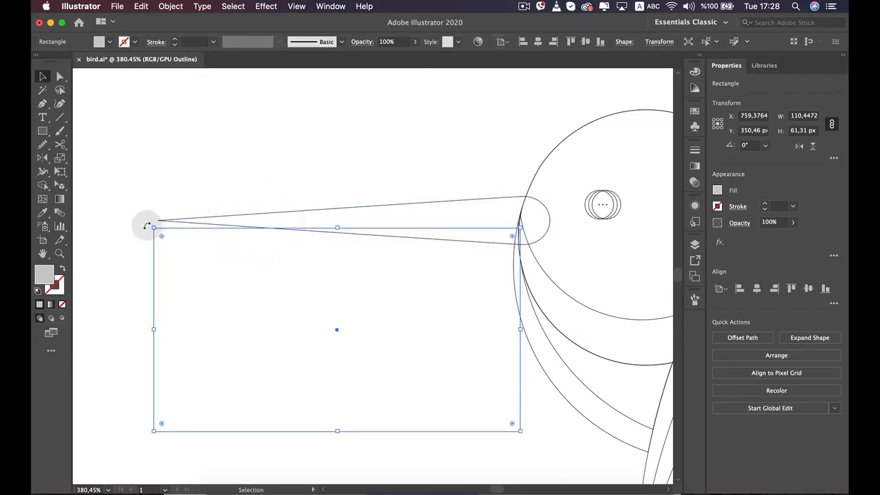
drag(147, 226, 149, 216)
key(Up)
key(Up)
key(Up)
key(Up)
key(Up)
key(Up)
key(Up)
key(Up)
key(Up)
key(Up)
key(Up)
key(Up)
key(Up)
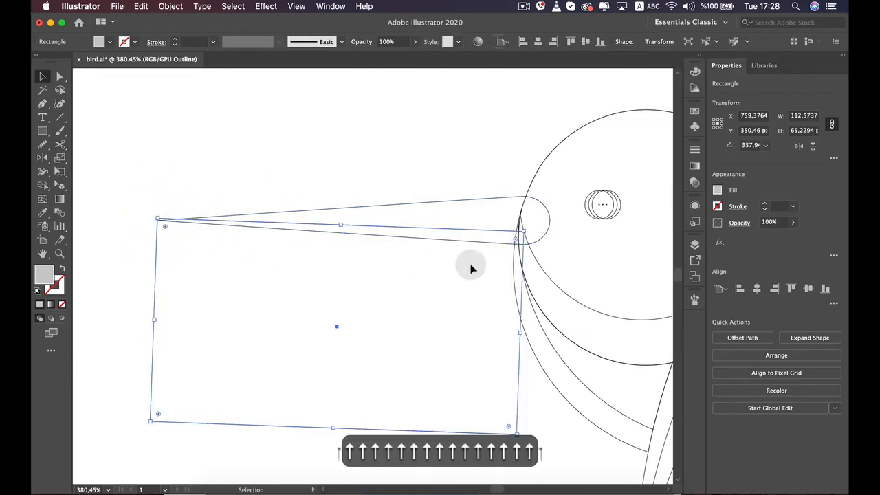
key(Down)
key(Down)
key(Down)
key(Down)
key(Down)
key(Down)
key(Down)
key(Down)
key(Down)
key(Down)
Refine the shading rectangle's rotation to about 358.5° so its upper edge starts at the beak's tip
scroll(471, 265, up, 5)
key(space)
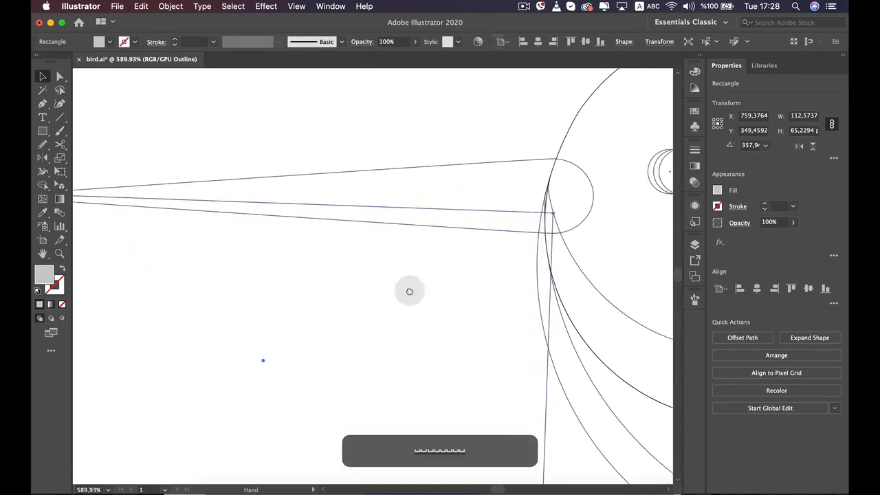
drag(322, 273, 549, 301)
click(210, 220)
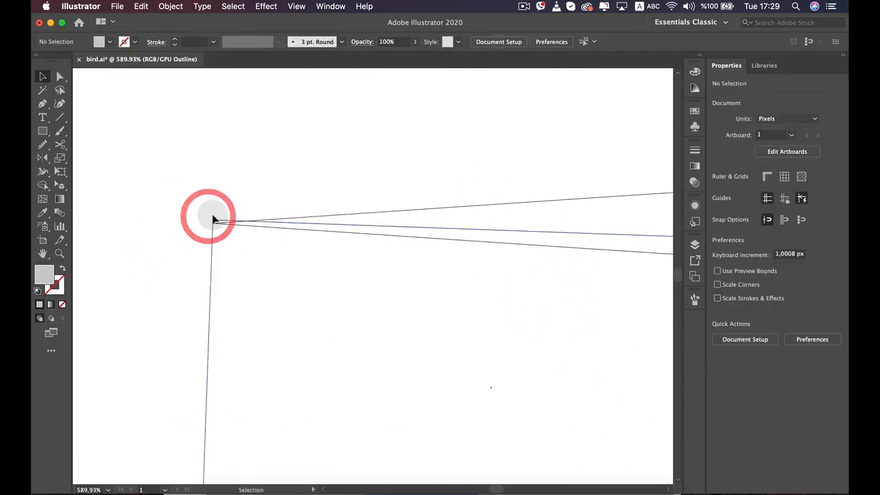
click(213, 219)
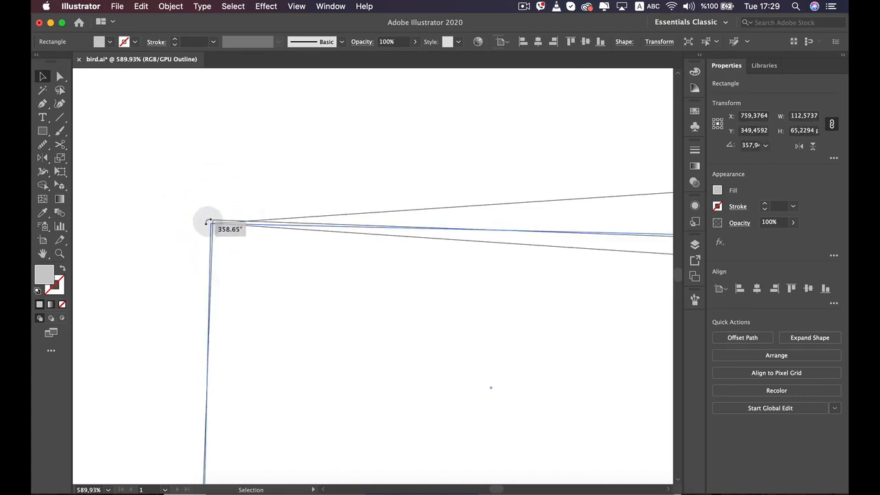
drag(208, 220, 208, 221)
drag(291, 195, 138, 208)
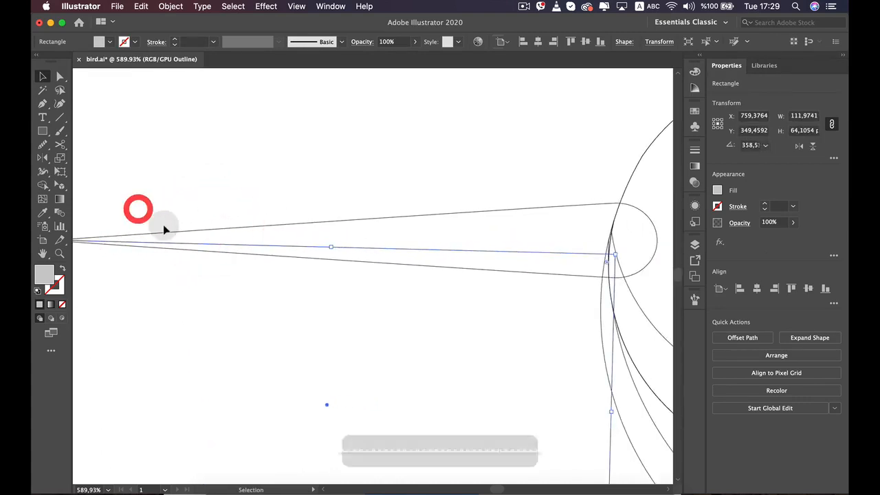
scroll(165, 227, down, 5)
scroll(170, 233, down, 2)
drag(218, 216, 349, 235)
click(316, 187)
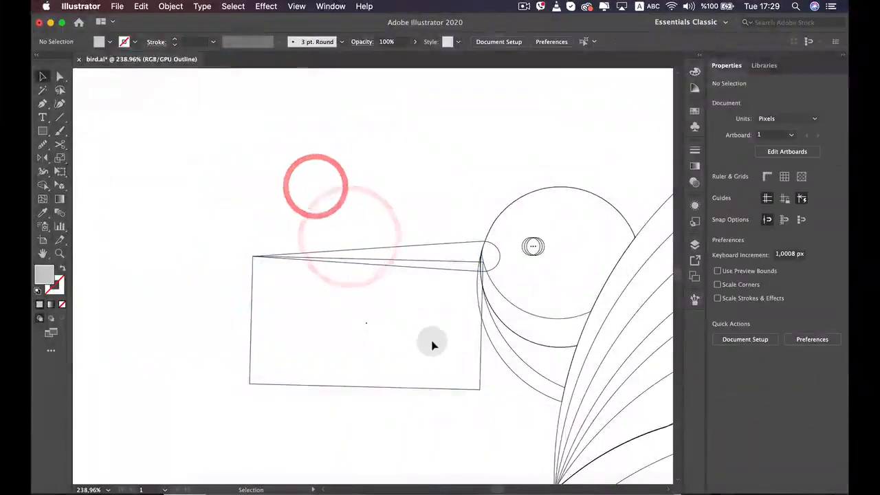
Select the beak and the rectangle together and remove the rectangle's area outside the beak with Shape Builder
scroll(440, 291, up, 2)
click(422, 315)
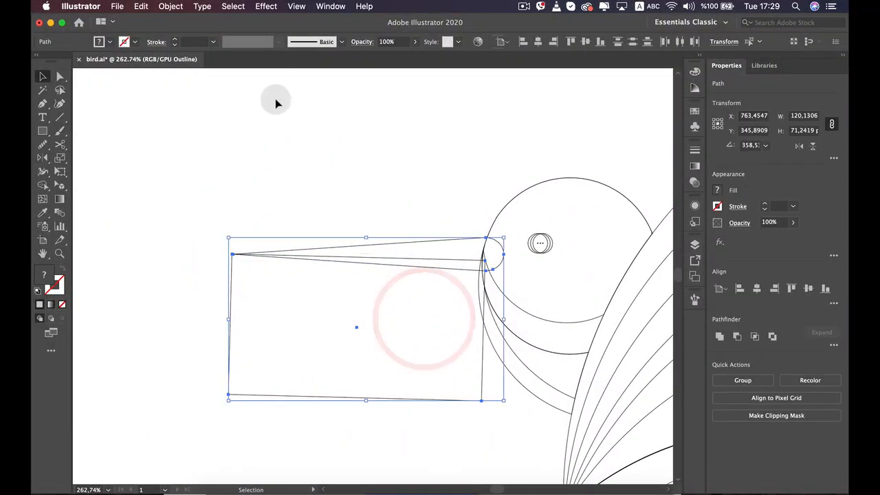
click(283, 126)
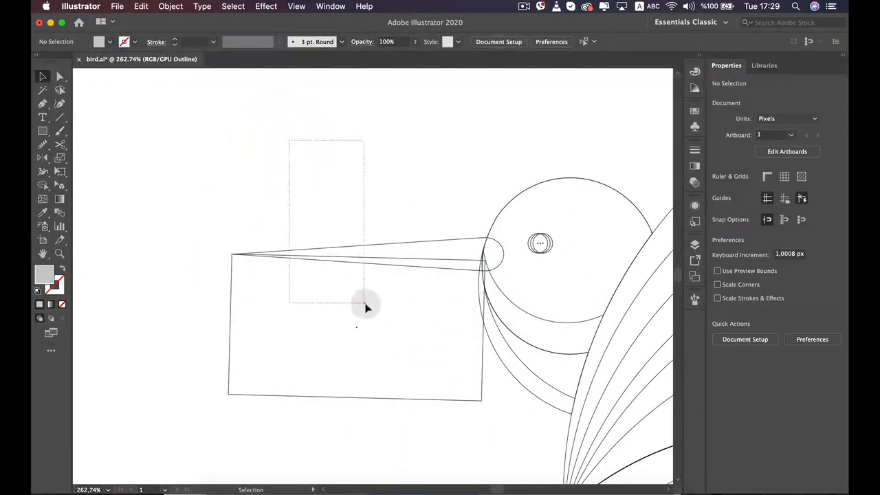
drag(366, 307, 364, 303)
click(43, 186)
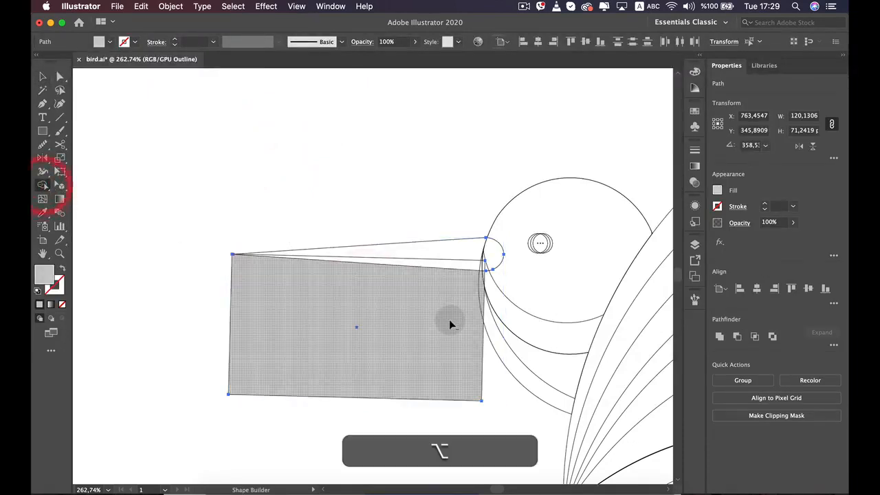
alt+click(449, 319)
key(v)
key(v)
key(v)
key(v)
key(v)
key(v)
key(v)
key(v)
key(v)
key(v)
key(v)
key(v)
key(v)
key(v)
click(434, 344)
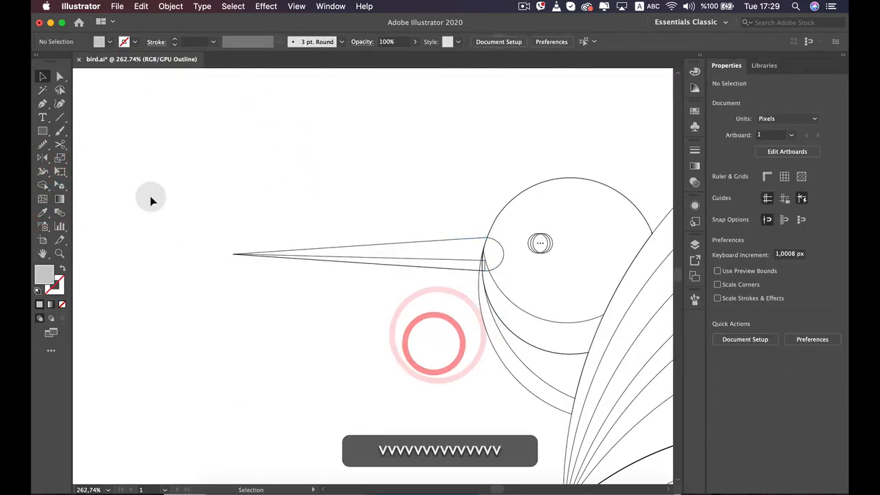
Draw a second rectangle about 117 by 16 px over the beak, running from its tip into the head
click(43, 132)
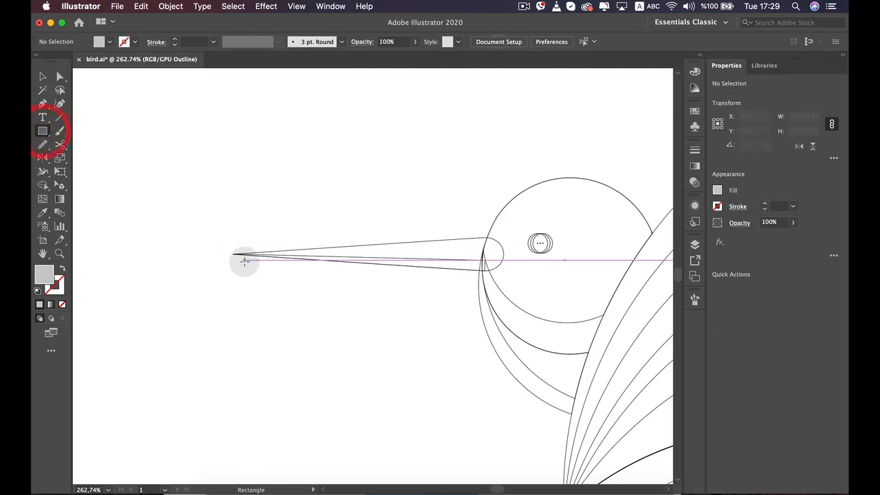
mouse_move(233, 253)
mouse_down()
mouse_move(481, 266)
mouse_move(500, 286)
mouse_up()
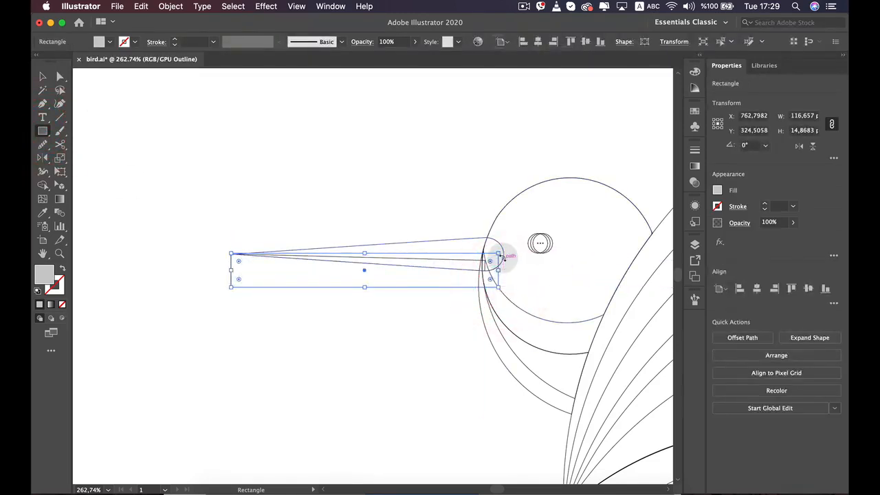
scroll(314, 246, up, 2)
scroll(378, 255, up, 2)
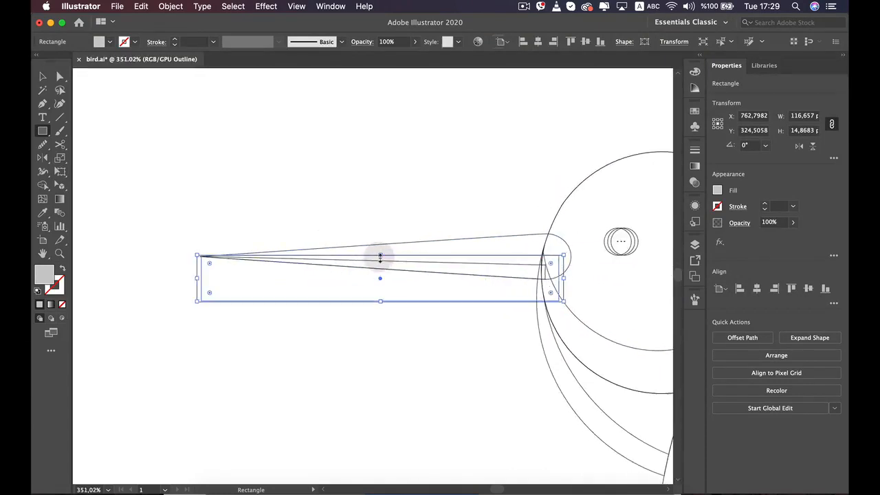
drag(382, 254, 382, 251)
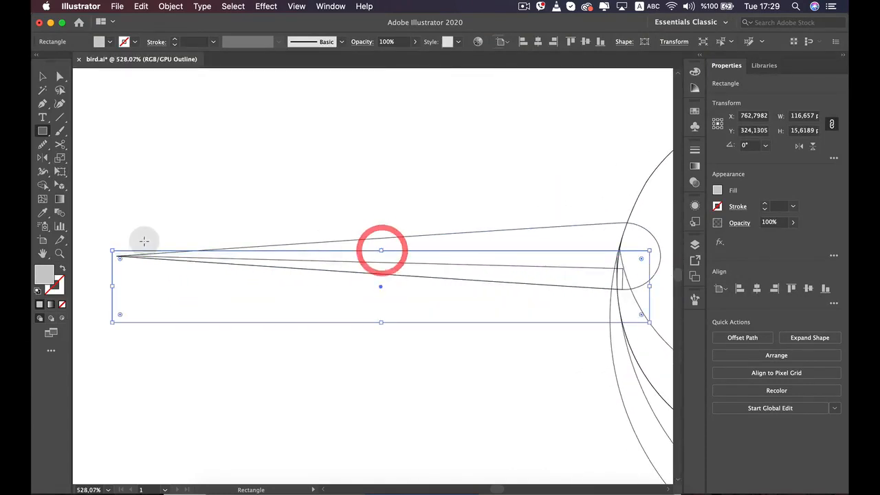
Rotate the second rectangle about 1.2° and nudge it vertically so its upper corner meets the beak's tip
drag(109, 245, 109, 255)
key(Down)
key(Down)
key(Down)
key(Down)
key(Down)
key(Down)
key(Down)
key(Down)
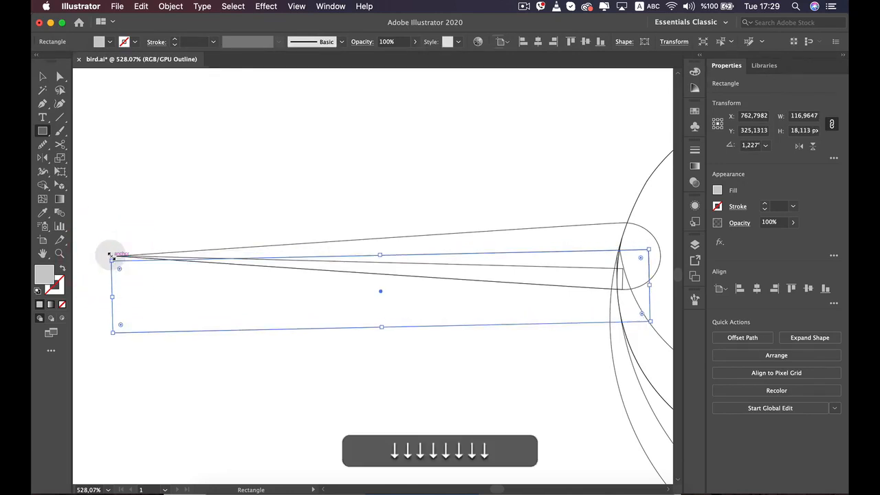
key(Up)
key(Up)
key(Up)
key(v)
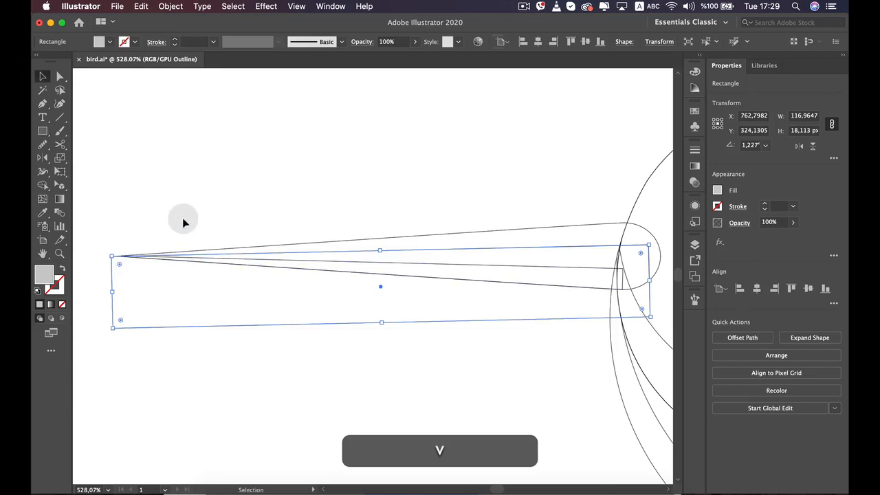
Select the beak shapes with the second rectangle and cut away the part below the beak with Shape Builder
drag(316, 282, 314, 277)
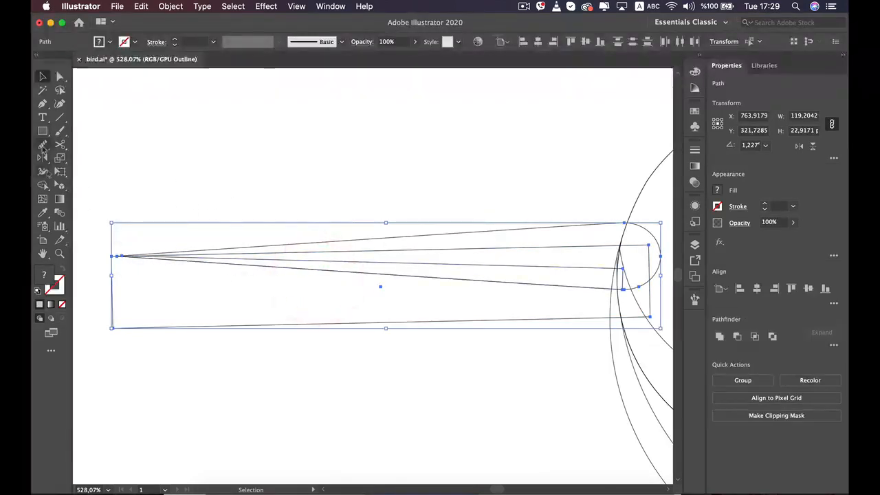
click(42, 185)
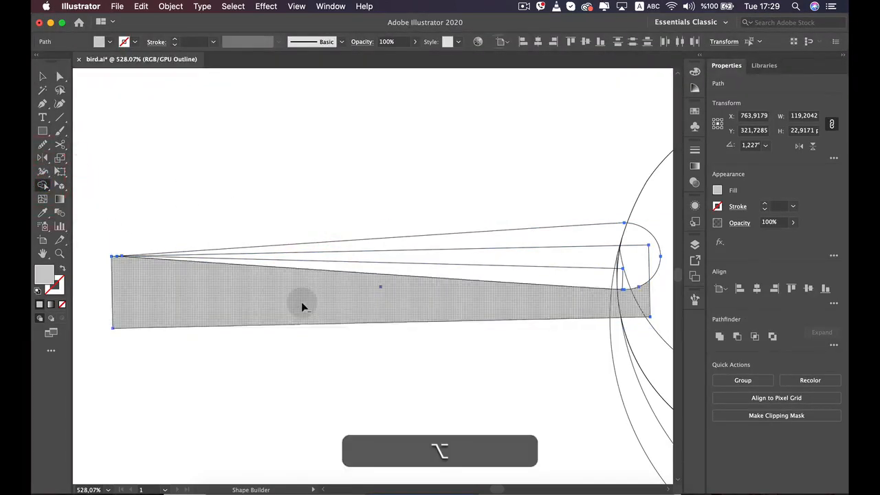
alt+click(301, 304)
key(v)
click(347, 347)
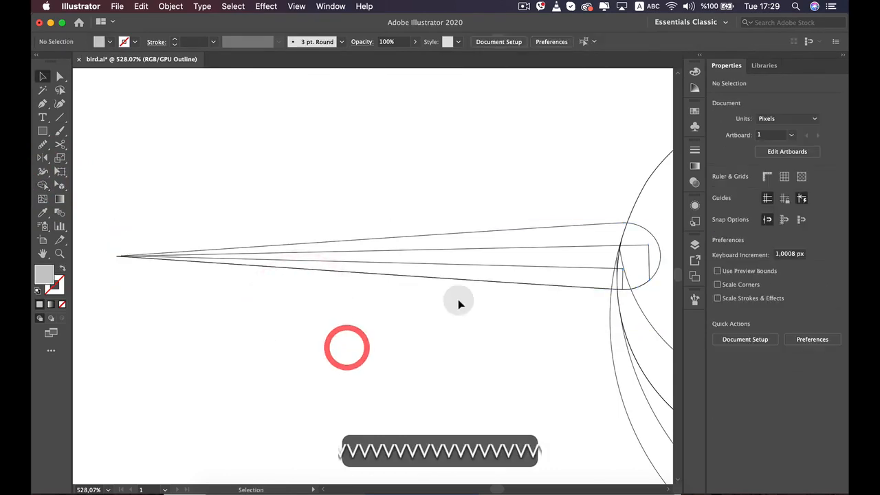
Return the artwork from outlines to the full-color preview
scroll(485, 277, down, 5)
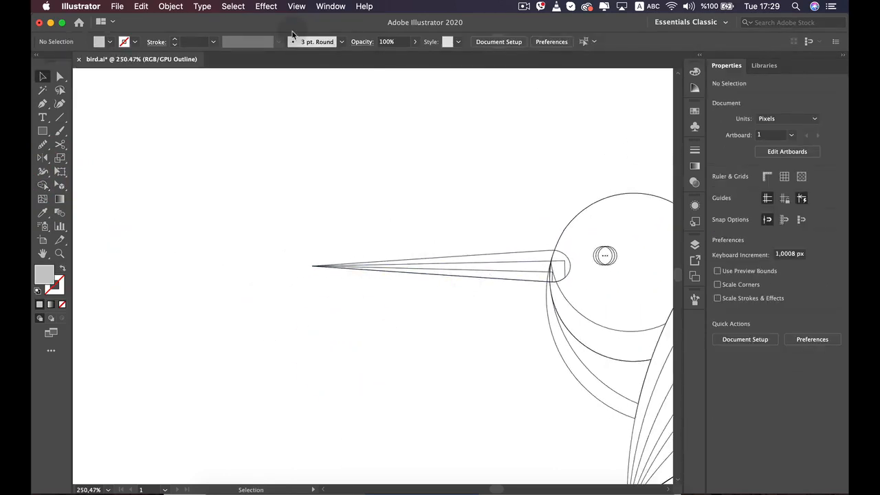
click(266, 6)
mouse_move(296, 6)
click(307, 31)
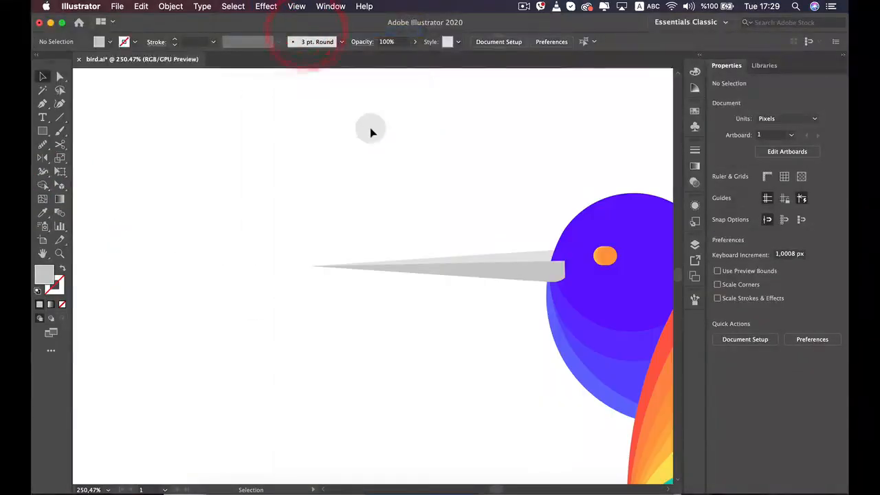
click(369, 130)
Send the wider gray beak strip backward, behind the head and the narrow lower strip but in front of the light gray beak
scroll(477, 295, up, 3)
click(510, 279)
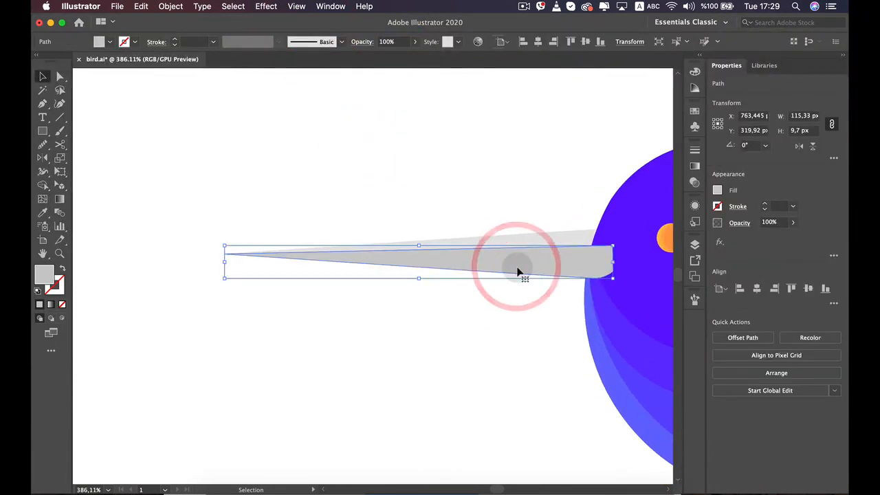
key(super+bracketleft)
key(super+bracketleft)
key(super+bracketleft)
key(super+bracketleft)
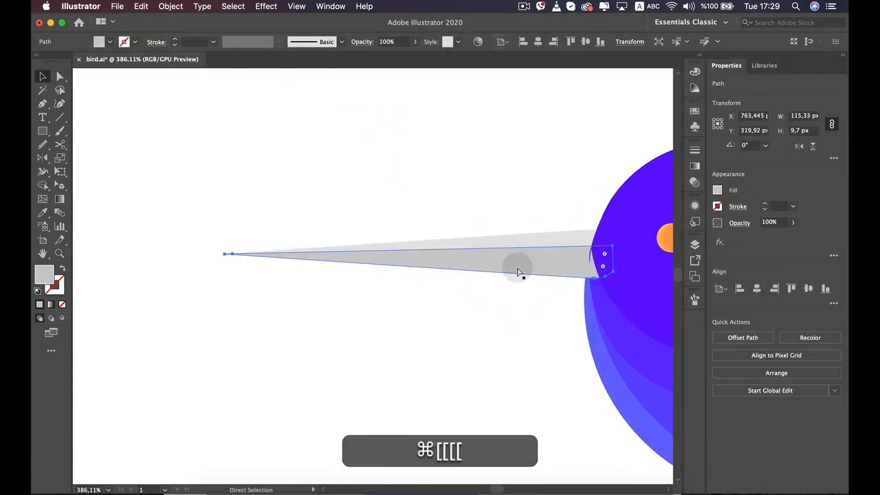
key(super+bracketleft)
key(super+bracketleft)
key(super+bracketleft)
key(super+bracketleft)
key(super+bracketleft)
key(super+bracketleft)
key(super+bracketleft)
key(super+bracketleft)
key(super+bracketleft)
key(super+bracketleft)
key(super+bracketleft)
key(super+bracketleft)
key(super+bracketleft)
key(super+bracketleft)
key(super+bracketleft)
key(super+bracketleft)
key(super+bracketleft)
key(super+bracketleft)
key(super+bracketleft)
key(super+bracketleft)
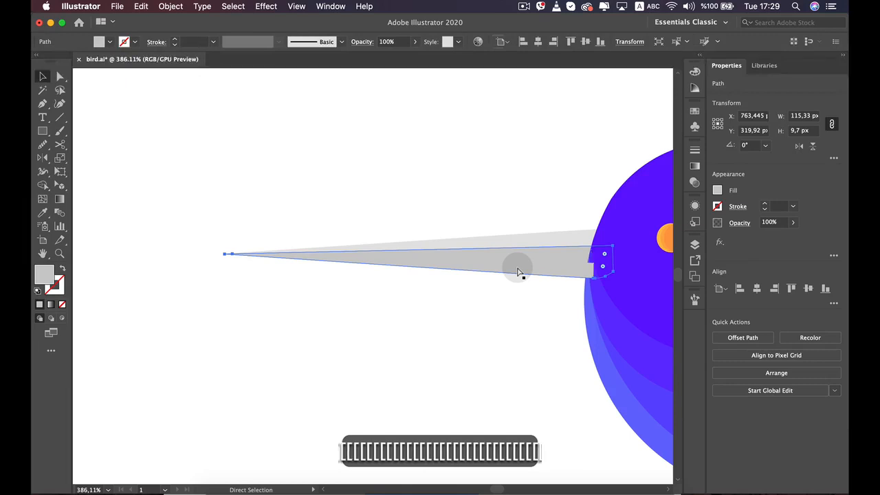
key(super+bracketleft)
key(super+bracketleft)
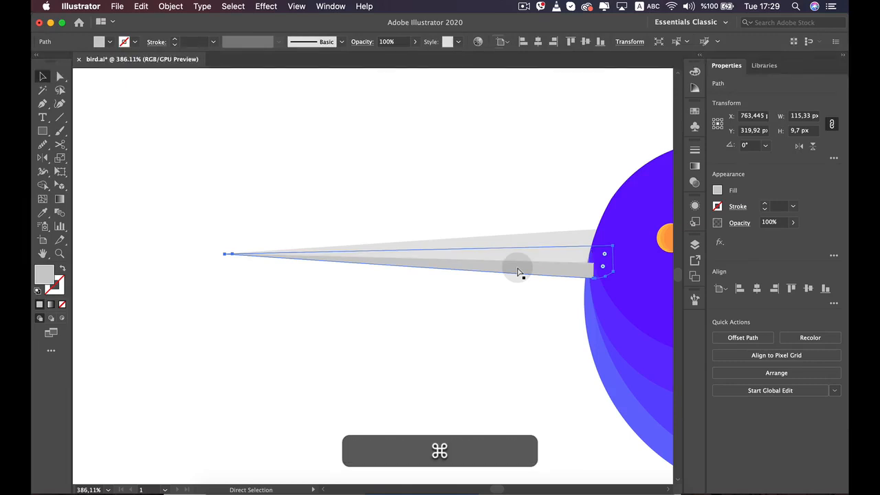
key(super+bracketright)
Fill the narrow lowest beak strip with the next darker gray swatch from the grays group
super+click(516, 265)
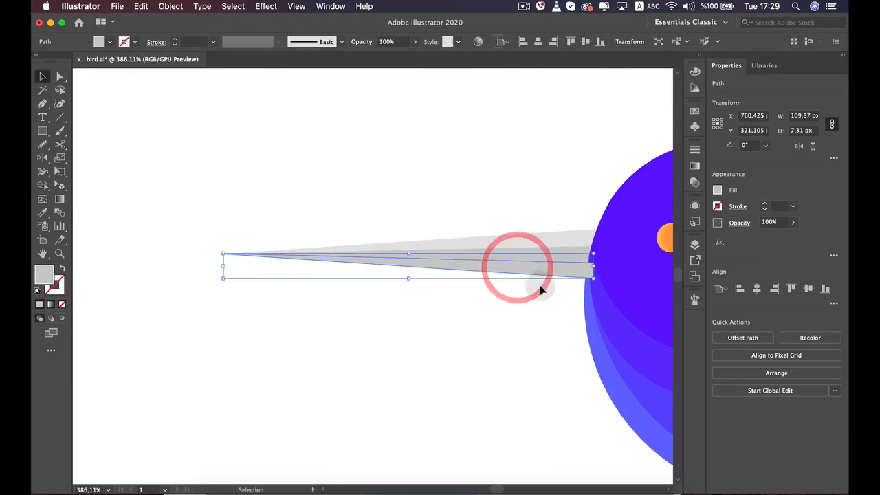
key(space)
drag(515, 240, 474, 238)
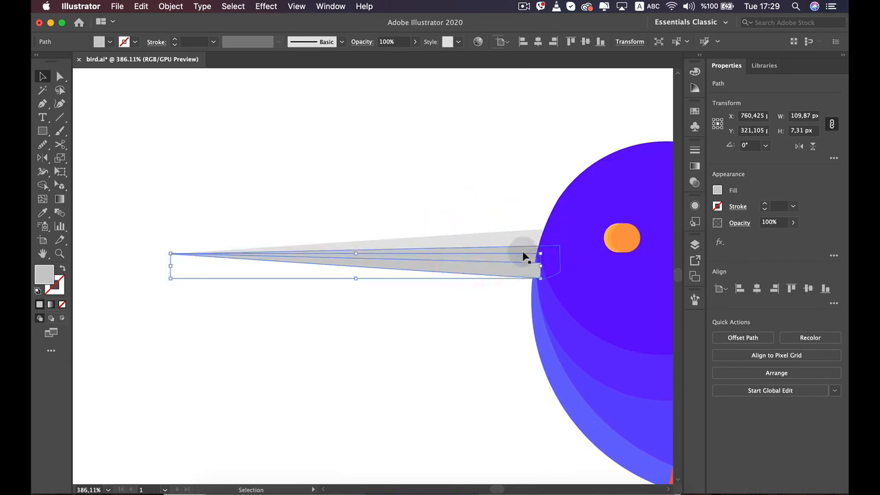
click(718, 191)
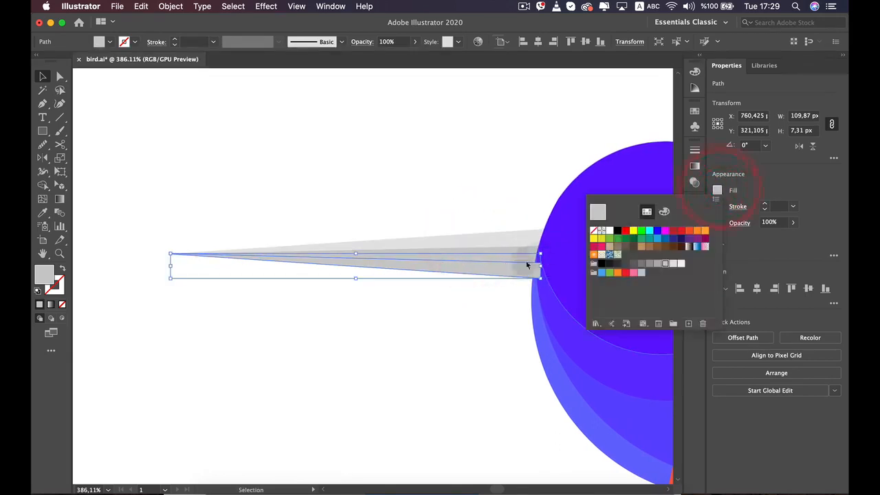
click(476, 331)
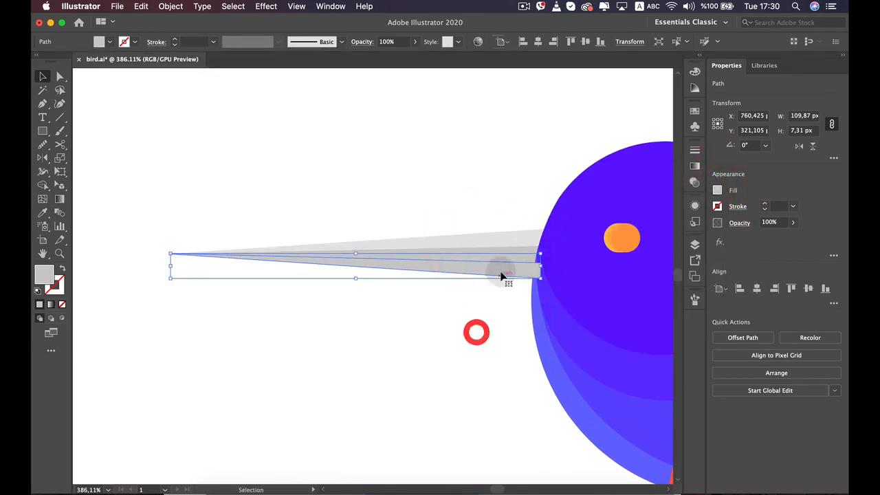
click(502, 269)
click(439, 389)
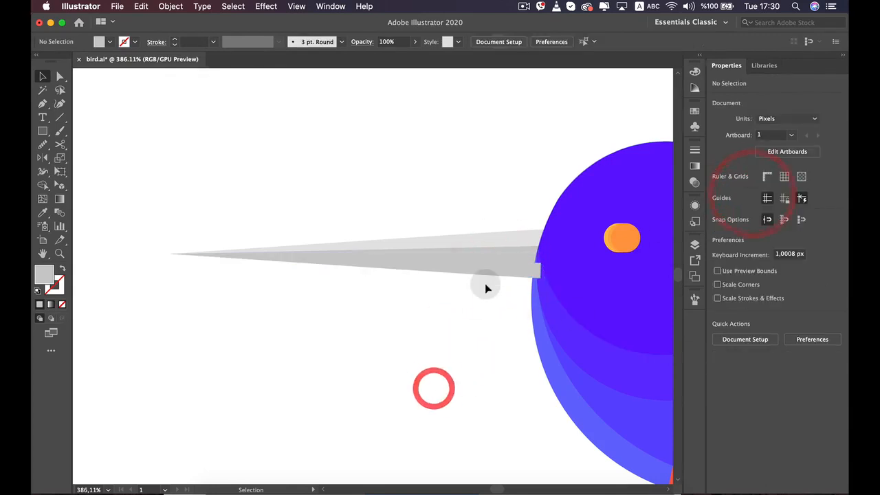
click(499, 268)
click(717, 190)
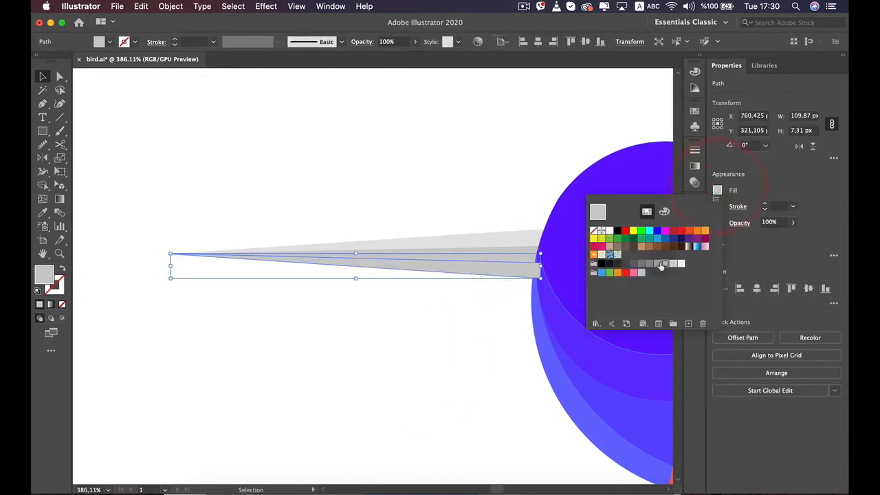
click(661, 265)
click(459, 350)
click(456, 354)
Send the darkest, lowest beak strip backward until it sits behind the violet head
click(501, 266)
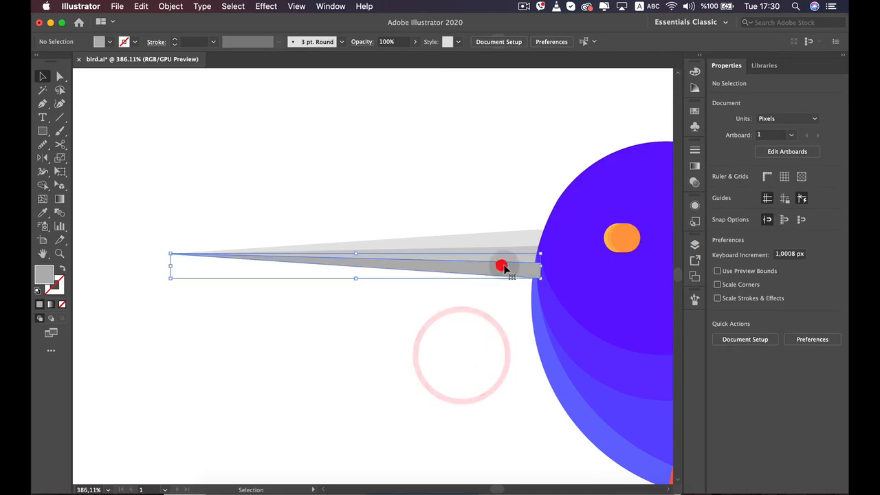
key(a)
key(super+[)
key(super+[)
key(super+[)
key(super+[)
key(super+[)
key(super+[)
key(super+[)
key(super+[)
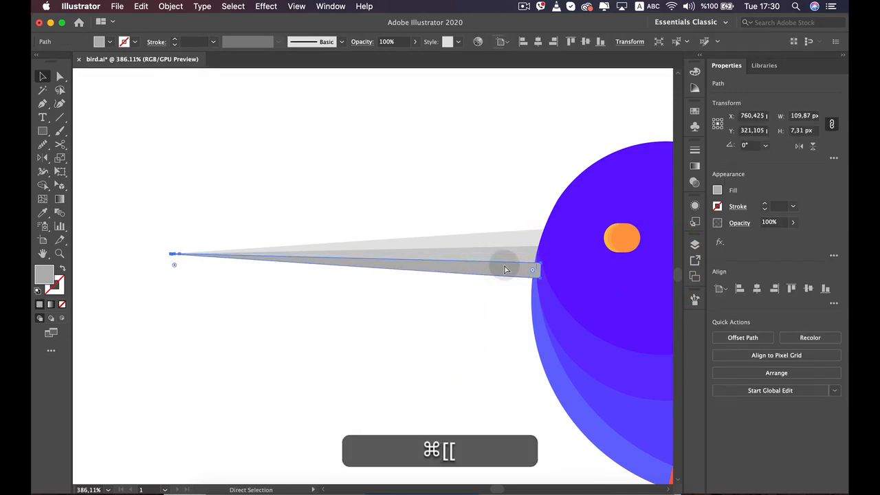
key(super+[)
key(super+[)
key(super+[)
key(super+[)
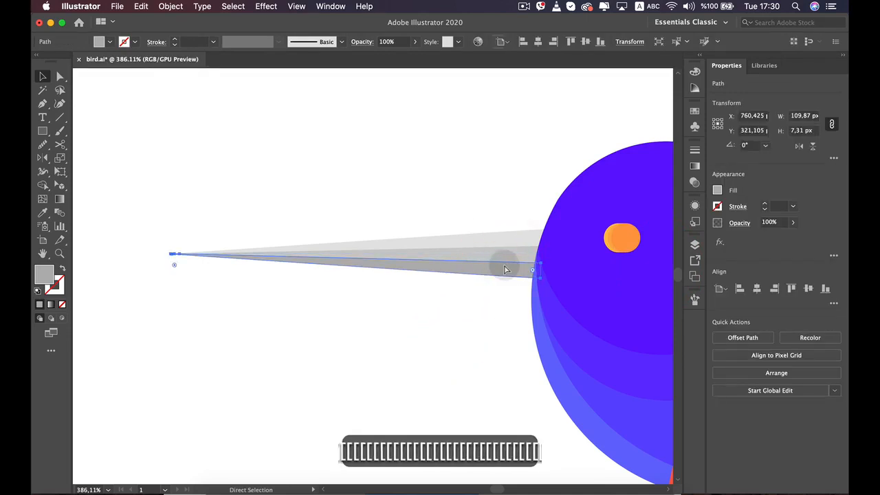
click(442, 336)
scroll(442, 337, down, 10)
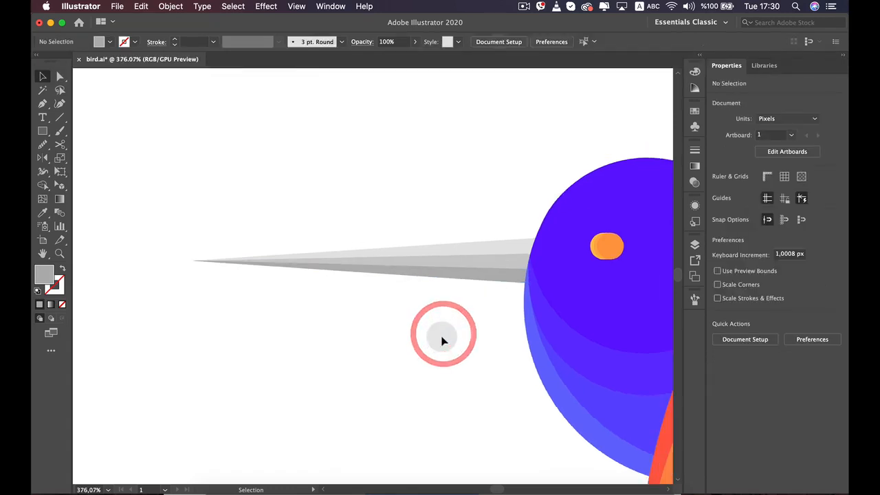
key(space)
drag(416, 363, 412, 300)
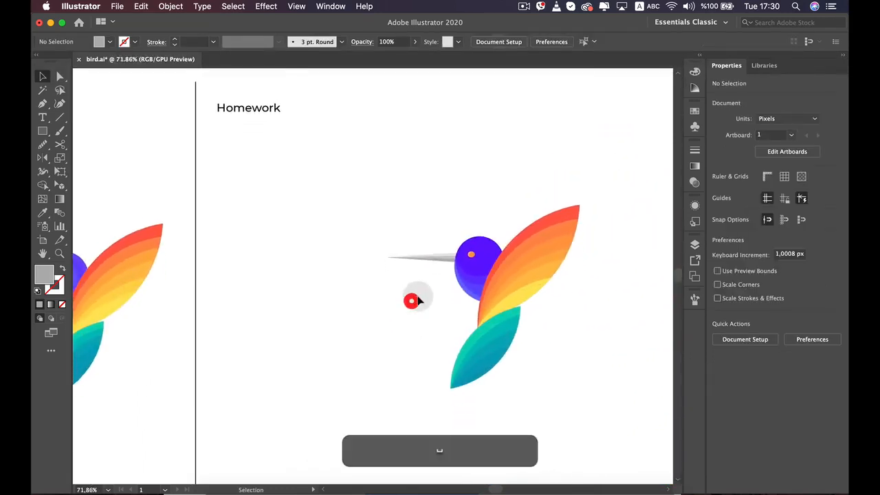
scroll(417, 294, up, 5)
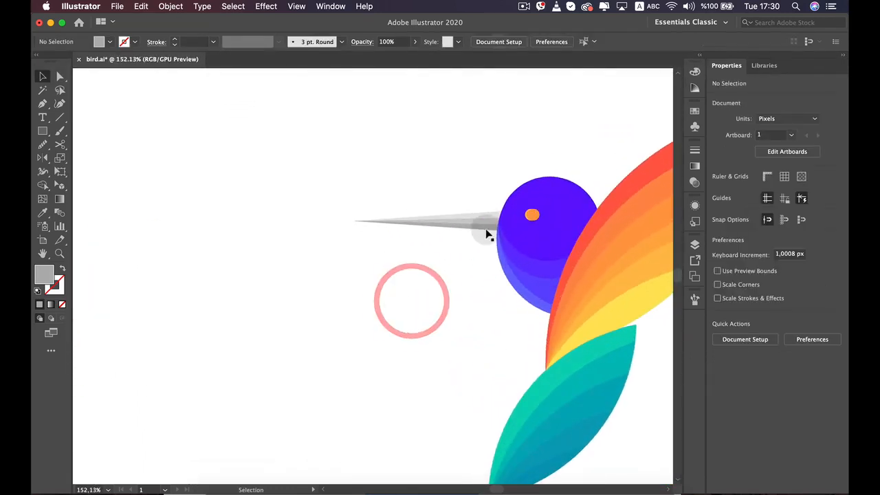
click(42, 103)
click(349, 221)
drag(524, 220, 520, 321)
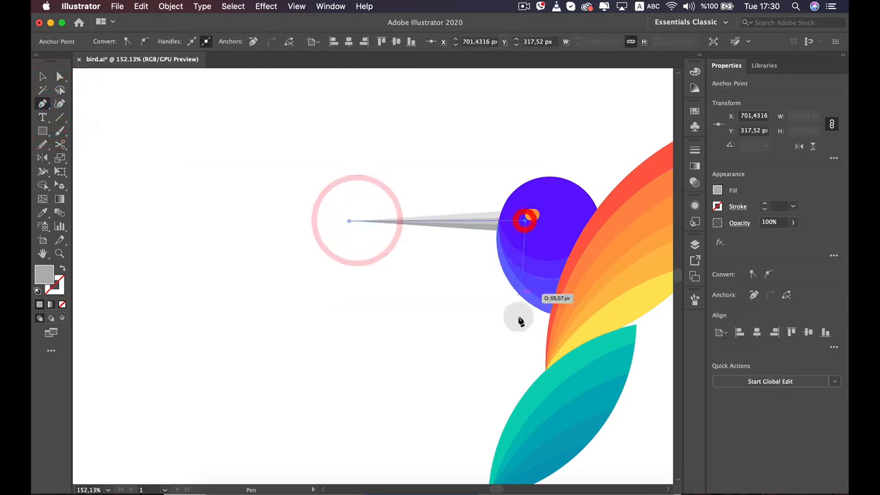
drag(395, 310, 348, 306)
click(323, 257)
click(350, 221)
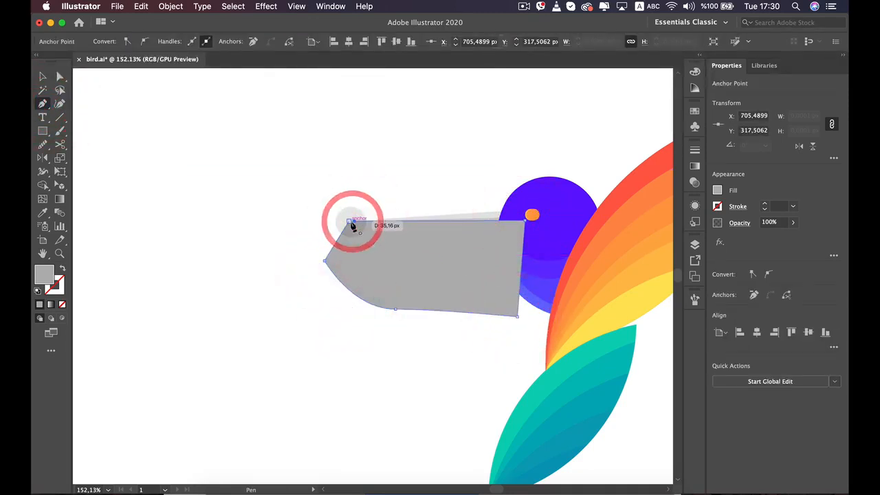
key(super+z)
key(super+z)
key(super+z)
key(super+z)
key(super+z)
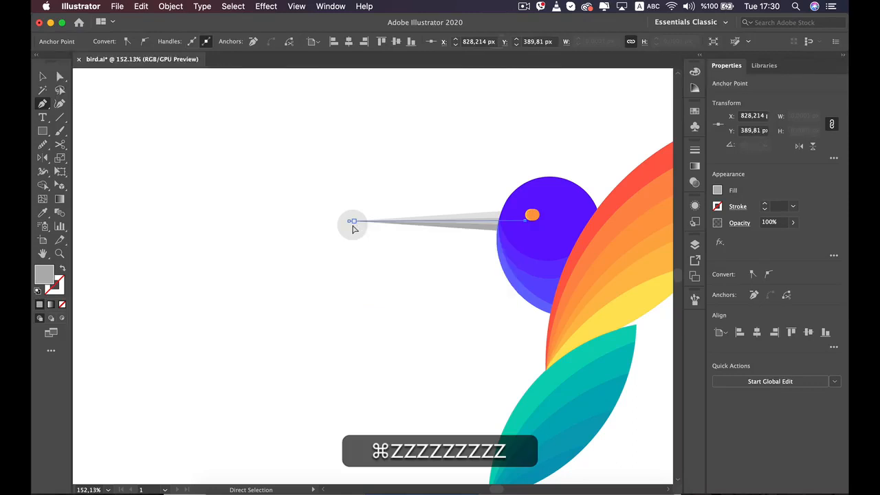
key(super+z)
key(v)
click(333, 347)
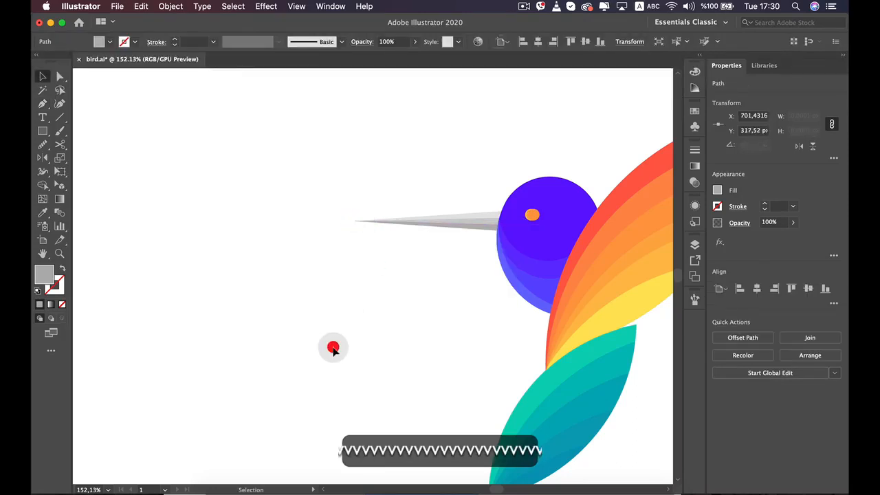
Draw a circle about 52 px in diameter over the Homework bird's head, around the eye
scroll(338, 358, down, 1)
key(super+0)
click(413, 308)
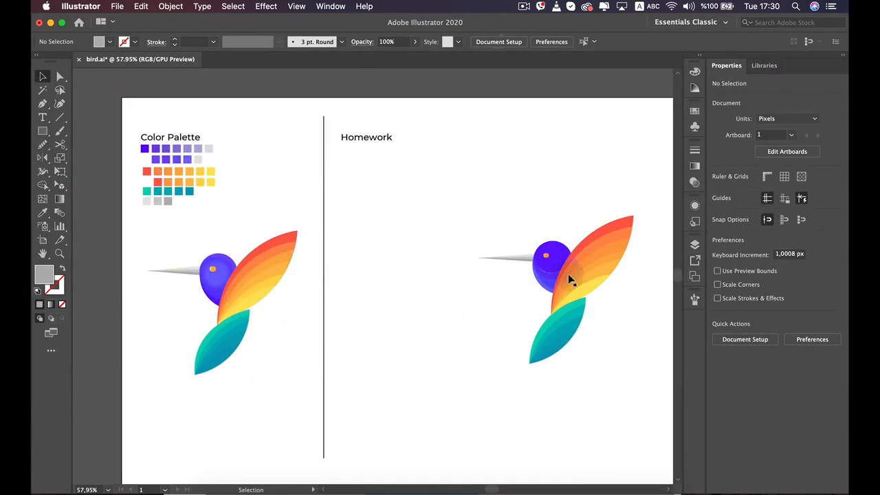
scroll(555, 297, up, 7)
drag(569, 236, 511, 275)
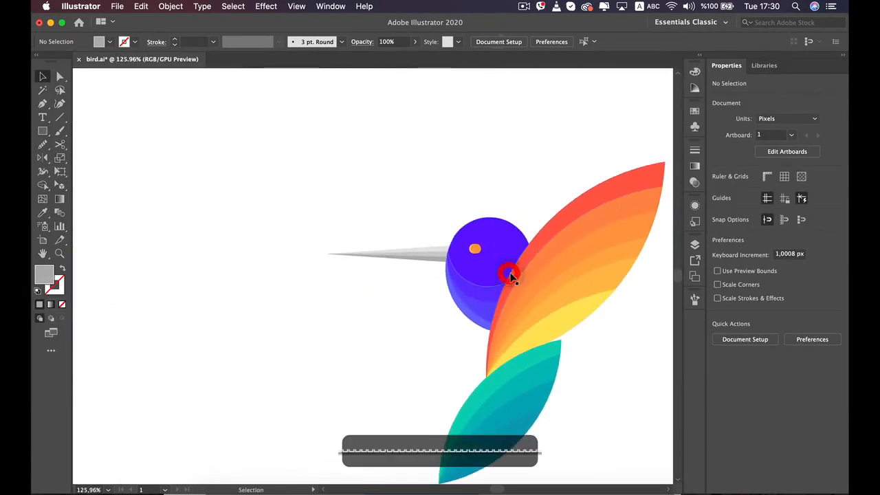
scroll(511, 276, up, 6)
click(43, 136)
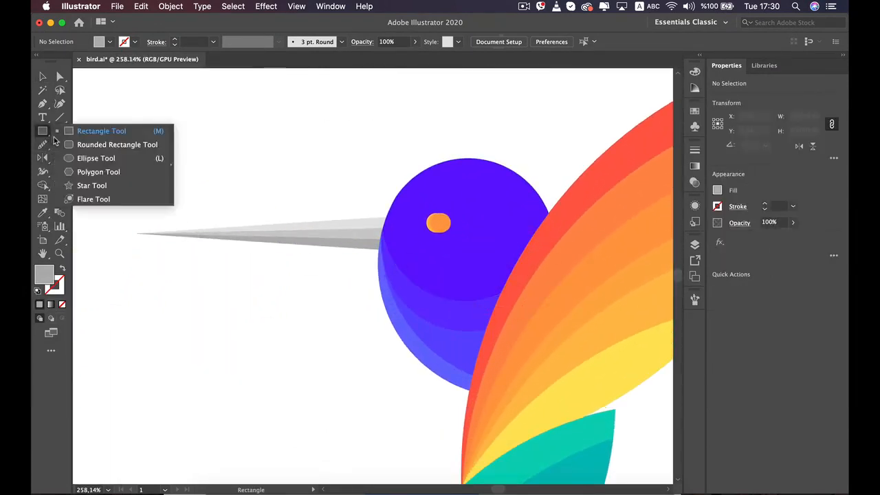
click(82, 158)
drag(418, 197, 493, 244)
key(v)
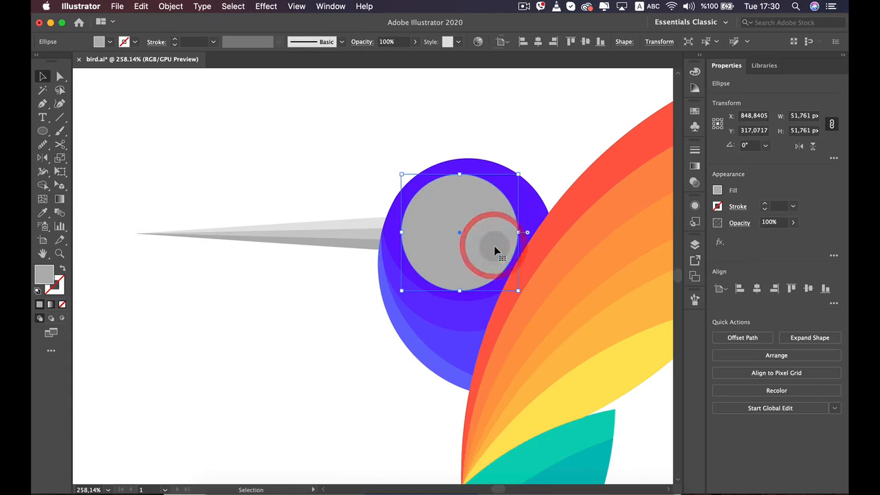
Fill the new circle with the head's violet and lighten it by raising the green value to 74
key(i)
click(530, 205)
key(v)
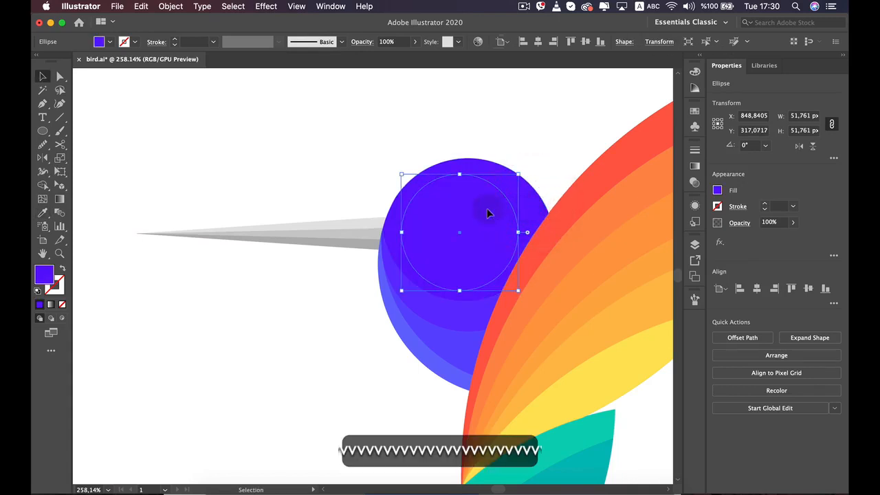
click(715, 194)
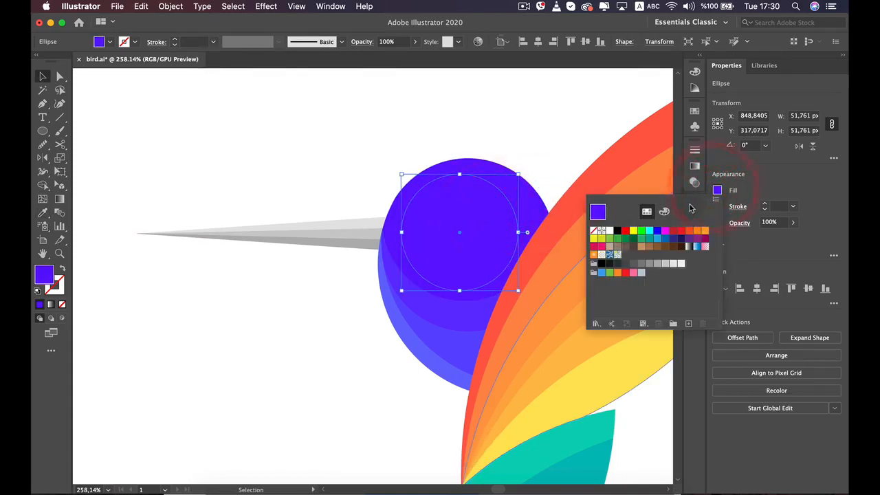
click(664, 211)
drag(639, 254, 647, 255)
click(482, 216)
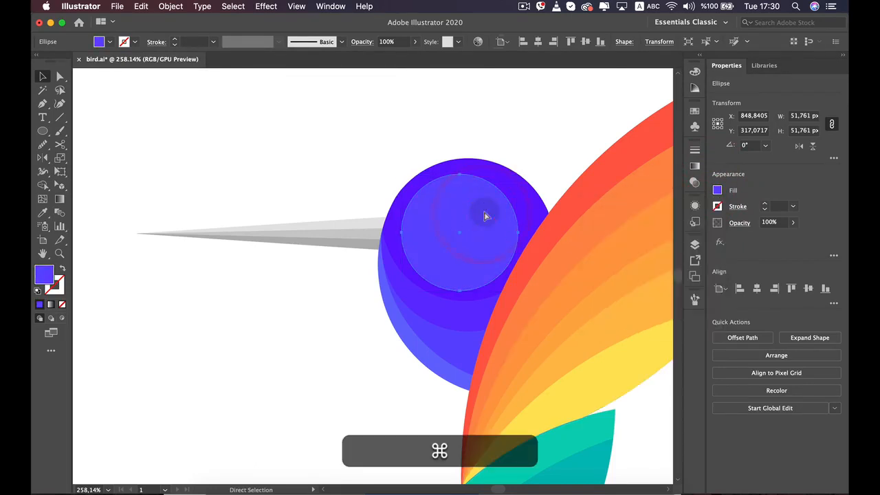
Rearrange the lighter circle in the stacking order so it lies behind the orange eye but in front of the head
key(super+bracketleft)
key(super+bracketleft)
key(super+bracketleft)
key(super+bracketleft)
key(super+bracketleft)
key(super+bracketleft)
key(super+bracketleft)
key(super+bracketleft)
key(super+bracketleft)
key(super+bracketleft)
key(super+bracketleft)
key(super+bracketleft)
key(super+bracketleft)
key(super+bracketleft)
key(super+bracketleft)
key(super+bracketleft)
key(super+bracketleft)
key(super+bracketleft)
key(super+bracketleft)
key(super+bracketleft)
key(super+bracketright)
key(super+bracketright)
key(super+bracketright)
key(super+bracketright)
key(super+bracketright)
key(super+bracketright)
key(super+bracketright)
key(super+bracketright)
key(super+bracketright)
key(super+bracketright)
key(super+bracketright)
key(super+bracketright)
key(super+bracketright)
key(super+bracketright)
key(super+bracketright)
key(super+bracketright)
key(super+bracketright)
key(super+bracketright)
key(super+bracketright)
key(super+bracketright)
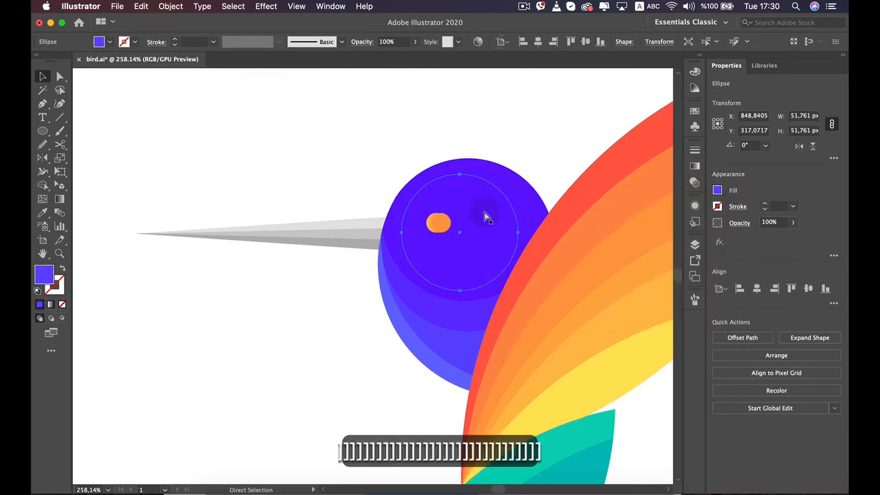
click(583, 168)
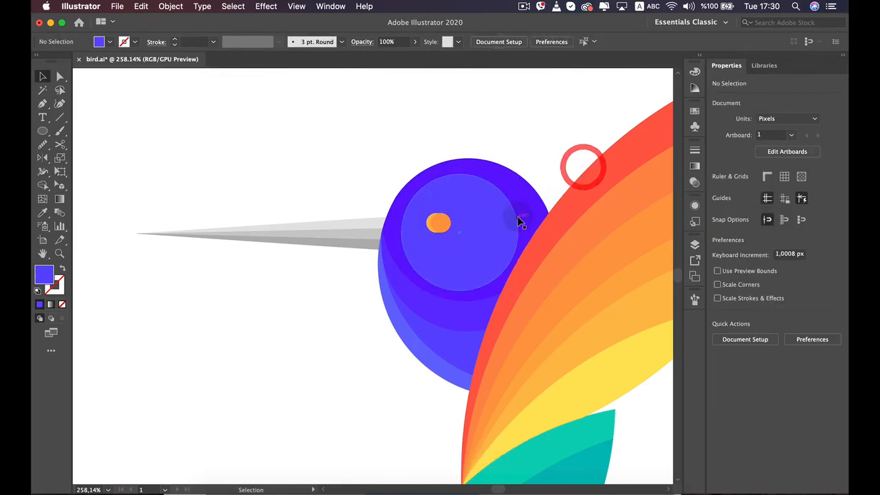
click(517, 215)
drag(521, 176, 507, 196)
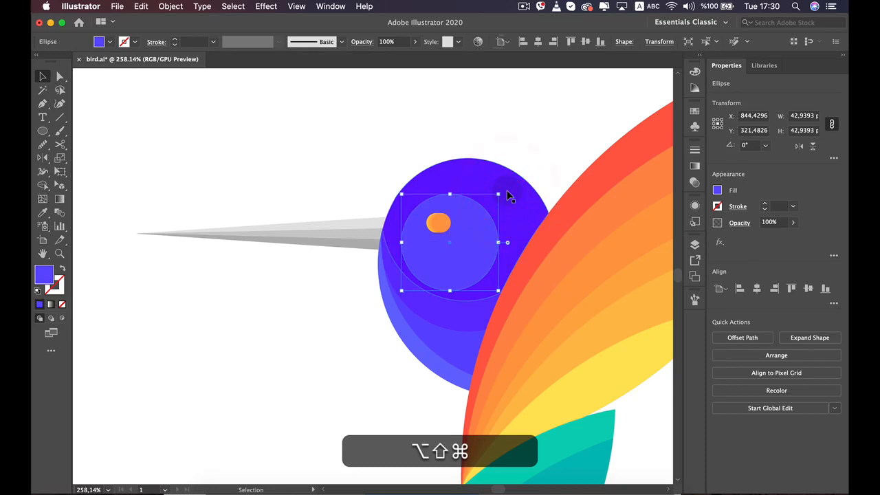
key(super+z)
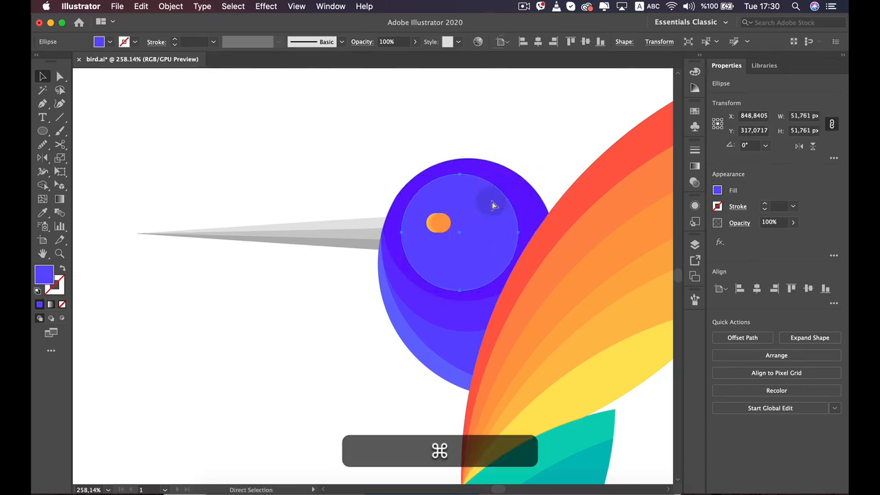
Duplicate the lighter circle in place and shrink the copy about its center to about 40 px
key(super+c)
key(super+f)
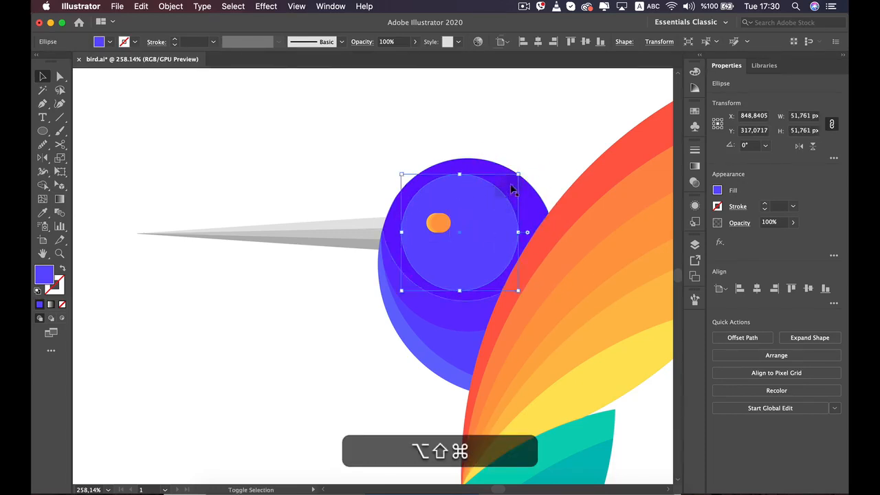
drag(519, 174, 510, 186)
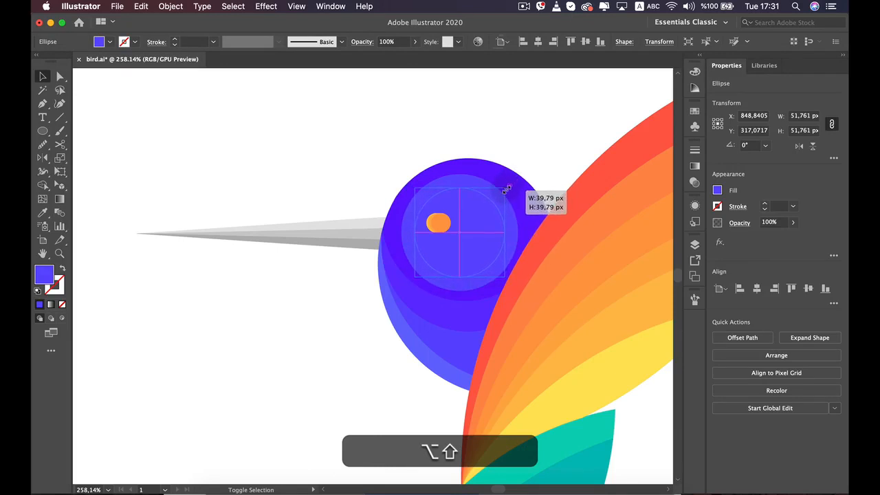
Lighten the smaller circle's violet fill by raising its green value slightly
click(717, 191)
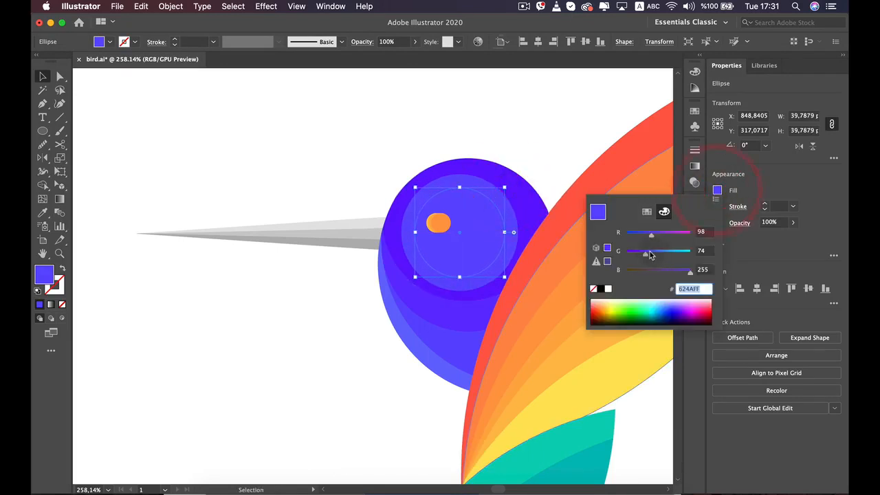
click(650, 254)
click(562, 147)
click(563, 145)
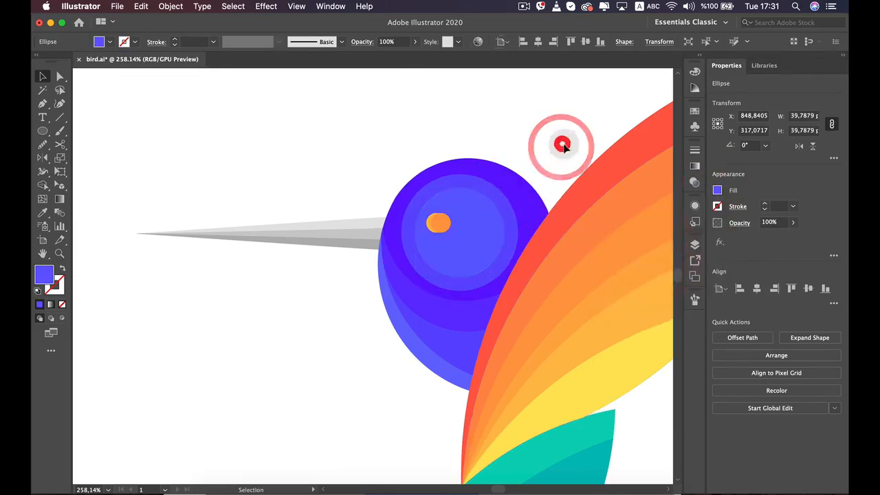
Enlarge the whole Homework bird proportionally to about one and a half times its size
scroll(565, 144, down, 5)
drag(560, 214, 489, 271)
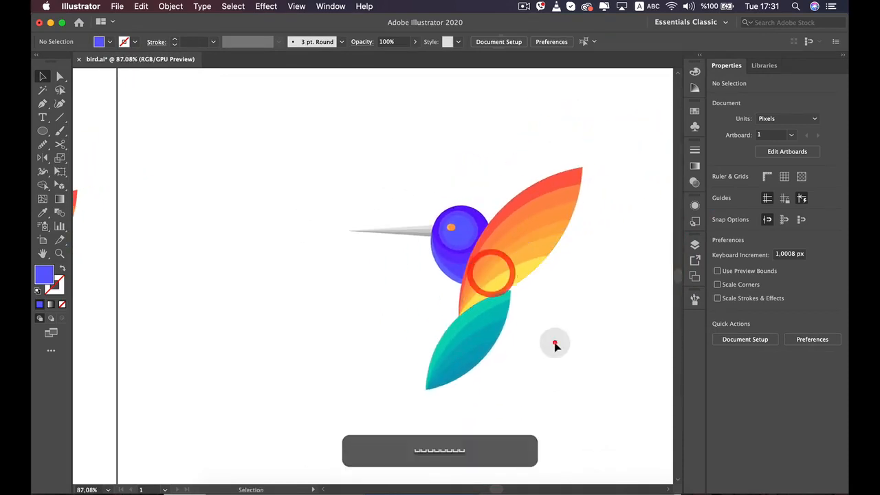
alt+super+click(554, 343)
drag(543, 414, 521, 375)
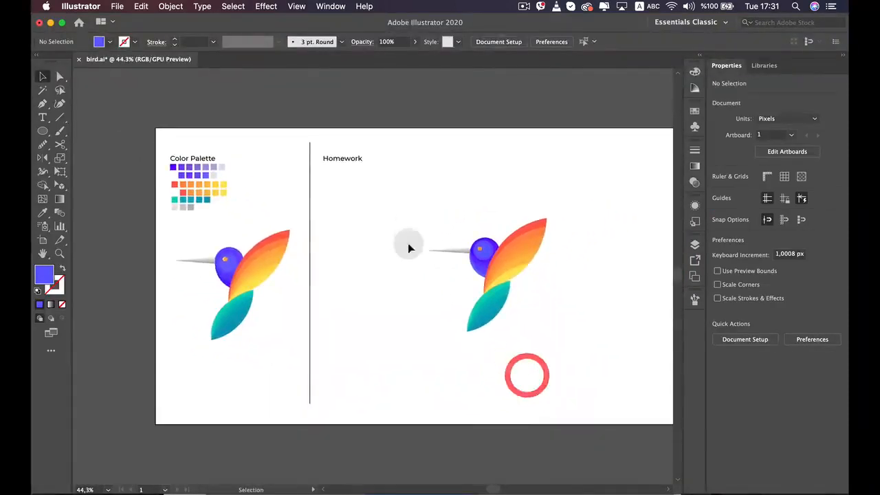
drag(408, 213, 572, 361)
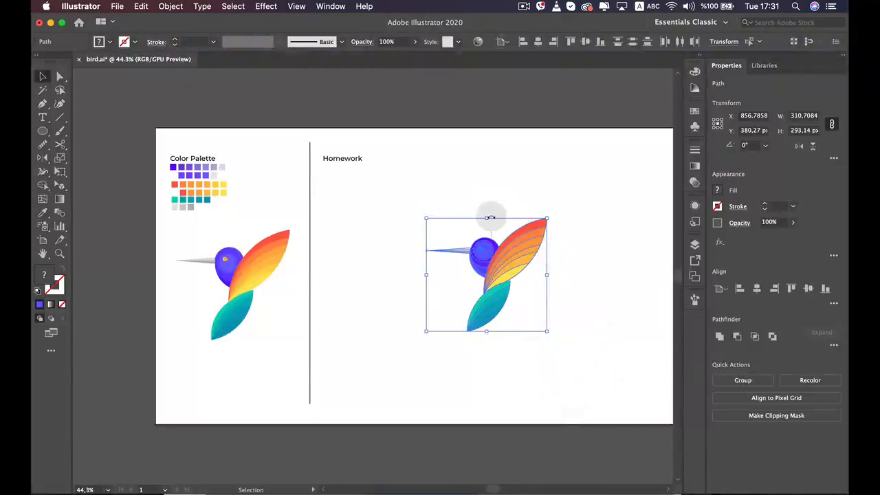
drag(491, 218, 528, 242)
click(394, 319)
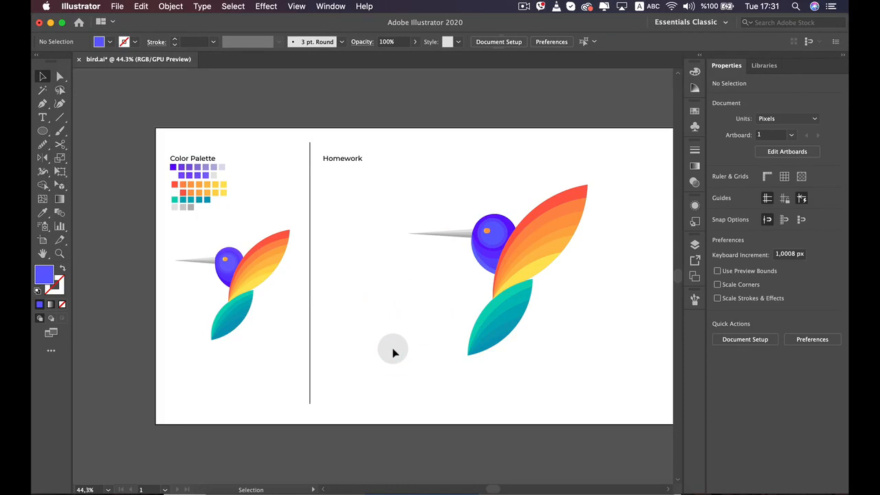
Examine the enlarged Homework bird up close and compare it with the reference bird
scroll(393, 352, up, 2)
key(space)
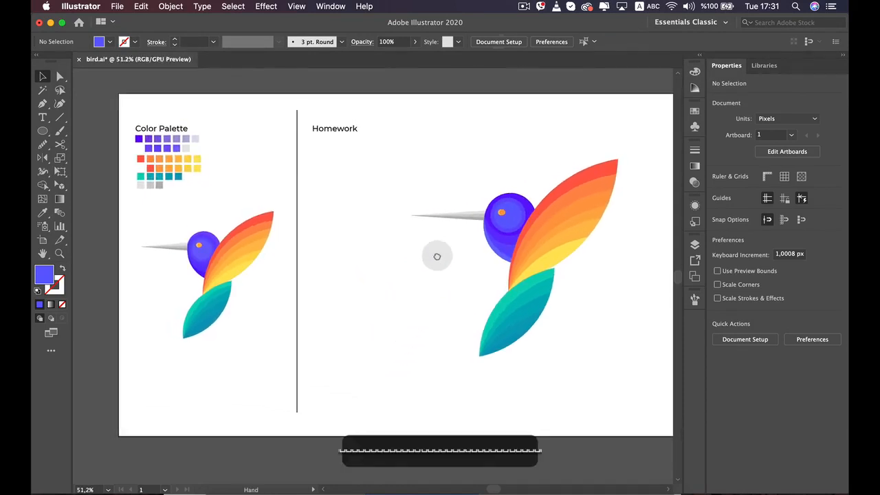
drag(436, 253, 371, 265)
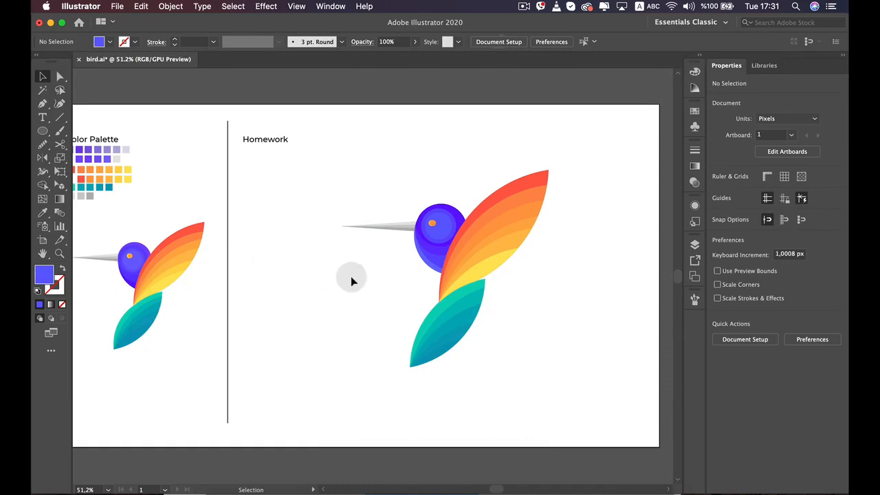
click(493, 191)
click(633, 187)
scroll(624, 206, up, 3)
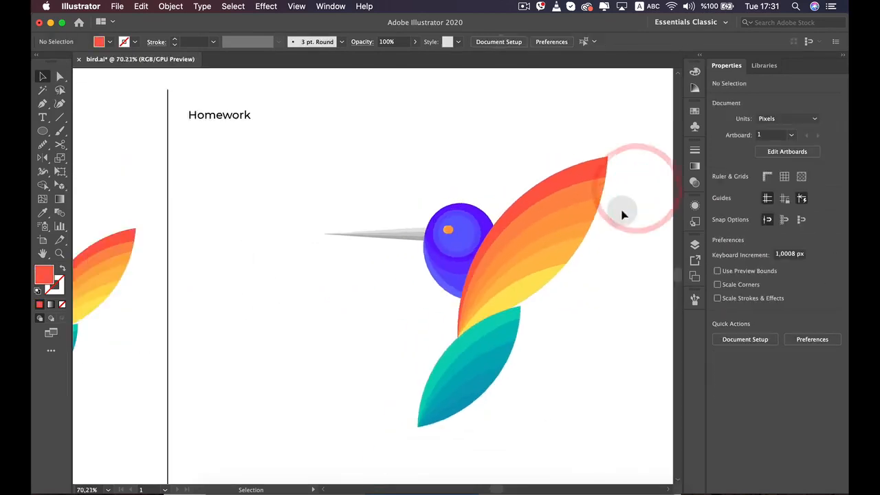
scroll(607, 246, down, 2)
key(space)
drag(588, 241, 552, 223)
click(593, 263)
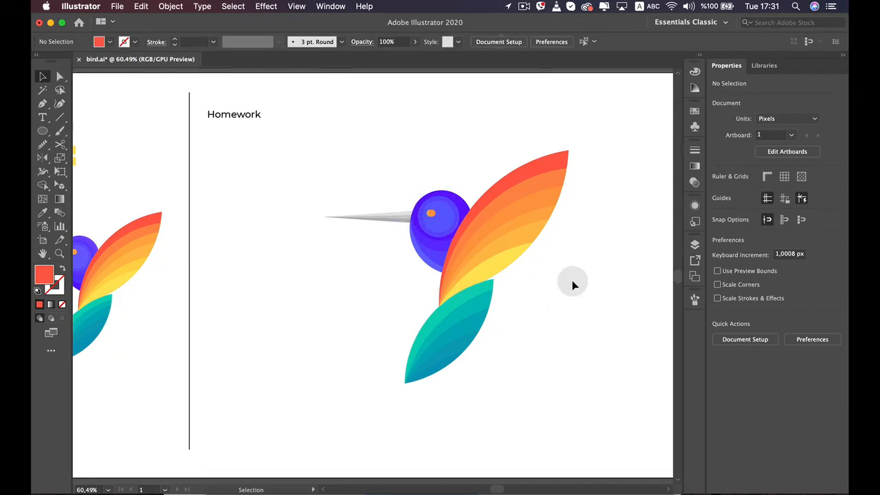
click(524, 6)
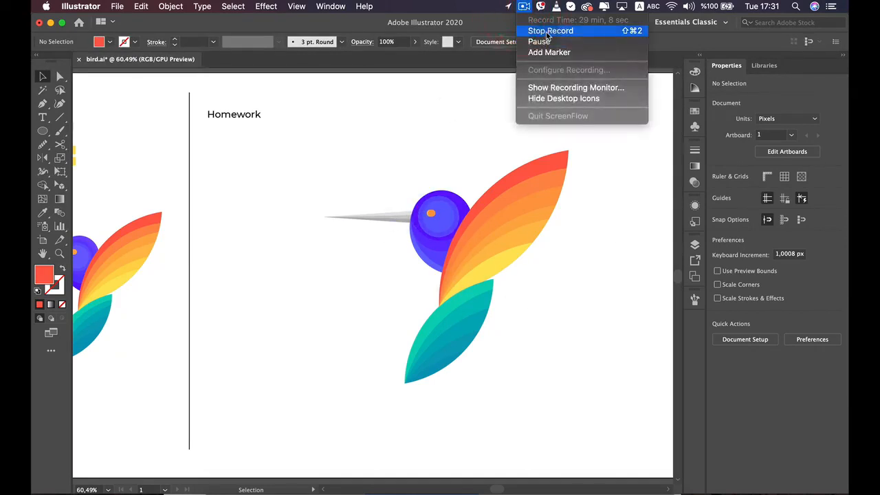